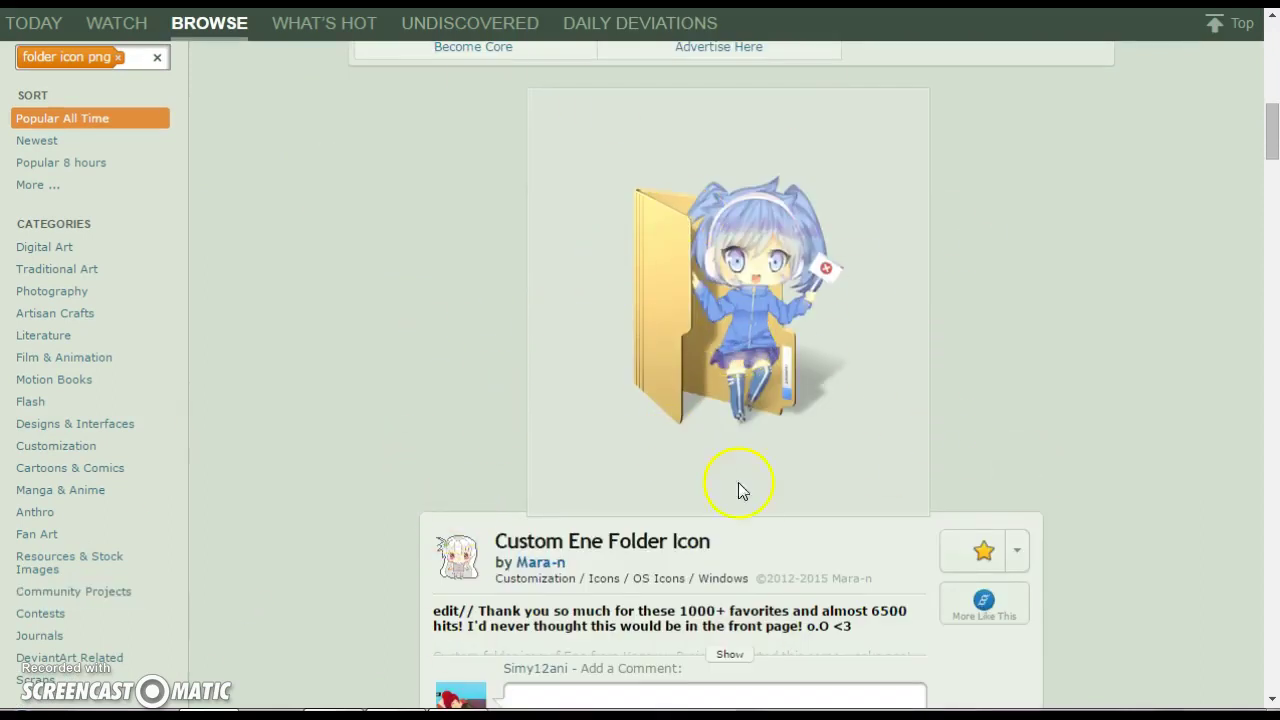
Browse the "folder icon png" search results for a suitable folder icon.
{"action": "scroll", "coordinate": [560, 415], "scroll_direction": "down", "scroll_amount": 13}
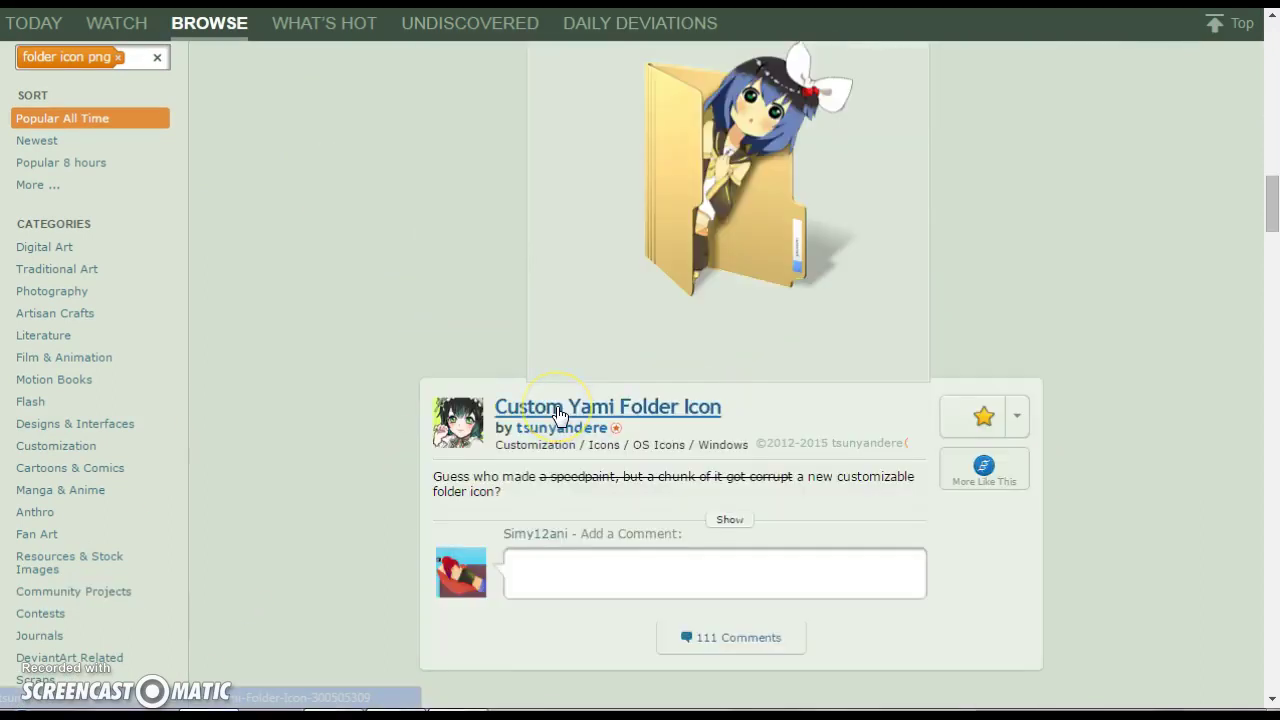
{"action": "scroll", "coordinate": [560, 415], "scroll_direction": "down", "scroll_amount": 20}
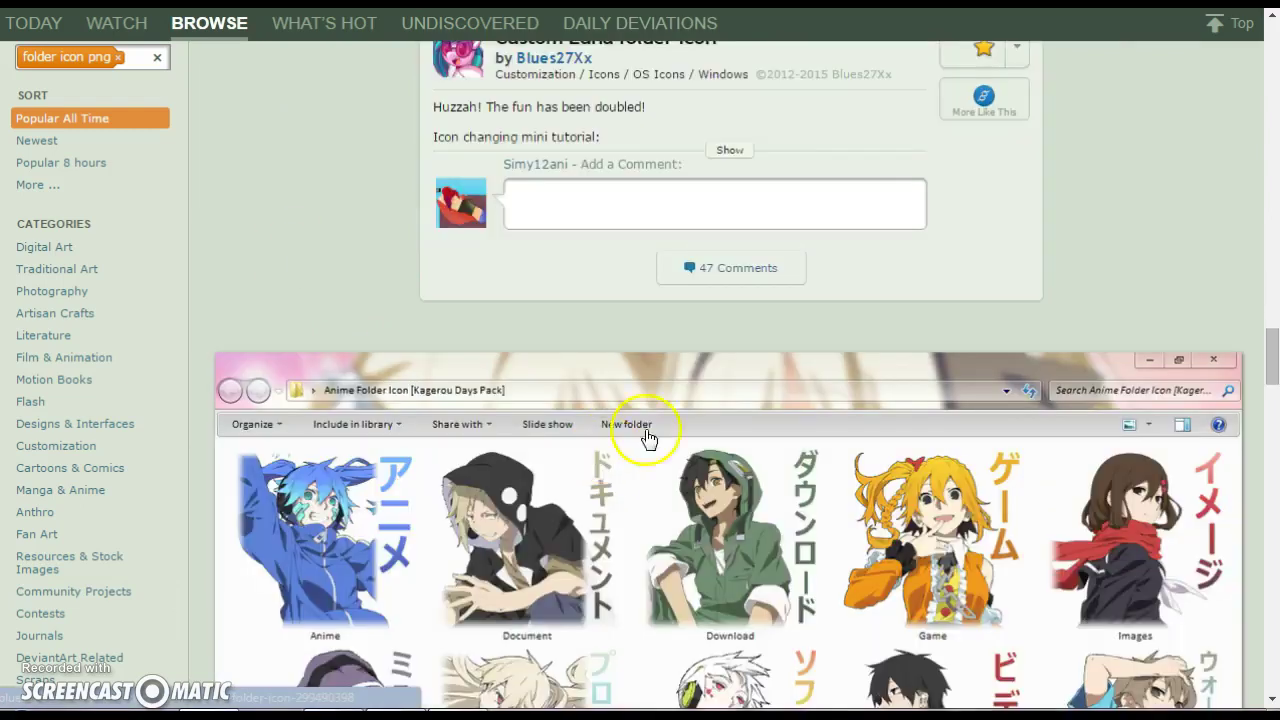
{"action": "scroll", "coordinate": [565, 418], "scroll_direction": "down", "scroll_amount": 15}
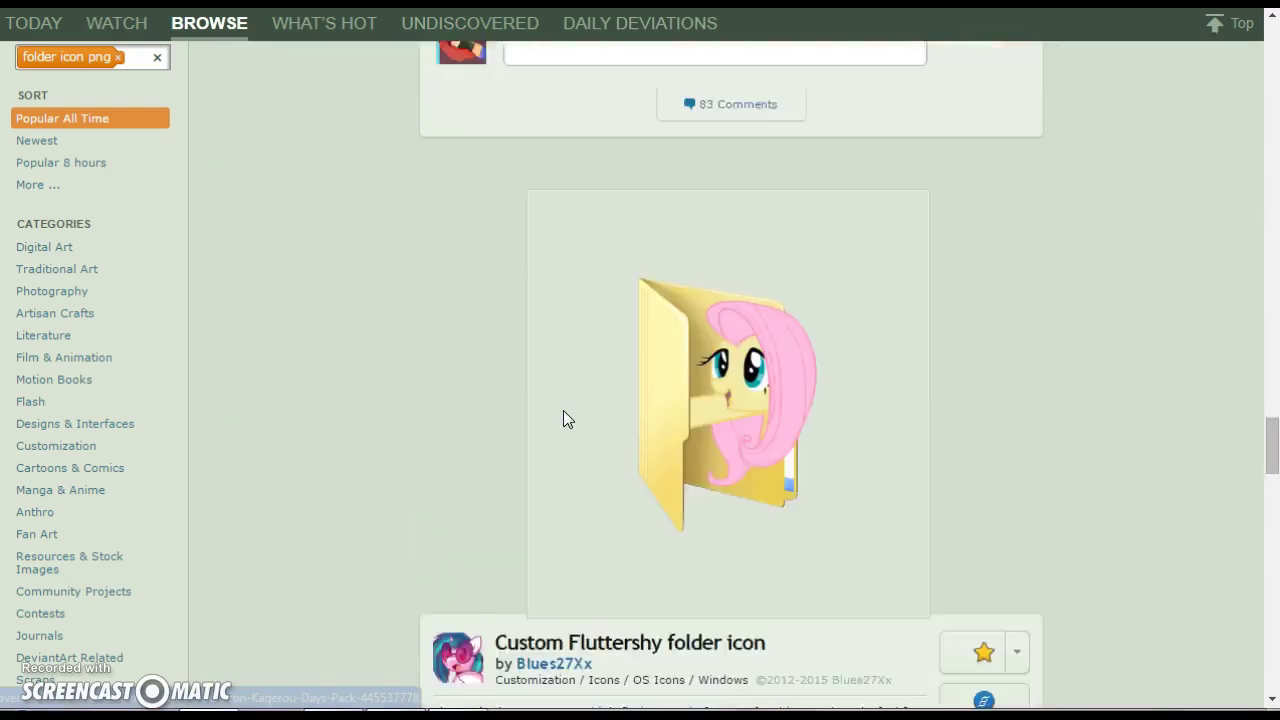
{"action": "scroll", "coordinate": [565, 418], "scroll_direction": "down", "scroll_amount": 10}
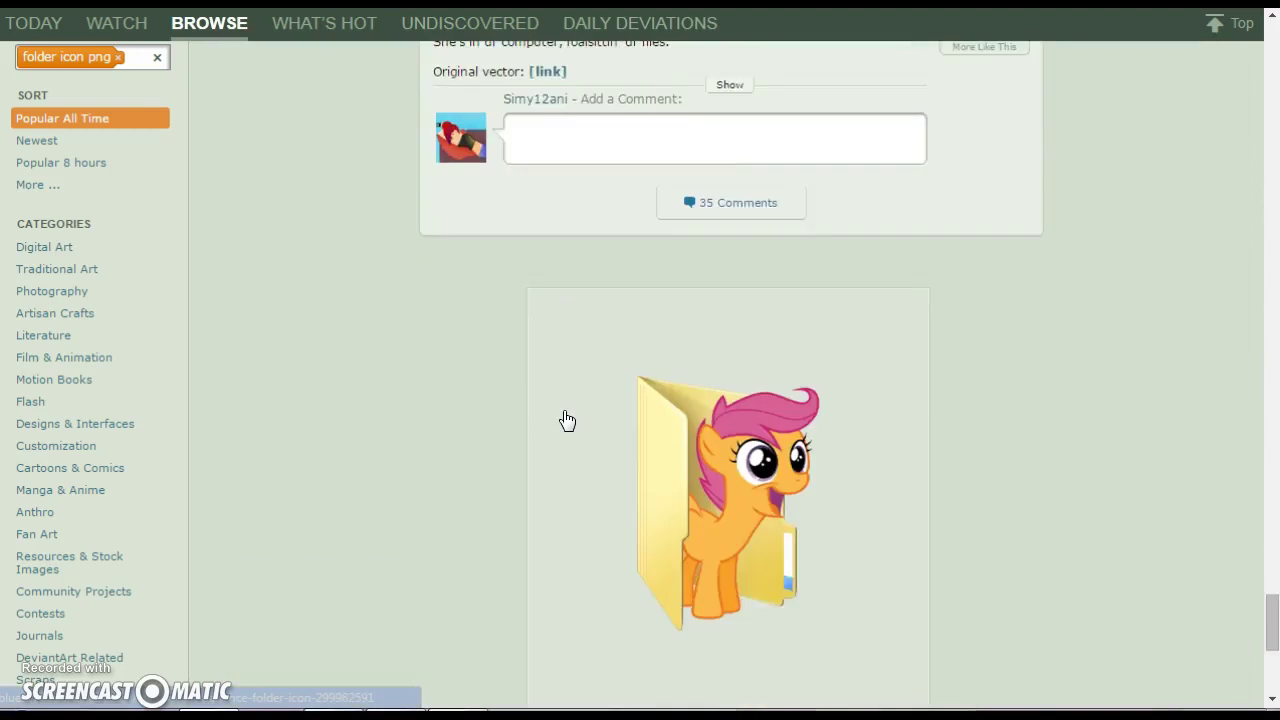
{"action": "left_click", "coordinate": [657, 487]}
{"action": "left_click", "coordinate": [728, 623]}
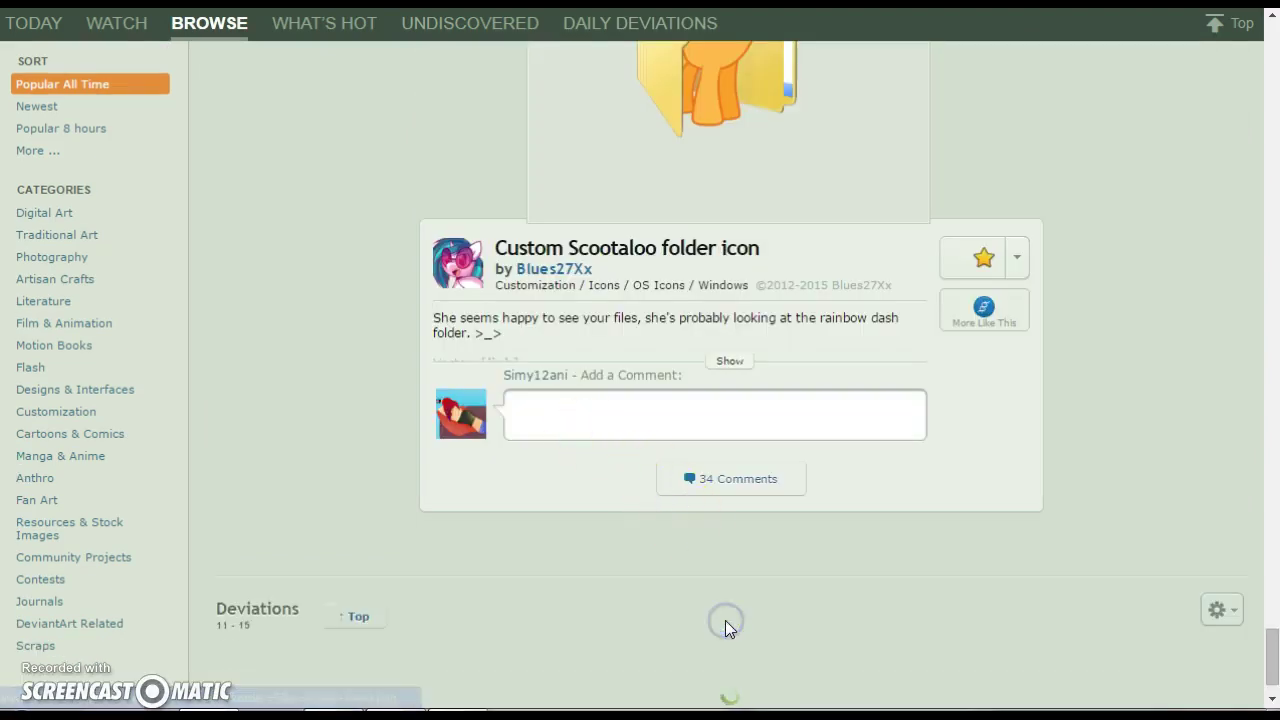
{"action": "scroll", "coordinate": [725, 621], "scroll_direction": "down", "scroll_amount": 2}
{"action": "scroll", "coordinate": [725, 630], "scroll_direction": "down", "scroll_amount": 8}
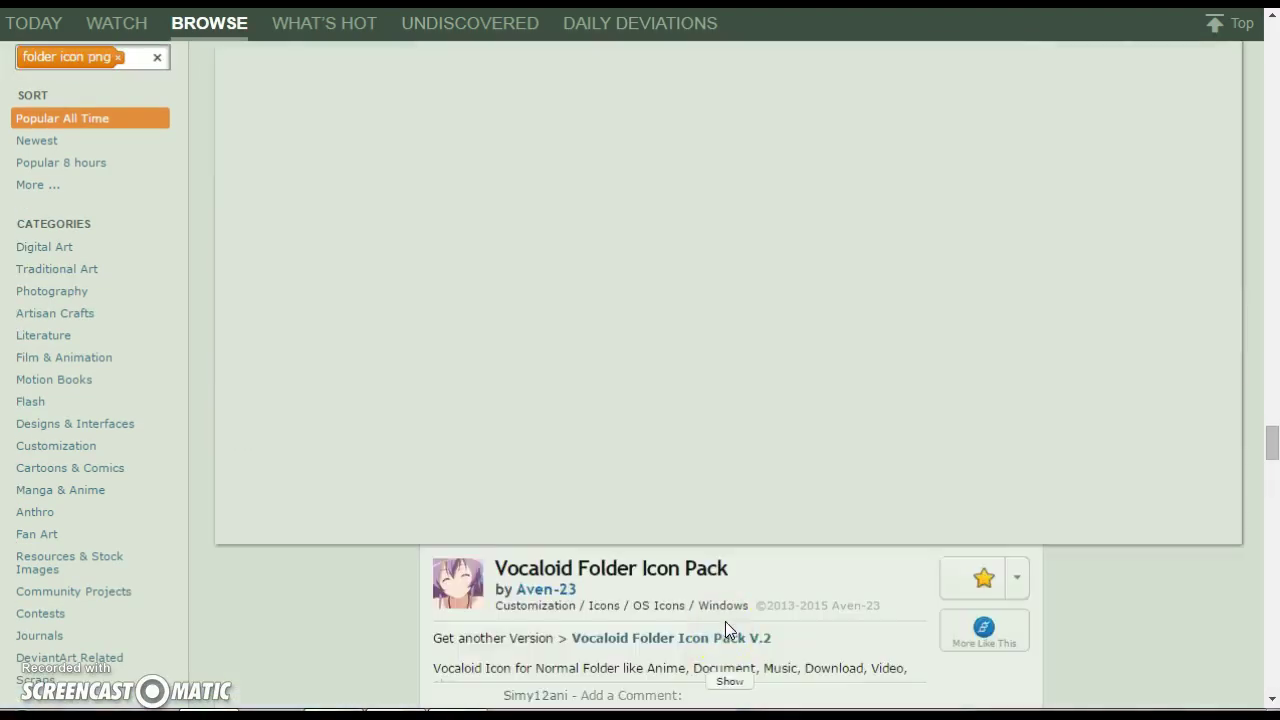
{"action": "scroll", "coordinate": [724, 648], "scroll_direction": "down", "scroll_amount": 4}
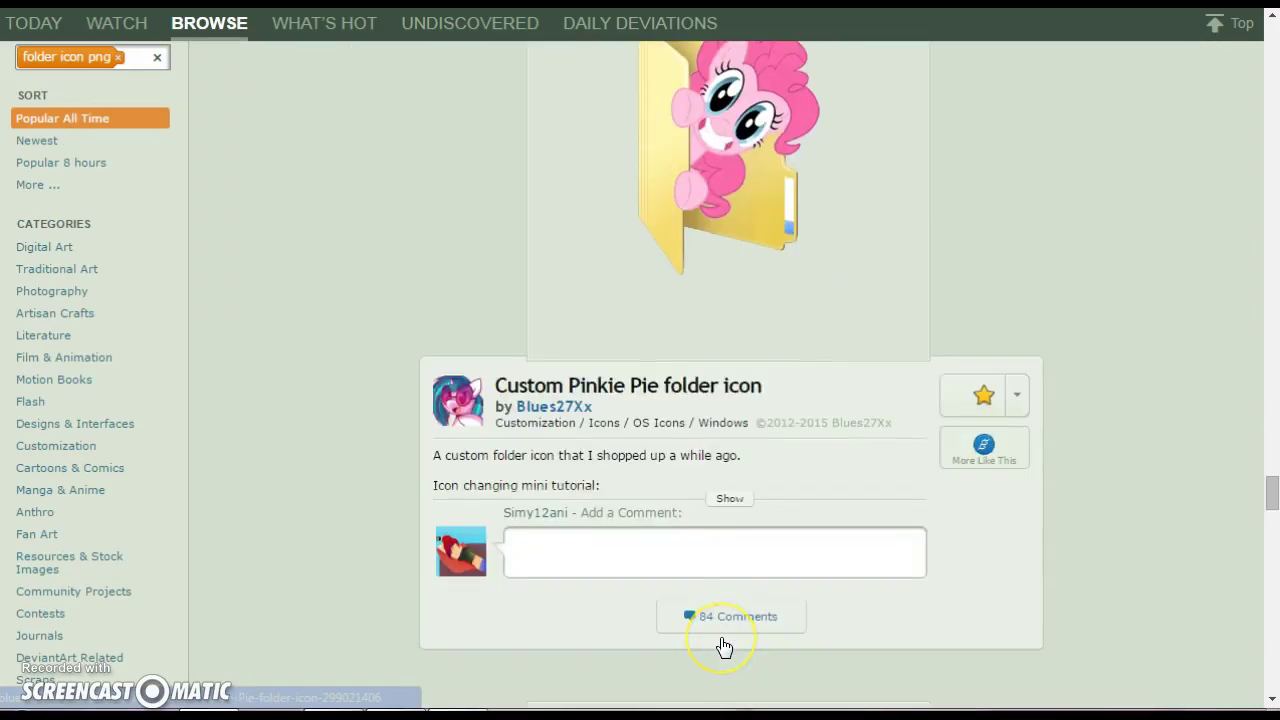
{"action": "scroll", "coordinate": [940, 572], "scroll_direction": "down", "scroll_amount": 17}
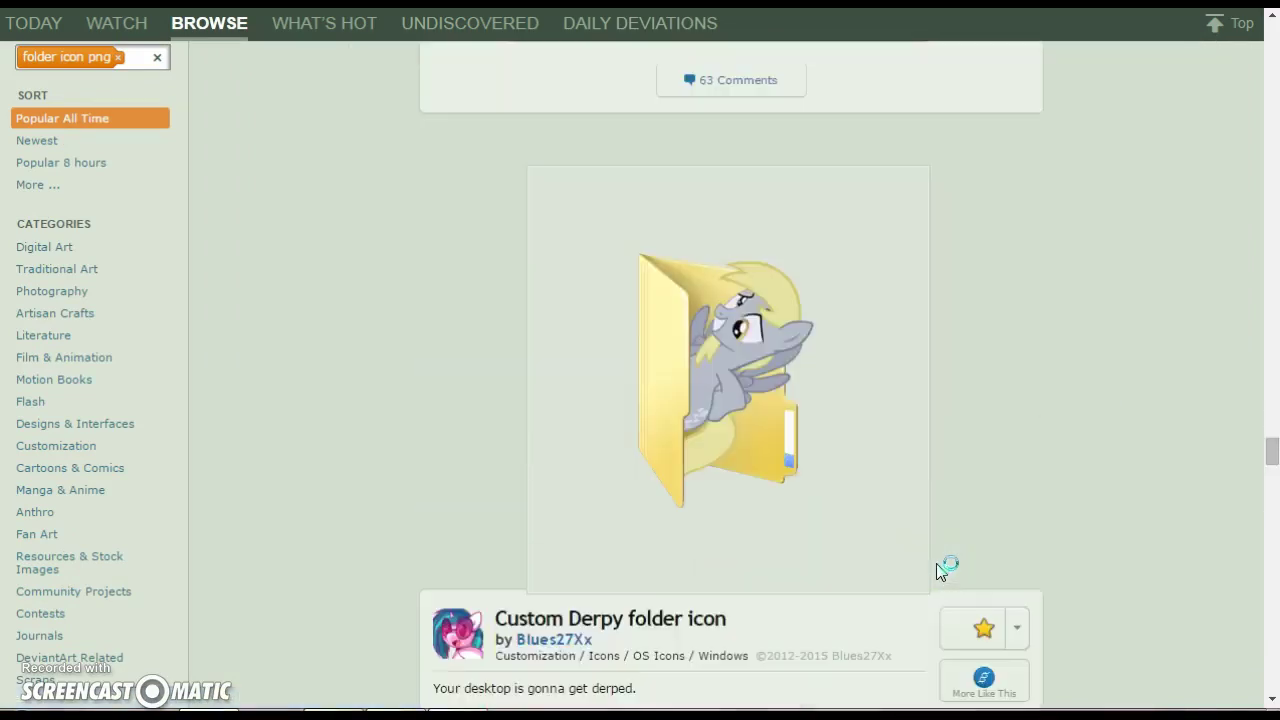
{"action": "scroll", "coordinate": [937, 578], "scroll_direction": "down", "scroll_amount": 20}
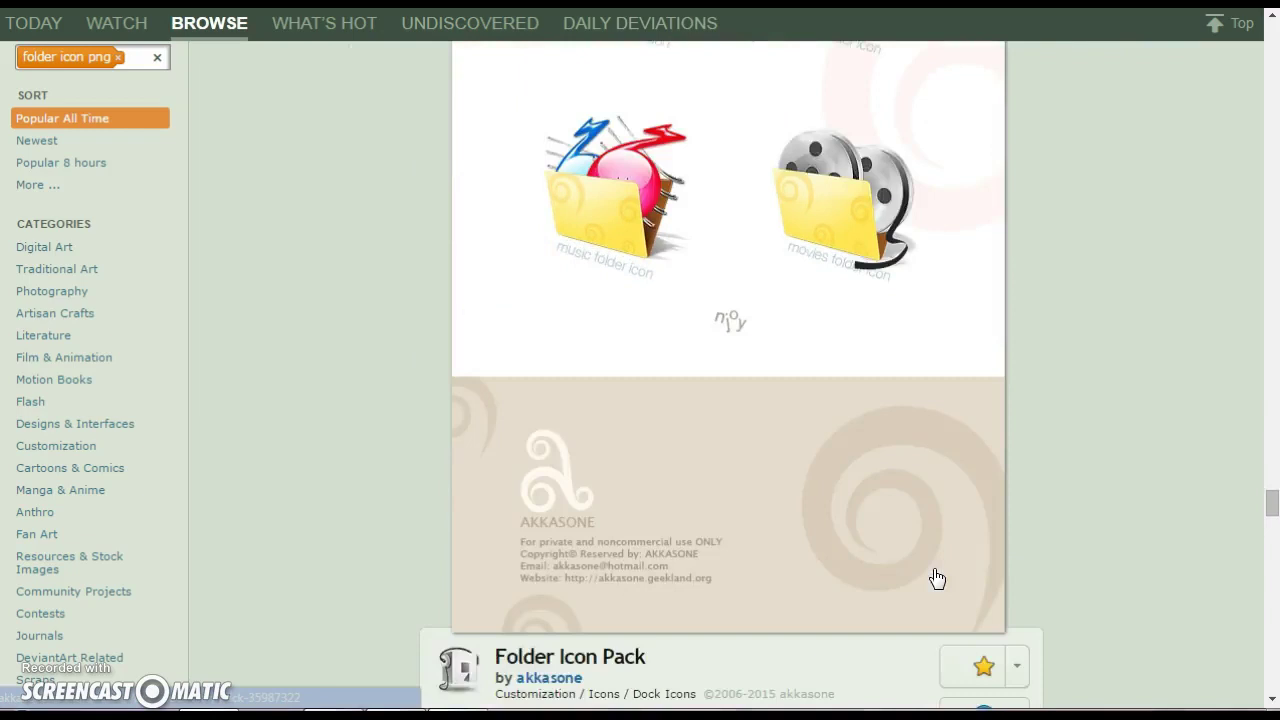
{"action": "scroll", "coordinate": [937, 575], "scroll_direction": "down", "scroll_amount": 20}
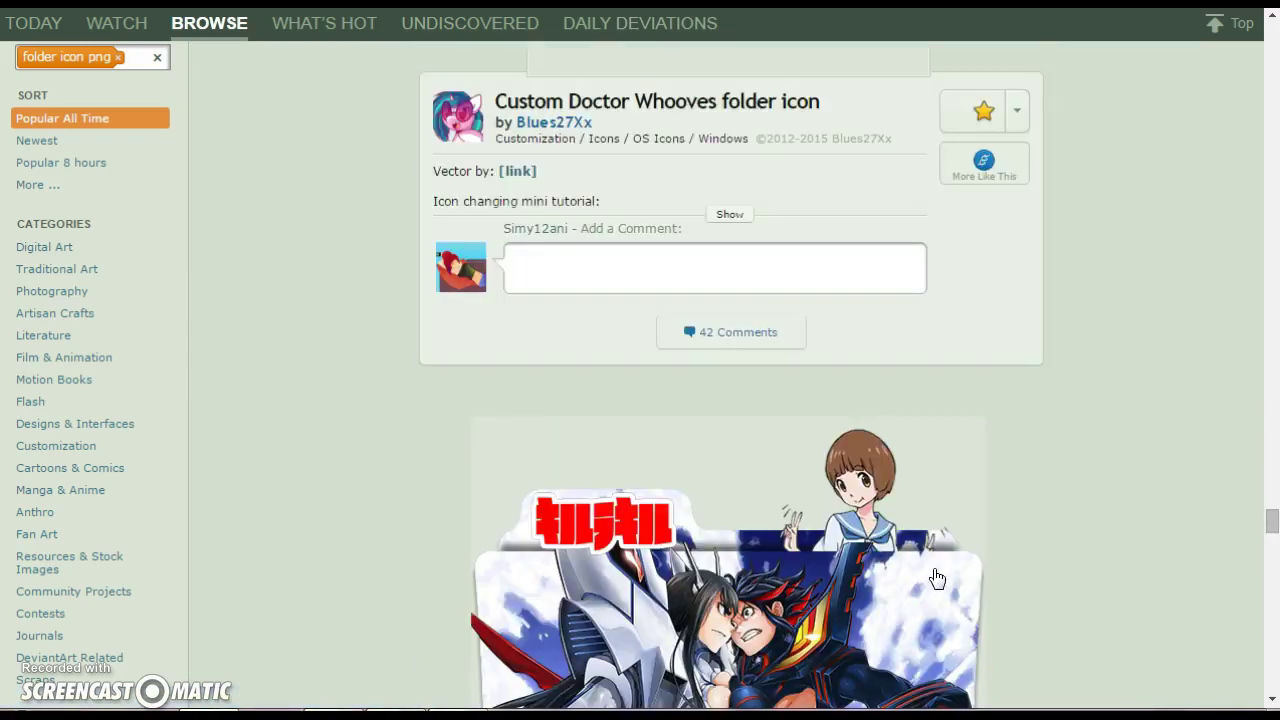
{"action": "scroll", "coordinate": [937, 577], "scroll_direction": "down", "scroll_amount": 18}
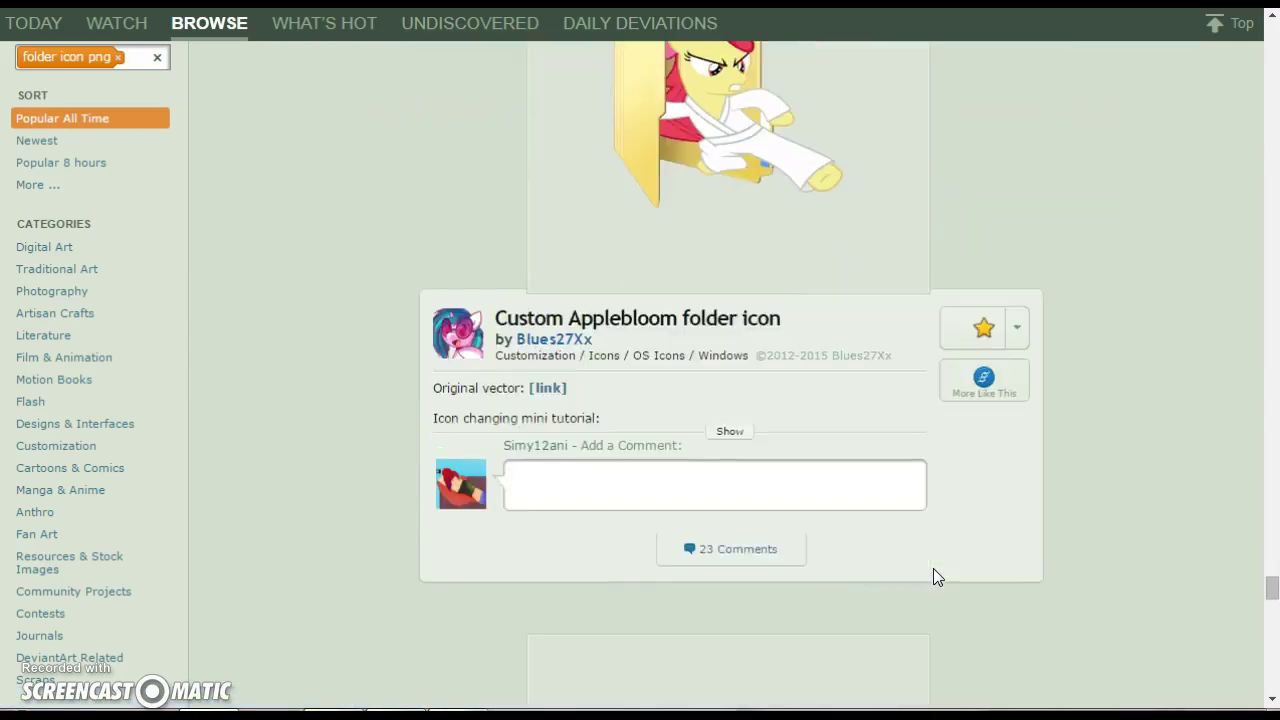
{"action": "scroll", "coordinate": [933, 568], "scroll_direction": "down", "scroll_amount": 5}
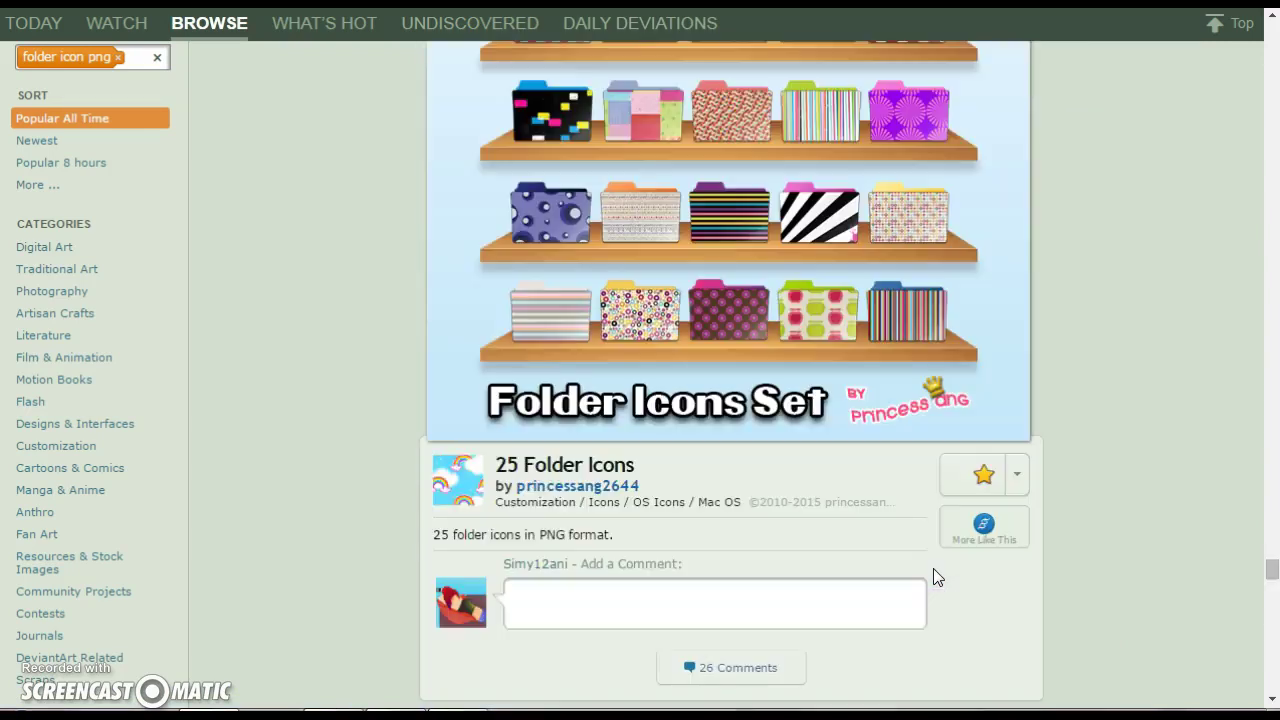
{"action": "scroll", "coordinate": [933, 568], "scroll_direction": "down", "scroll_amount": 15}
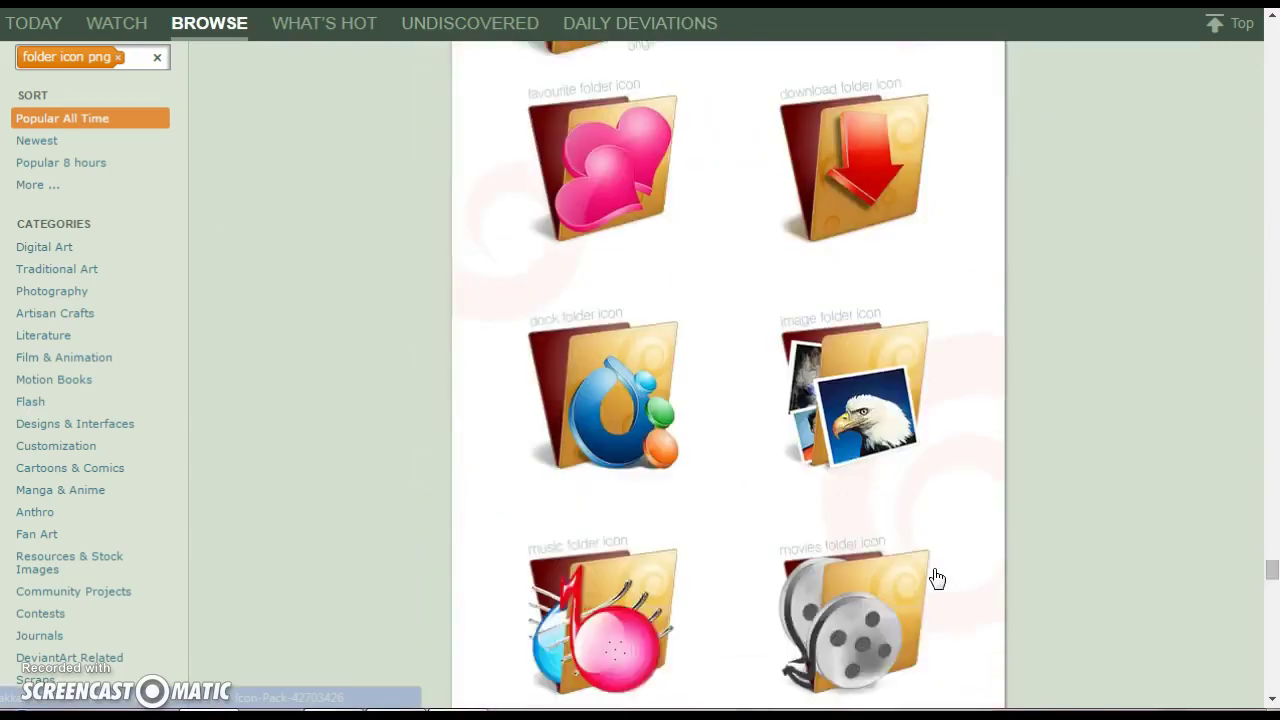
{"action": "scroll", "coordinate": [933, 568], "scroll_direction": "down", "scroll_amount": 15}
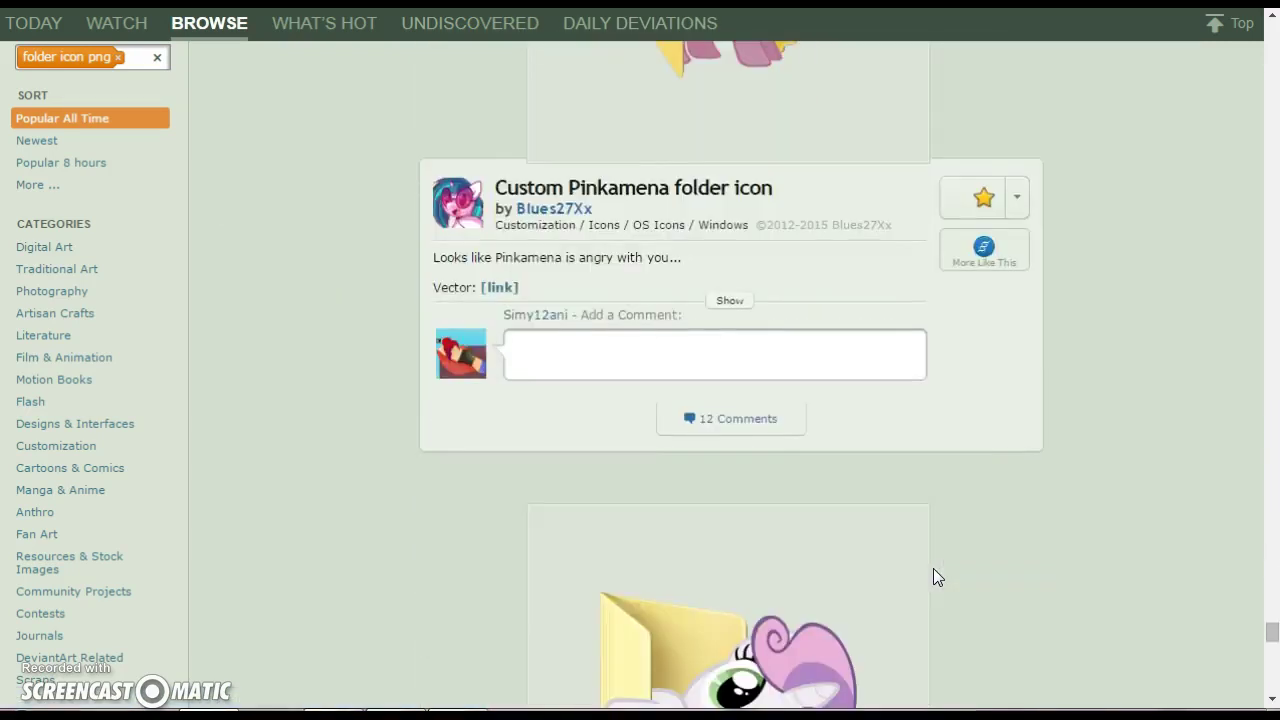
{"action": "scroll", "coordinate": [933, 577], "scroll_direction": "down", "scroll_amount": 15}
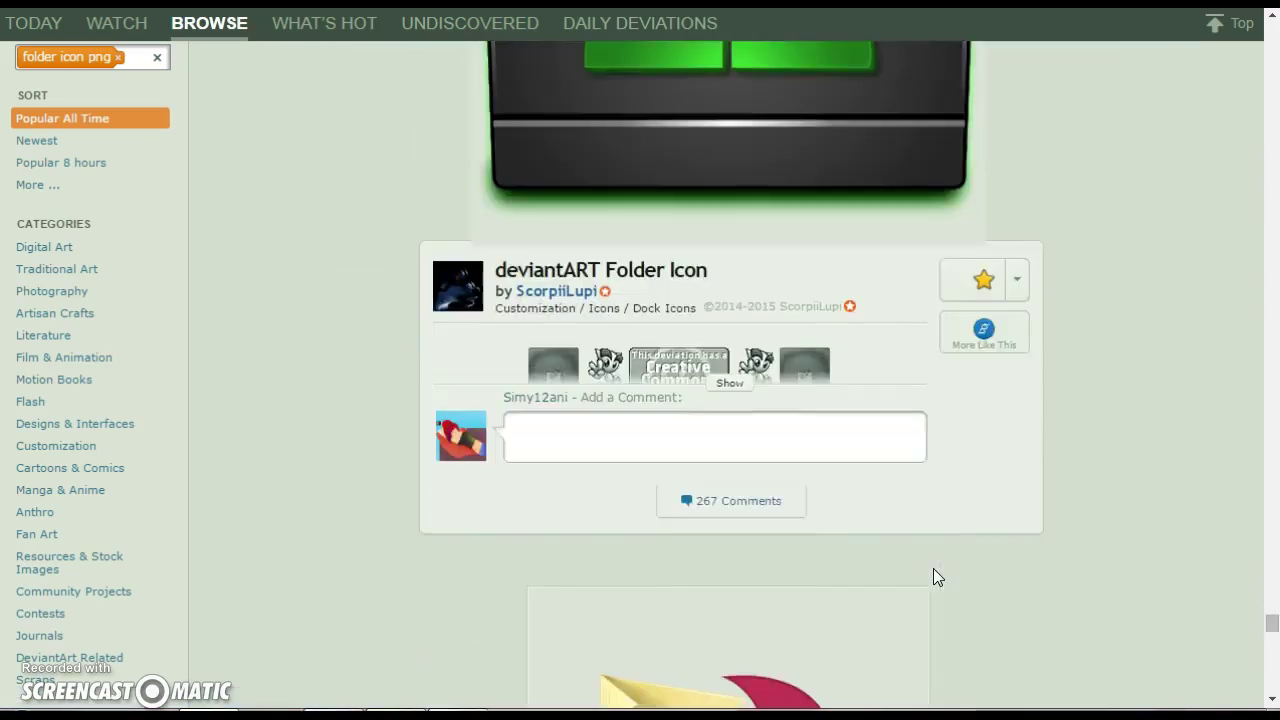
Open the artwork page of the green and black "deviantART Folder Icon" from the search results.
{"action": "scroll", "coordinate": [929, 571], "scroll_direction": "down", "scroll_amount": 1}
{"action": "scroll", "coordinate": [891, 543], "scroll_direction": "up", "scroll_amount": 9}
{"action": "left_click", "coordinate": [891, 543]}
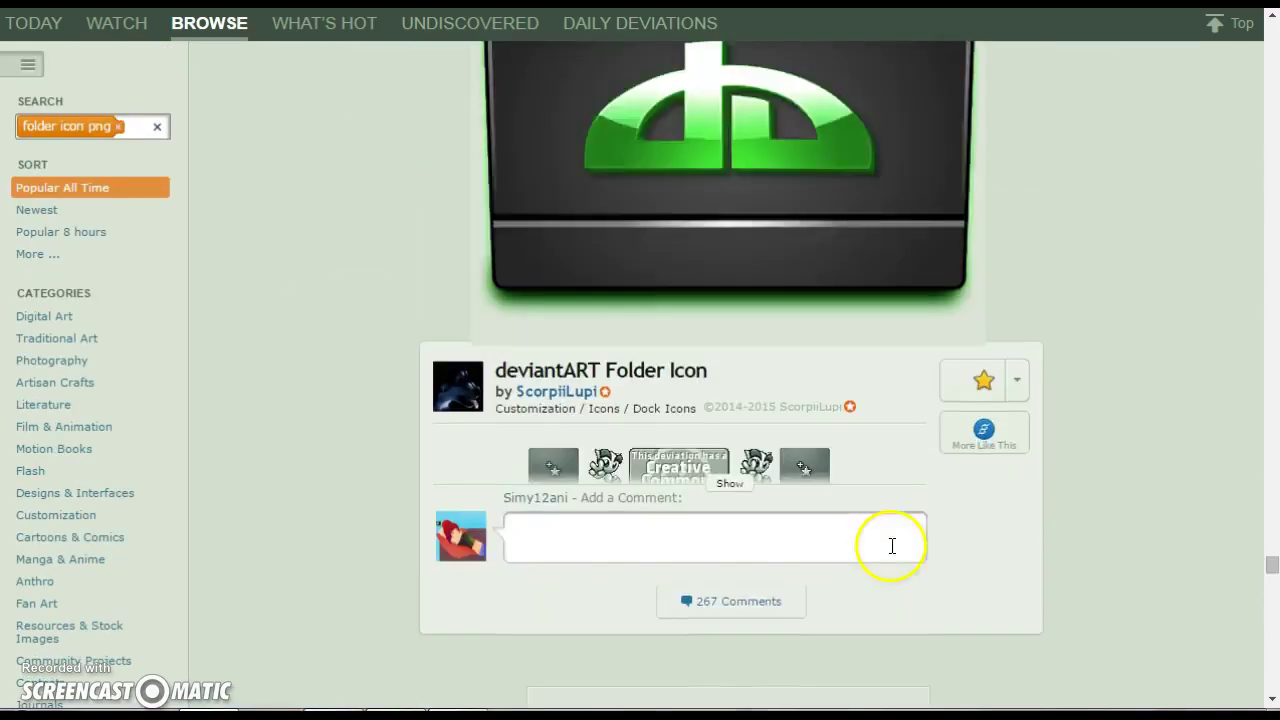
{"action": "scroll", "coordinate": [892, 559], "scroll_direction": "down", "scroll_amount": 4}
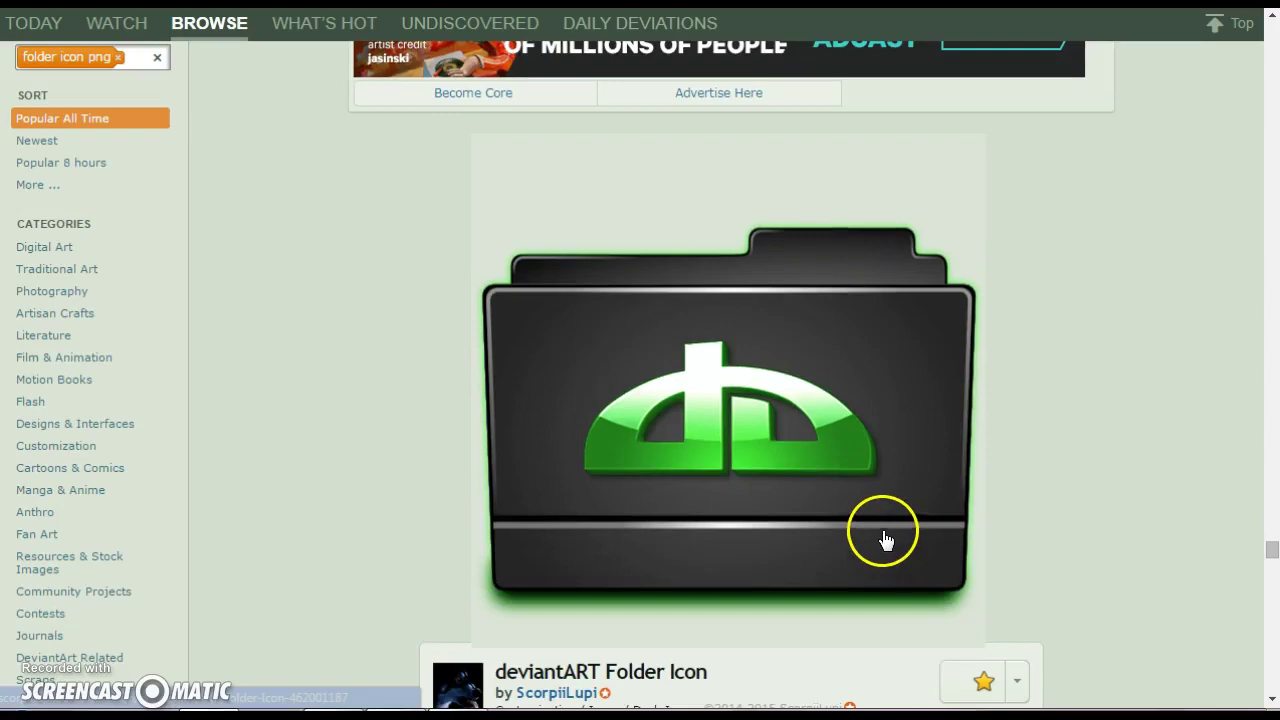
{"action": "left_click", "coordinate": [697, 698]}
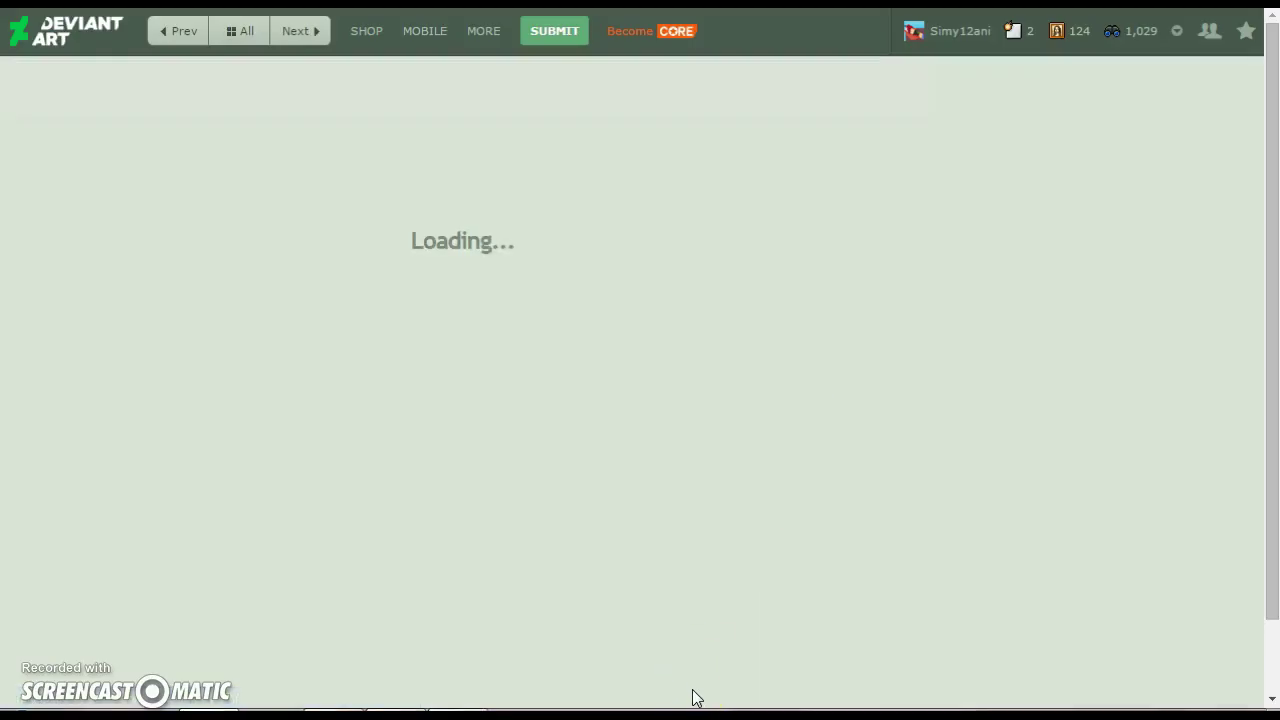
{"action": "left_click", "coordinate": [40, 259]}
{"action": "scroll", "coordinate": [390, 410], "scroll_direction": "down", "scroll_amount": 1}
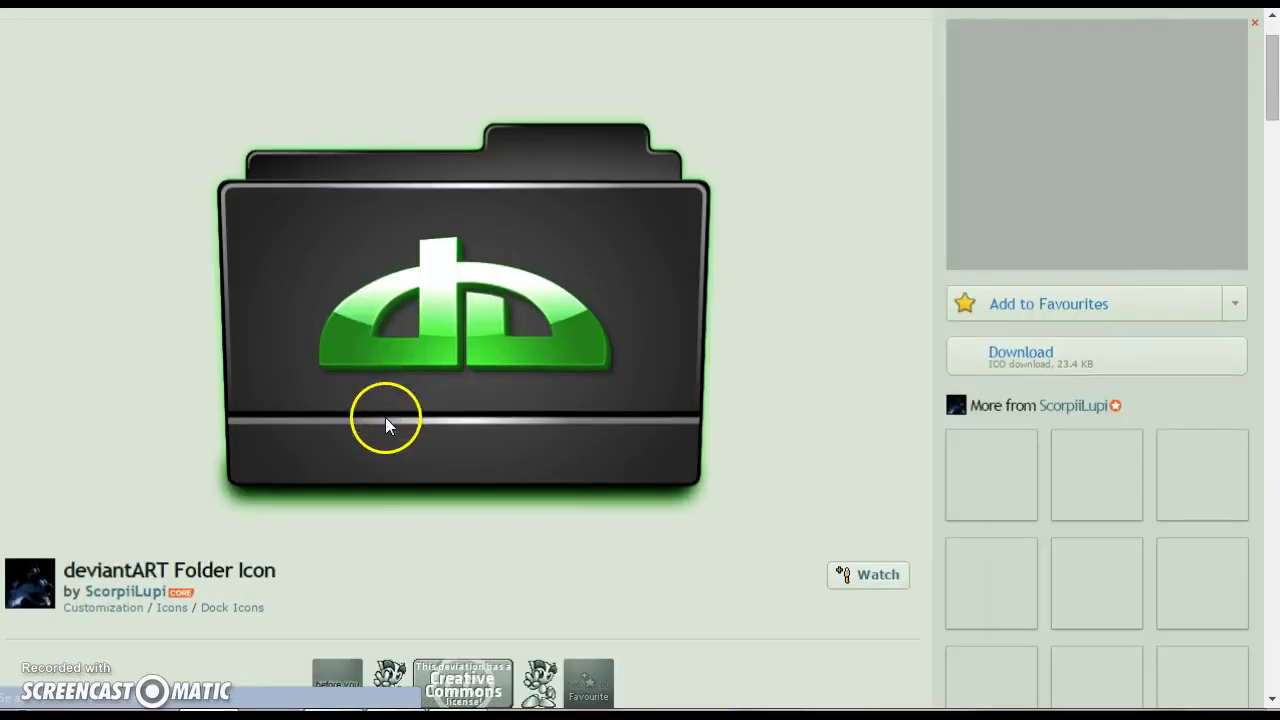
Save the folder icon image to Downloads as the PNG deviantart_folder_icon_by_scorpiilupi-d7n2aeb.
{"action": "right_click", "coordinate": [437, 325]}
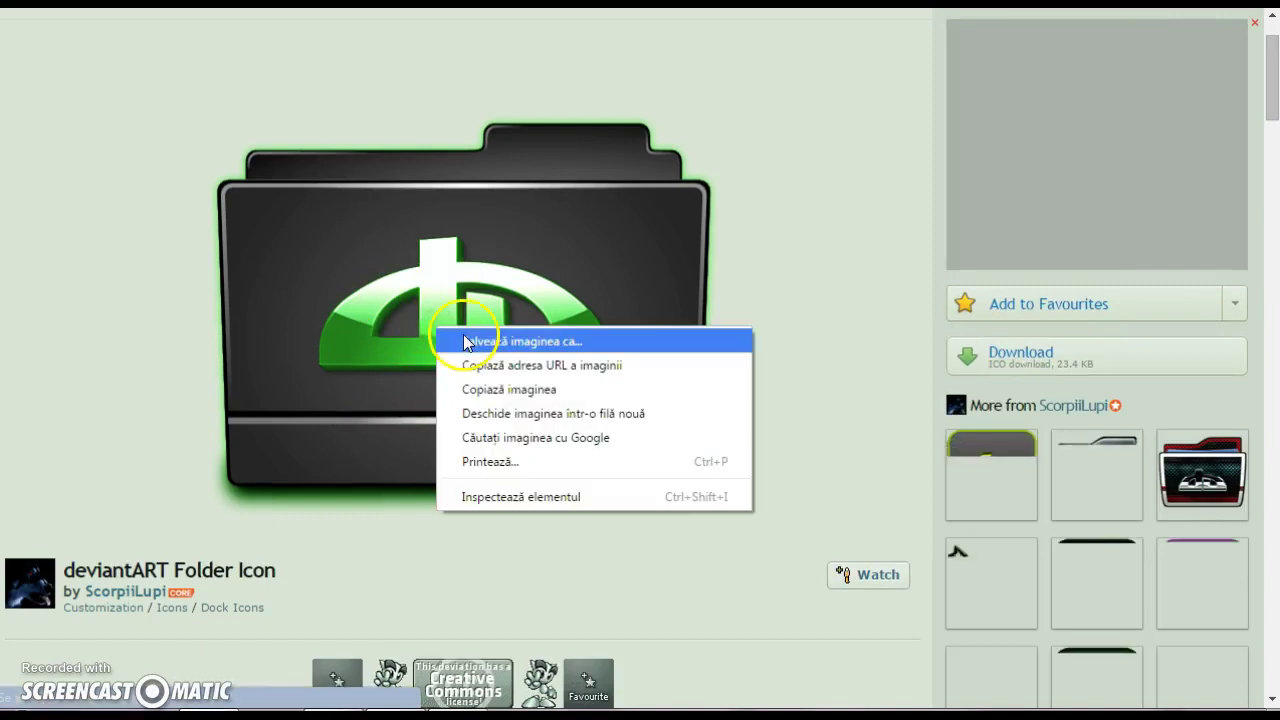
{"action": "left_click", "coordinate": [465, 342]}
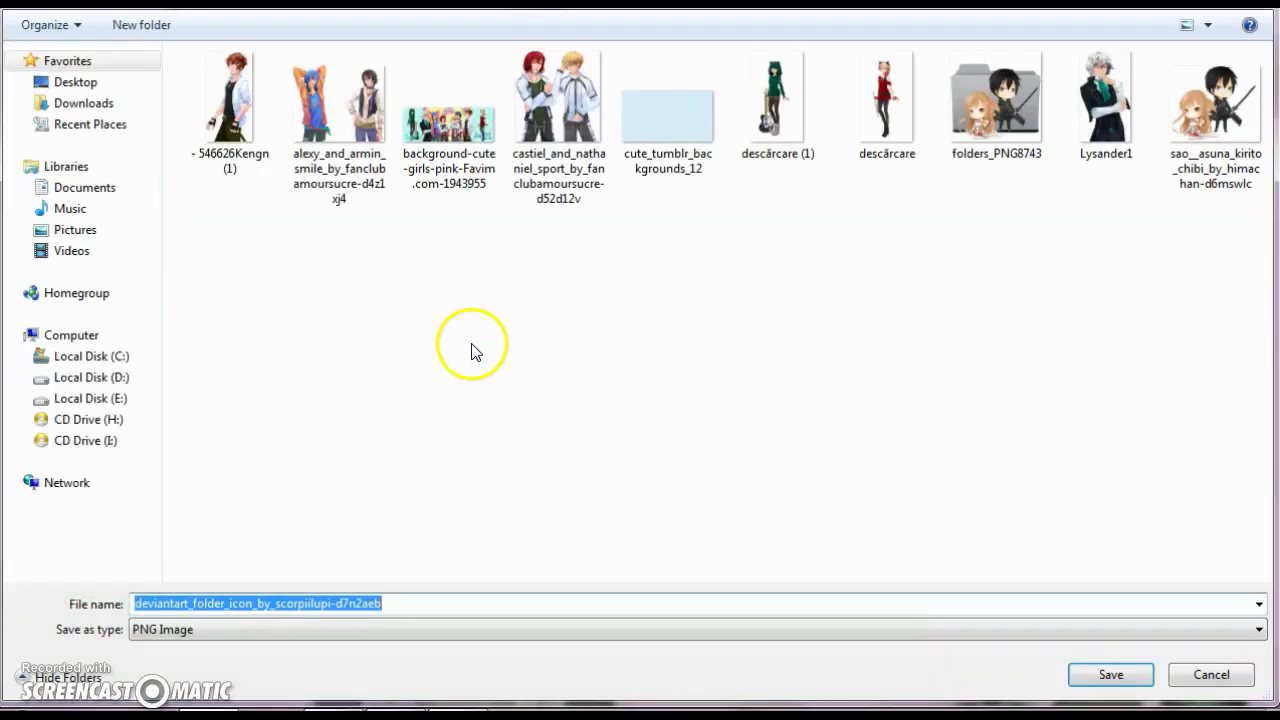
{"action": "left_click", "coordinate": [86, 104]}
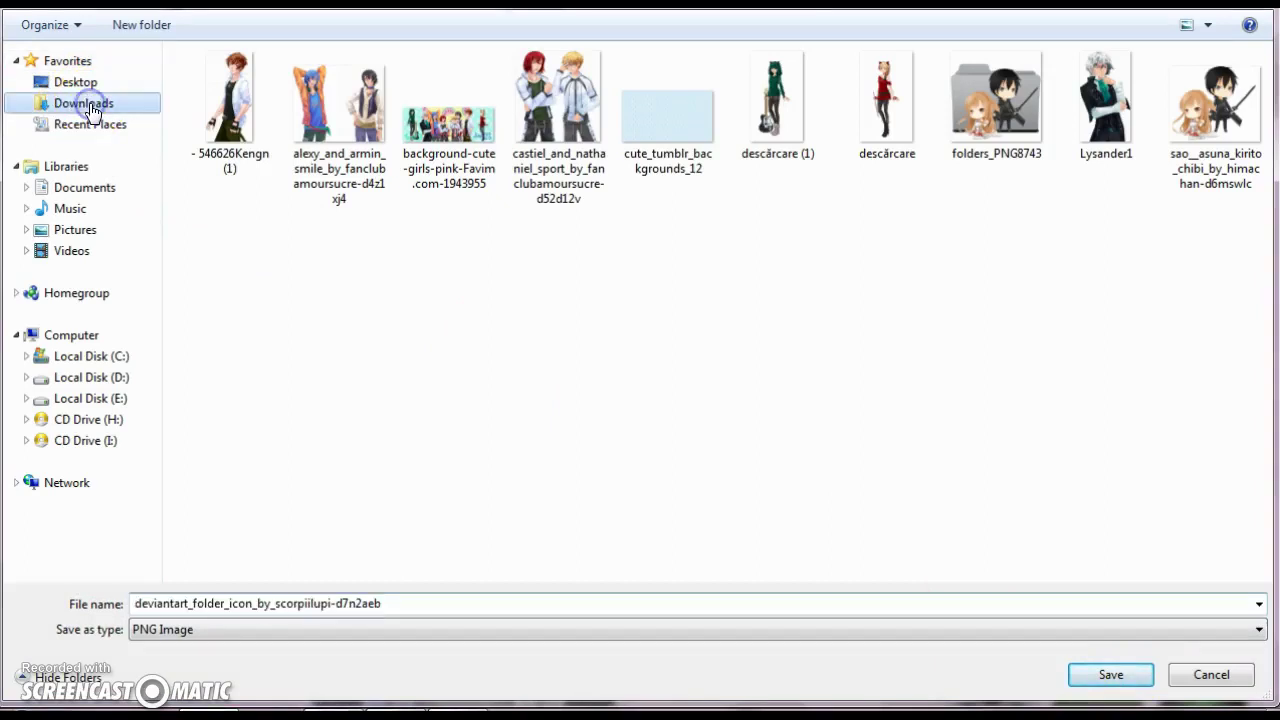
{"action": "left_click", "coordinate": [1108, 675]}
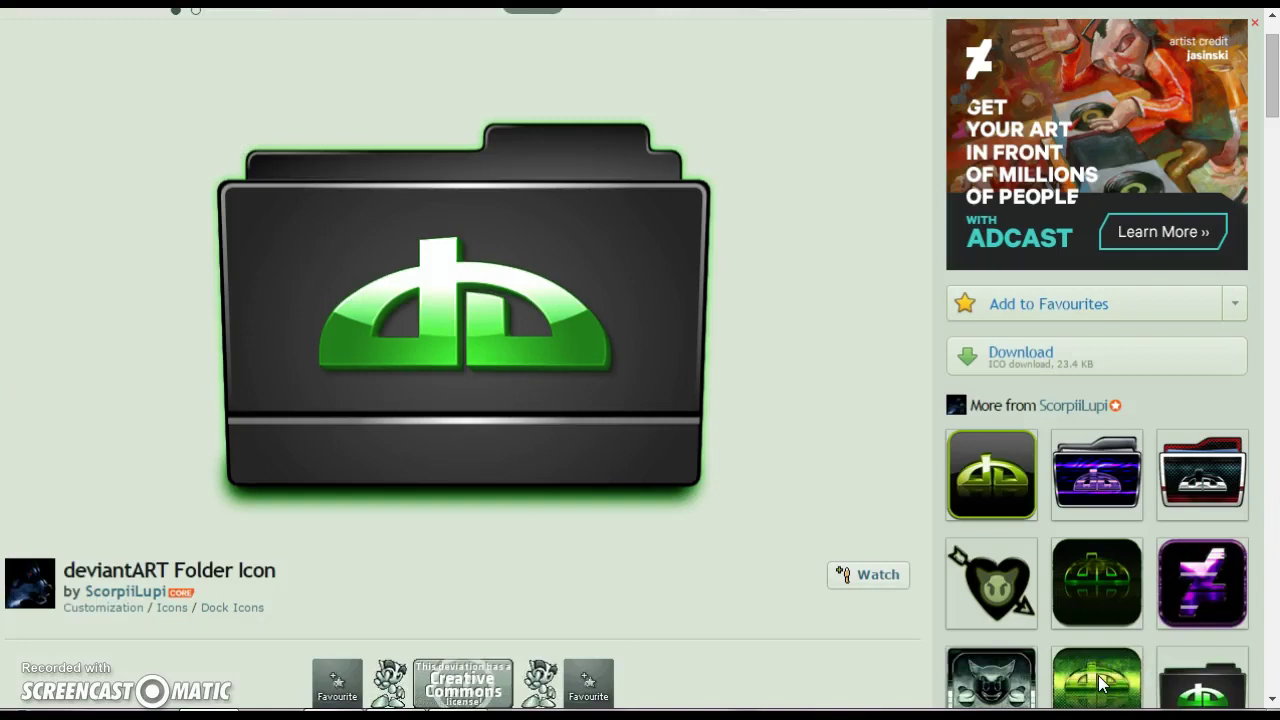
{"action": "scroll", "coordinate": [158, 275], "scroll_direction": "up", "scroll_amount": 1}
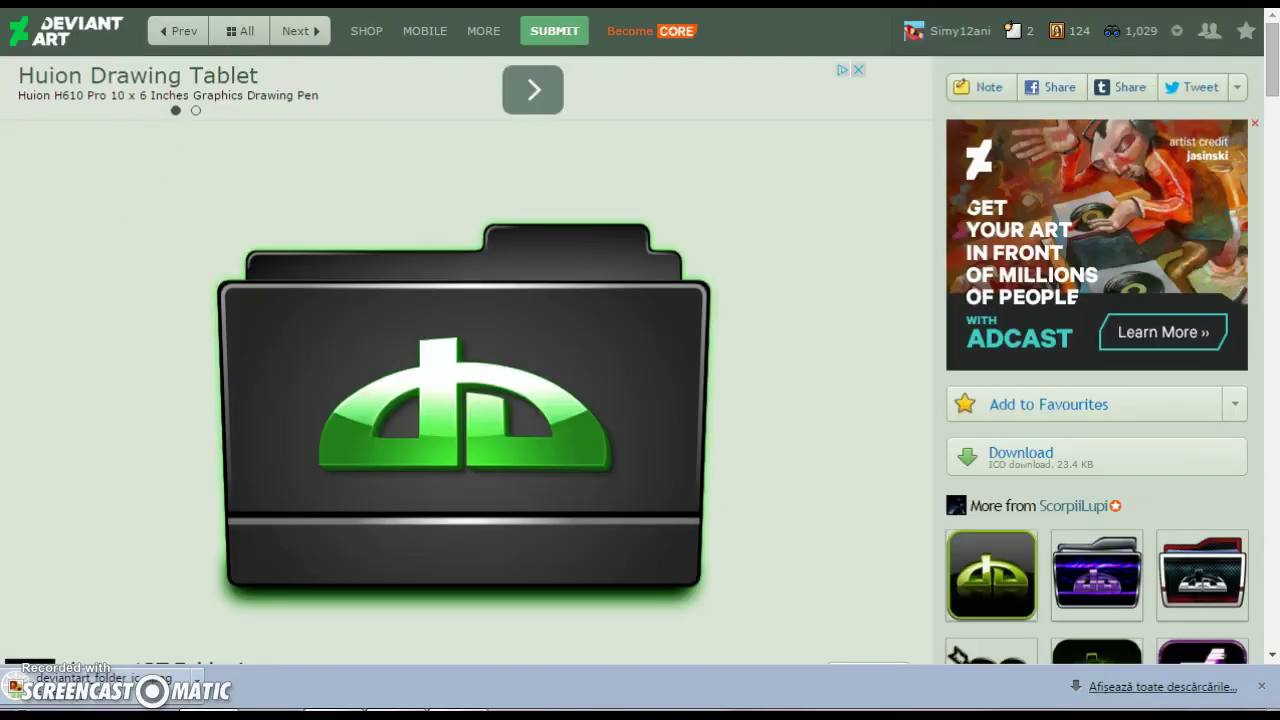
Switch to the ICO converter page, choose deviantart_folder_icon_by_scorpiilupi-d7n2aeb from Downloads, and convert it with the preset sizes and 32-bit depth.
{"action": "key", "text": "ctrl+Tab"}
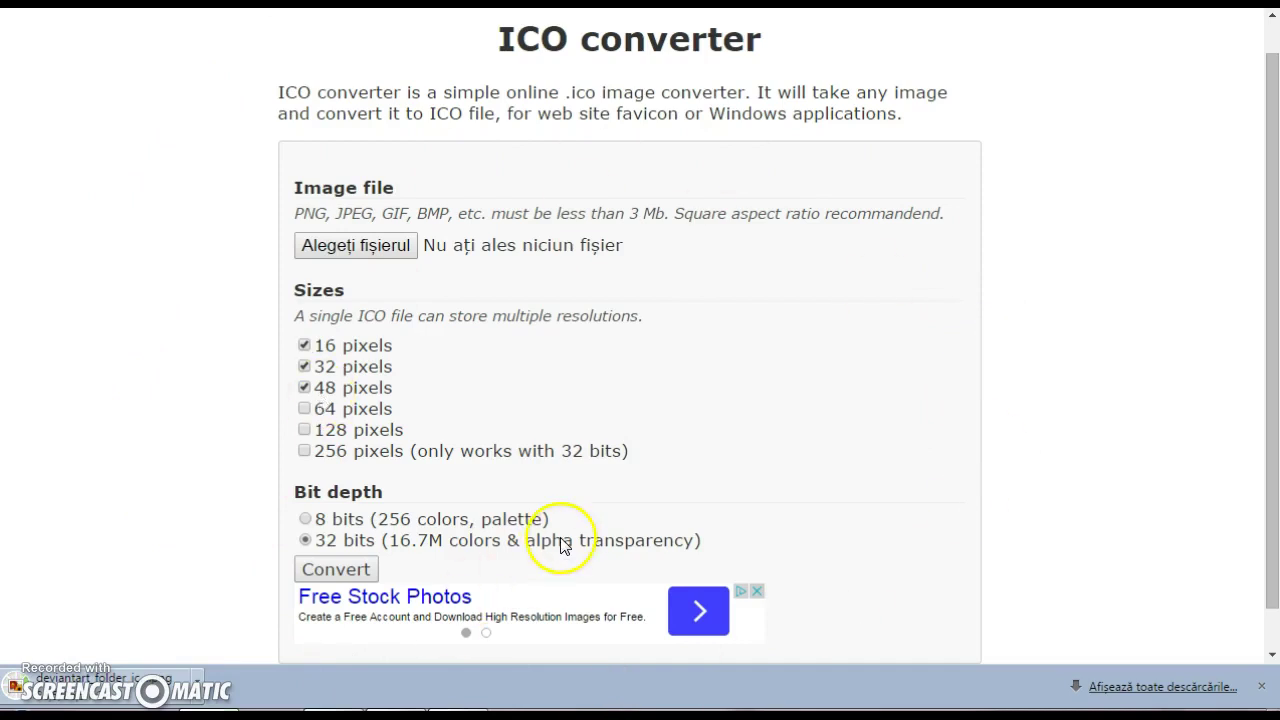
{"action": "left_click", "coordinate": [334, 248]}
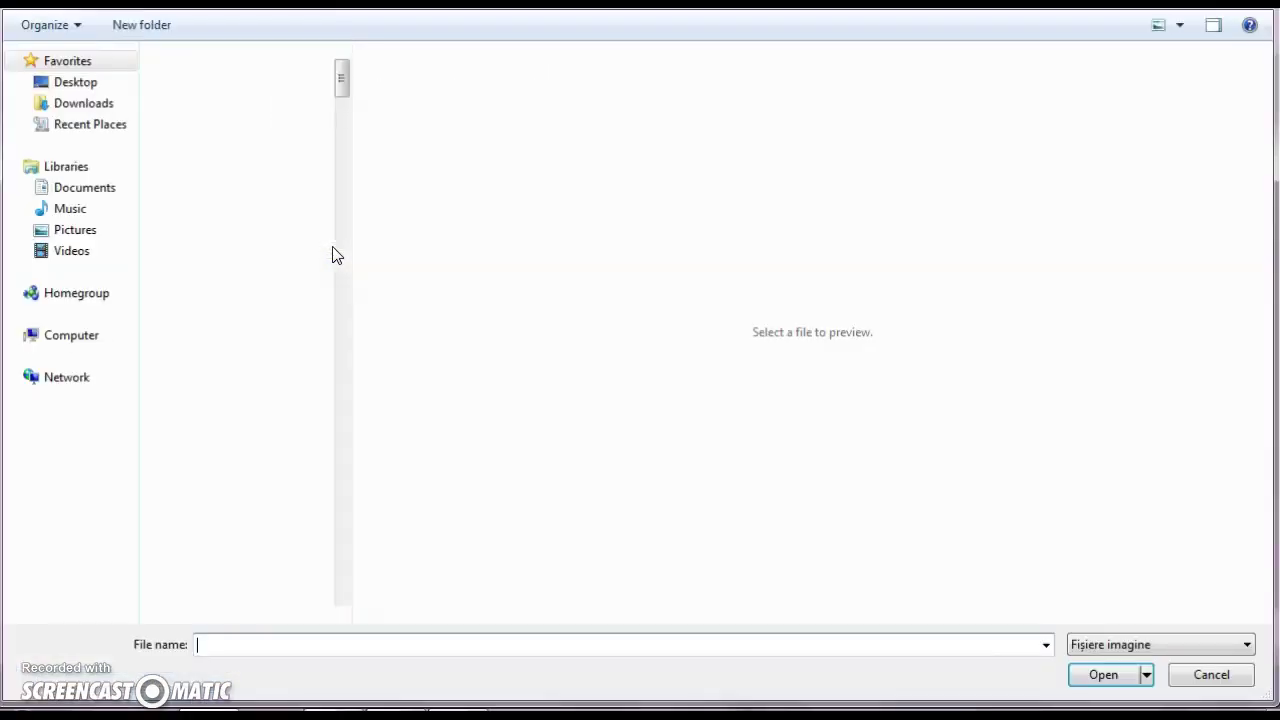
{"action": "left_click", "coordinate": [80, 104]}
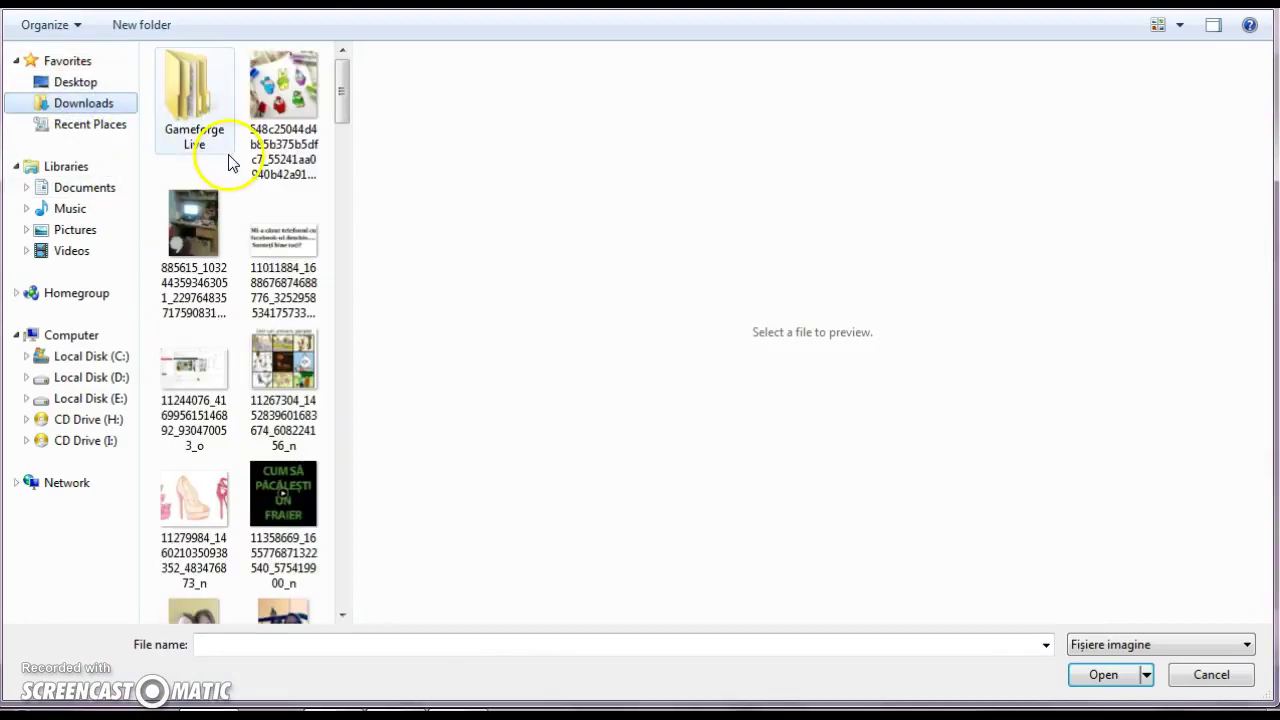
{"action": "left_click_drag", "start_coordinate": [348, 101], "coordinate": [349, 169]}
{"action": "left_click", "coordinate": [290, 158]}
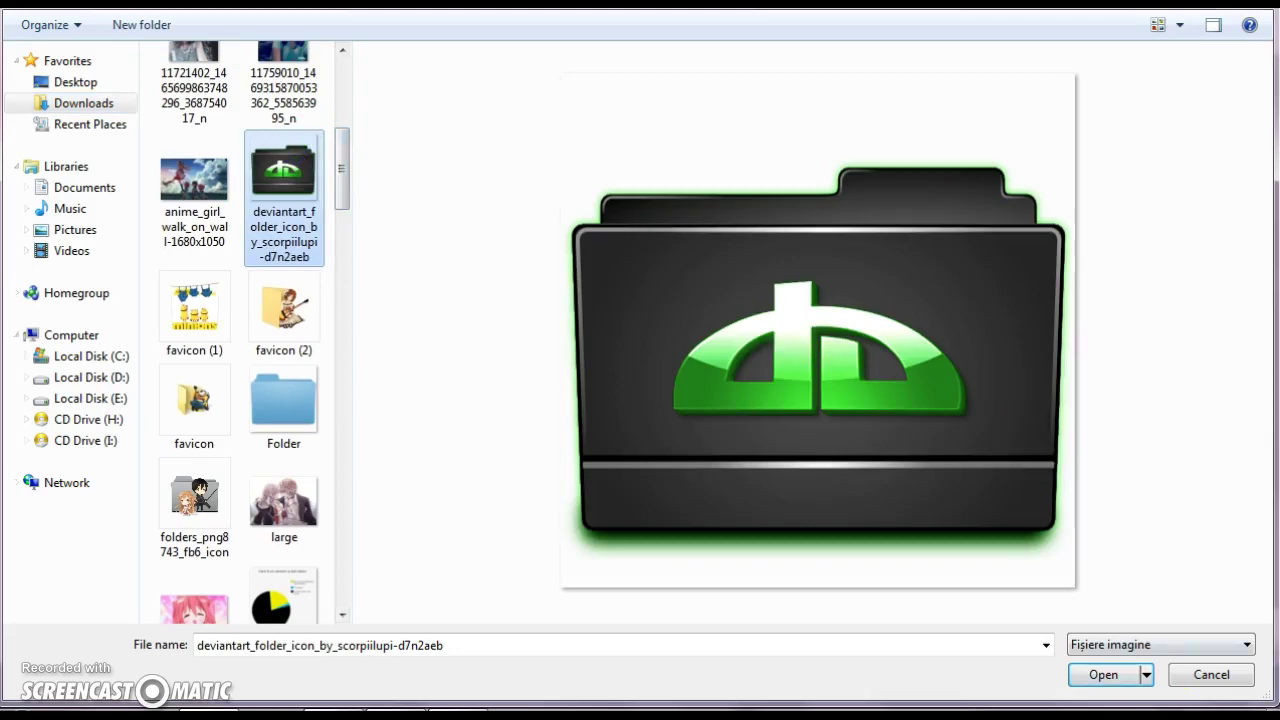
{"action": "left_click", "coordinate": [1120, 677]}
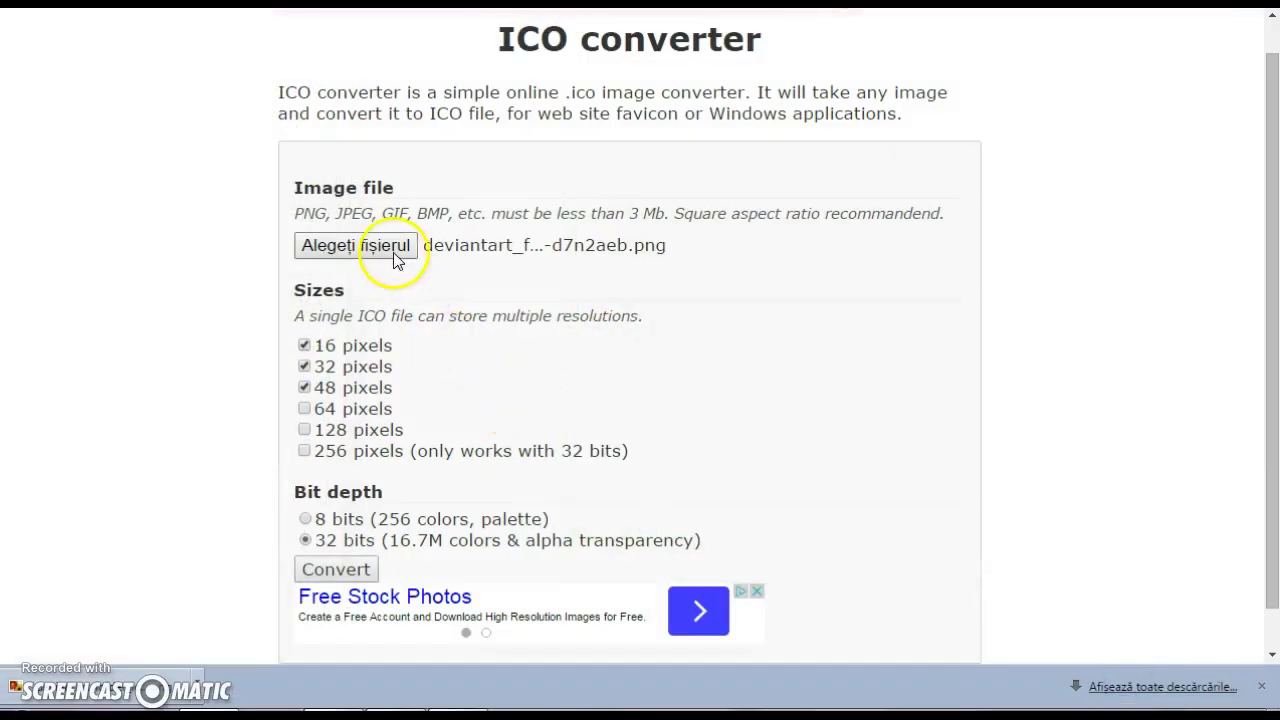
{"action": "left_click", "coordinate": [350, 568]}
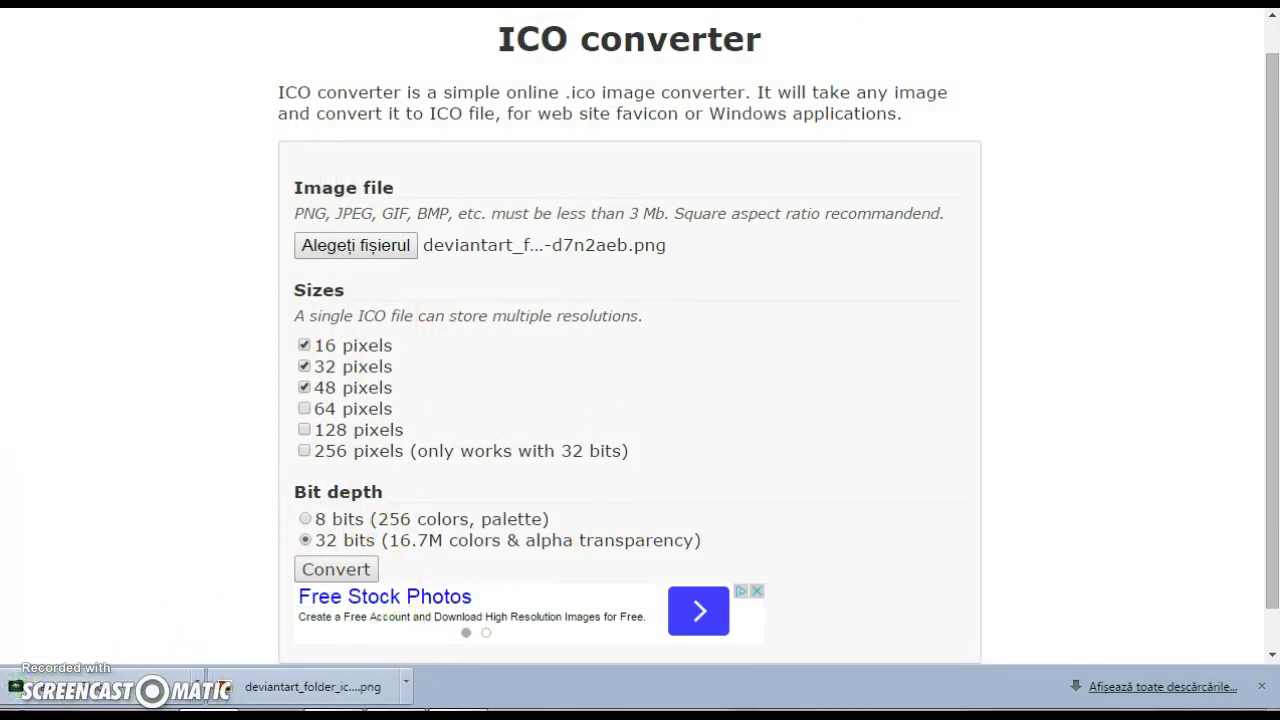
Move the Cuteeee folder to an open area of the desktop and open the icon selection in its properties.
{"action": "key", "text": "super+d"}
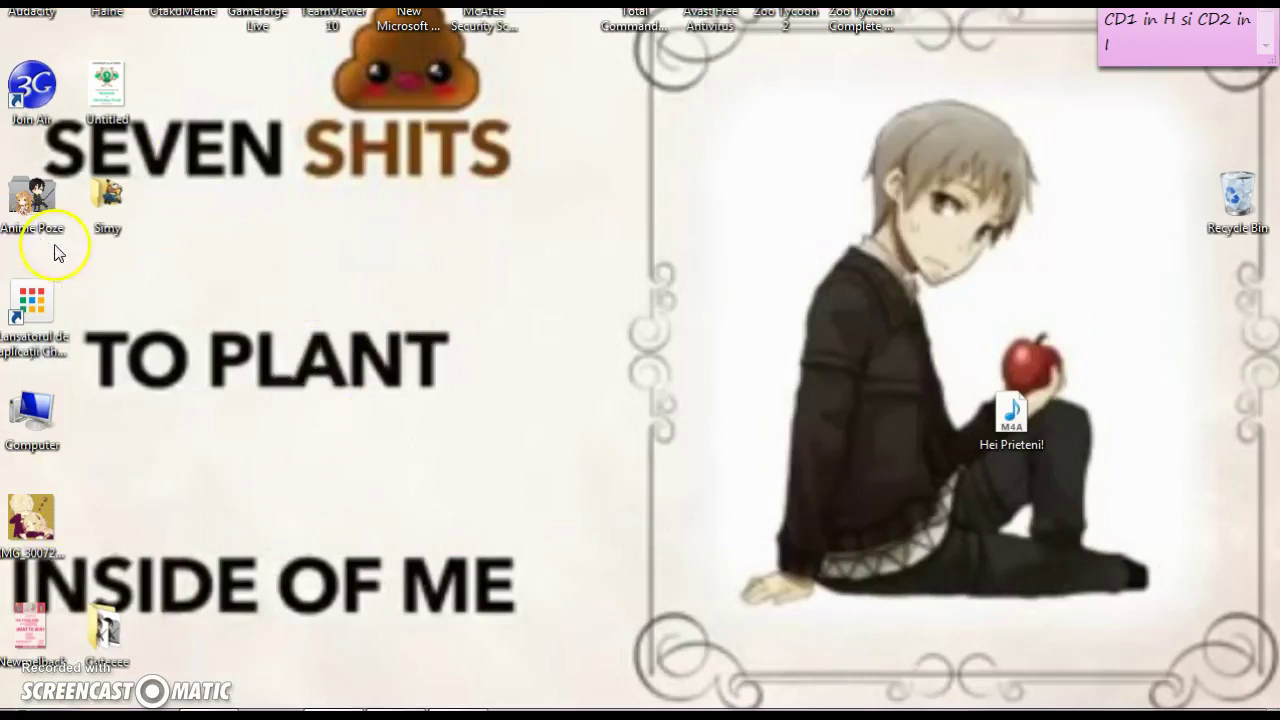
{"action": "left_click_drag", "start_coordinate": [105, 628], "coordinate": [508, 312]}
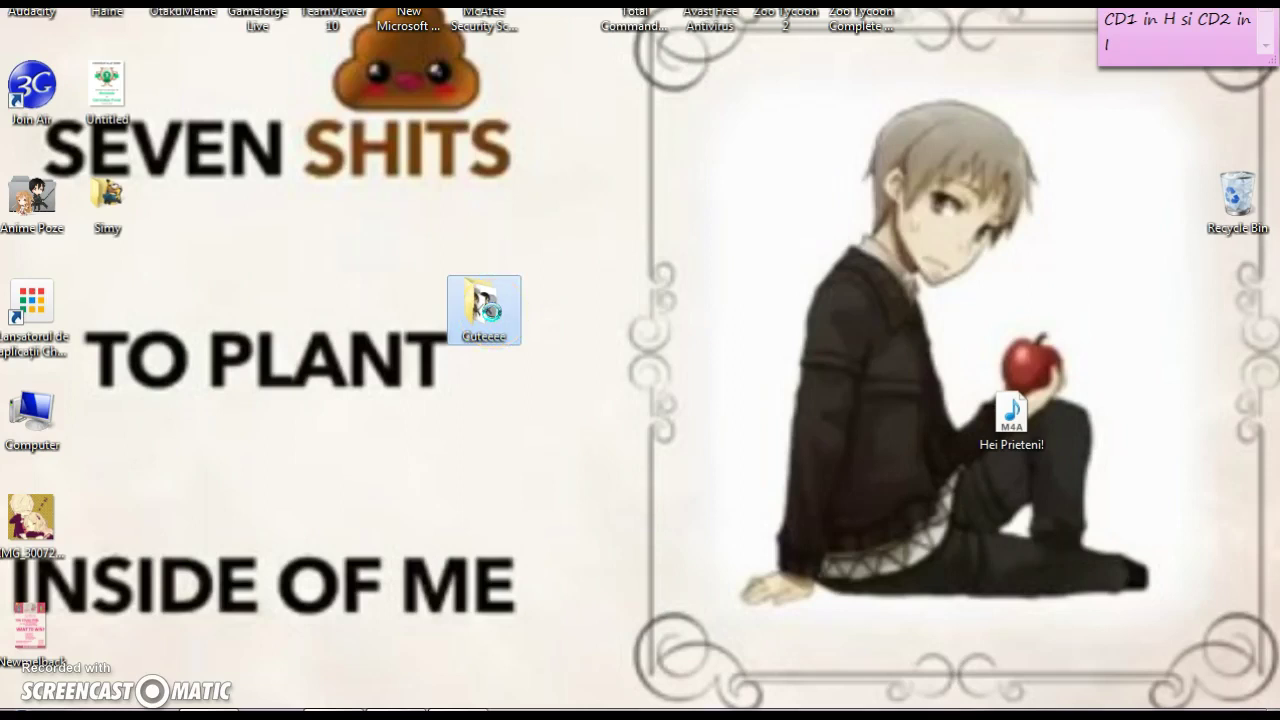
{"action": "right_click", "coordinate": [492, 314]}
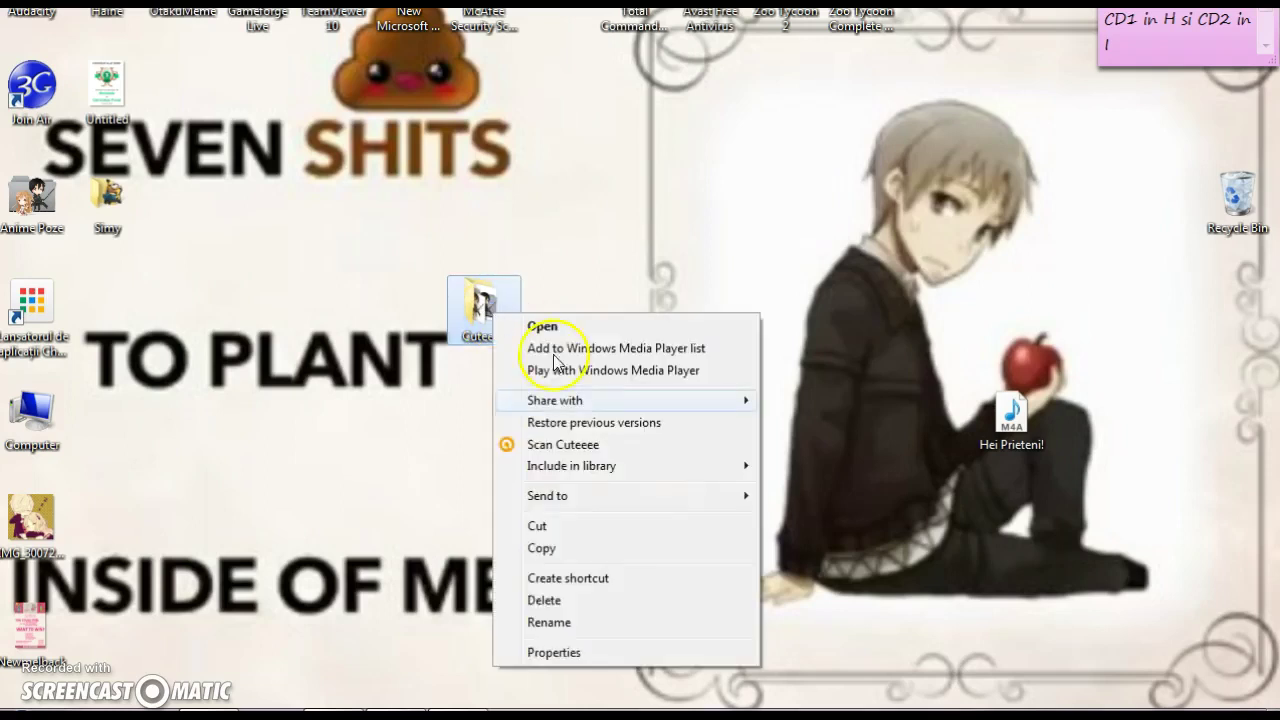
{"action": "left_click", "coordinate": [565, 653]}
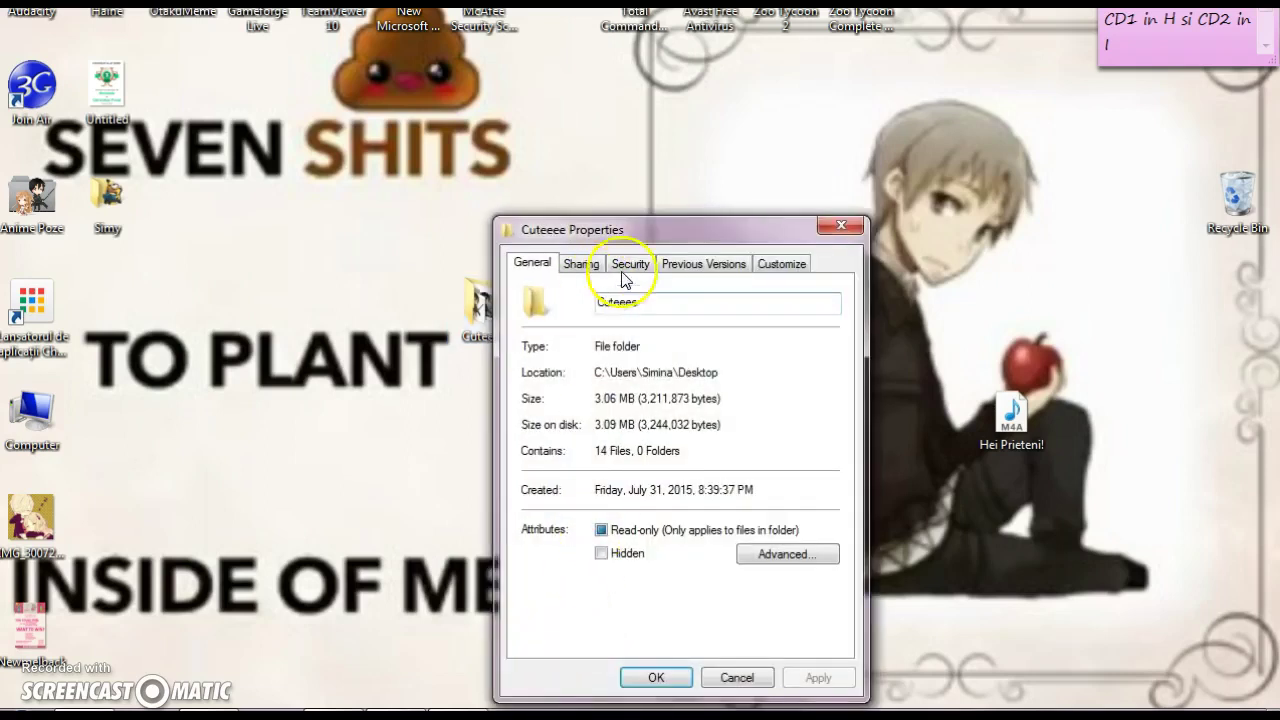
{"action": "left_click", "coordinate": [780, 265]}
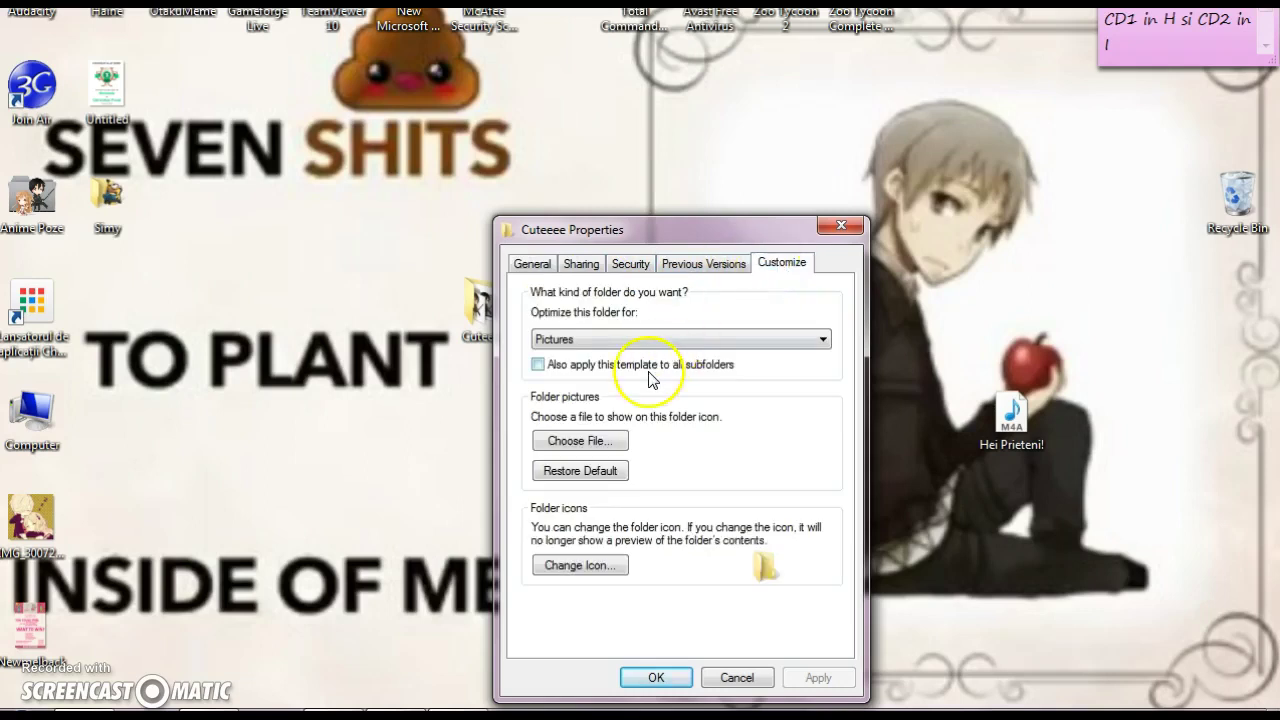
{"action": "left_click", "coordinate": [580, 565]}
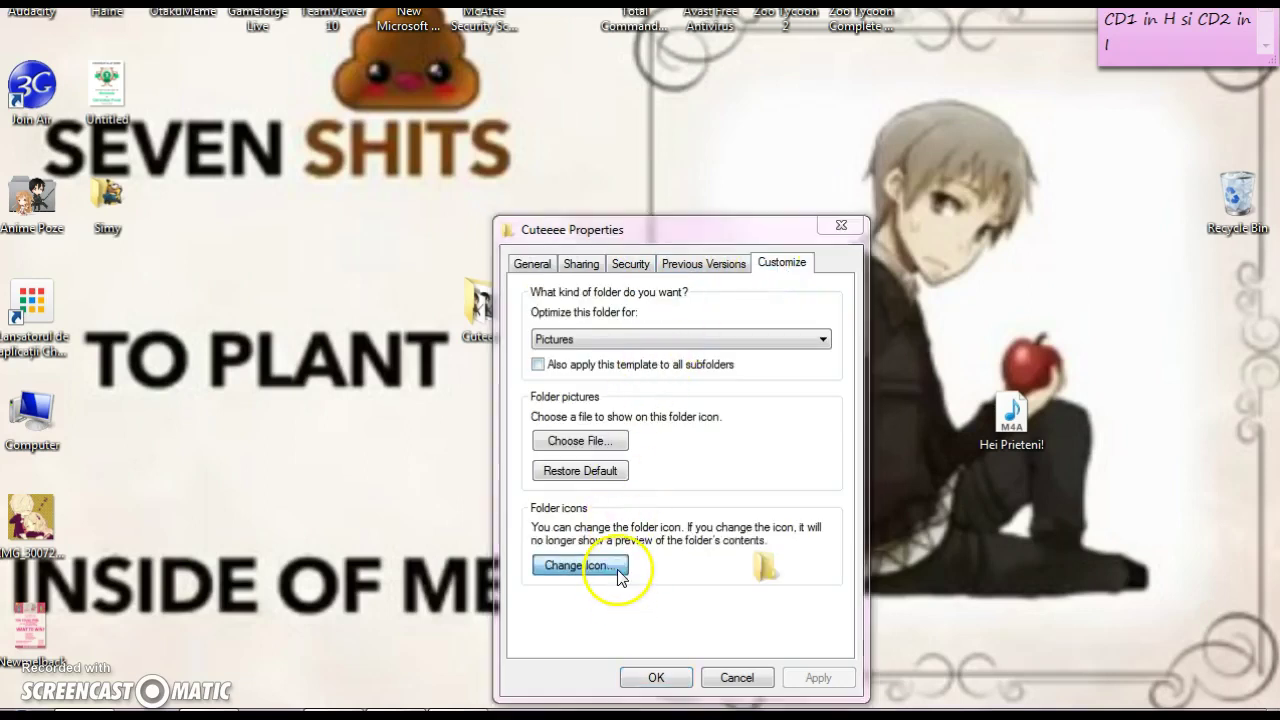
Set favicon (3) from Downloads as the Cuteeee folder's icon and confirm the folder properties.
{"action": "left_click", "coordinate": [818, 386]}
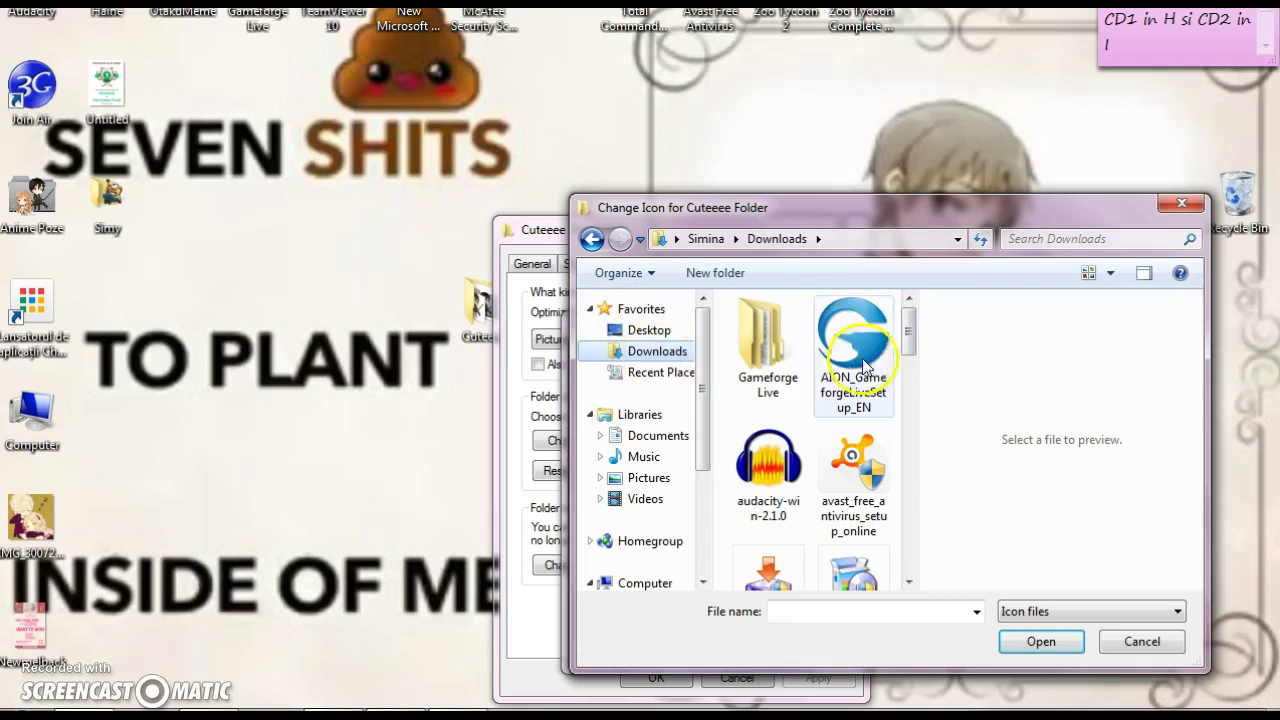
{"action": "left_click_drag", "start_coordinate": [918, 338], "coordinate": [924, 393]}
{"action": "left_click", "coordinate": [866, 470]}
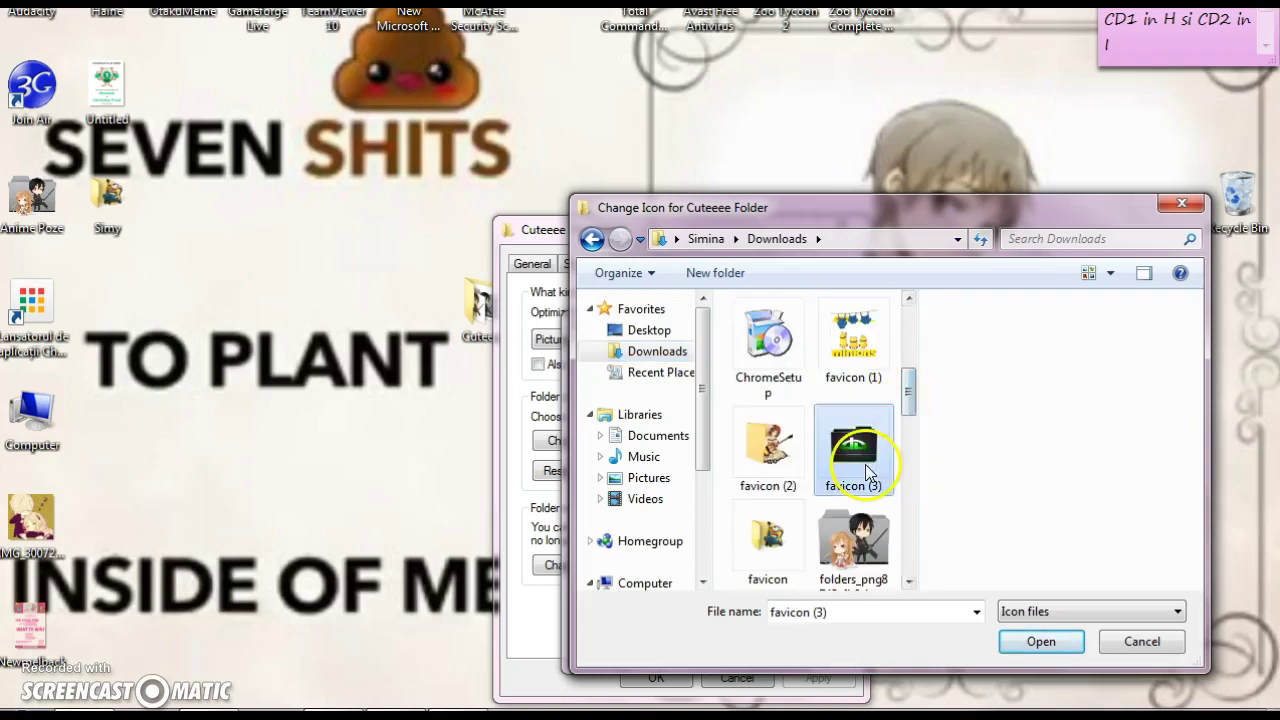
{"action": "left_click", "coordinate": [1040, 641]}
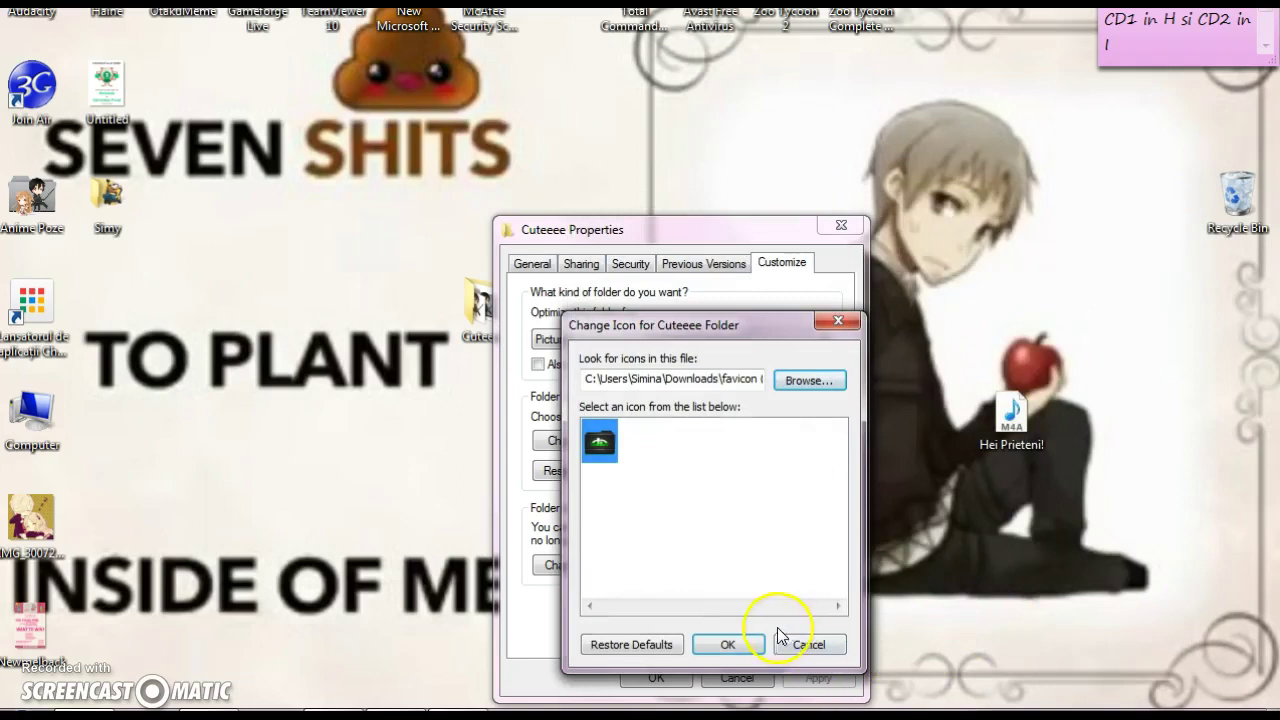
{"action": "left_click", "coordinate": [730, 645]}
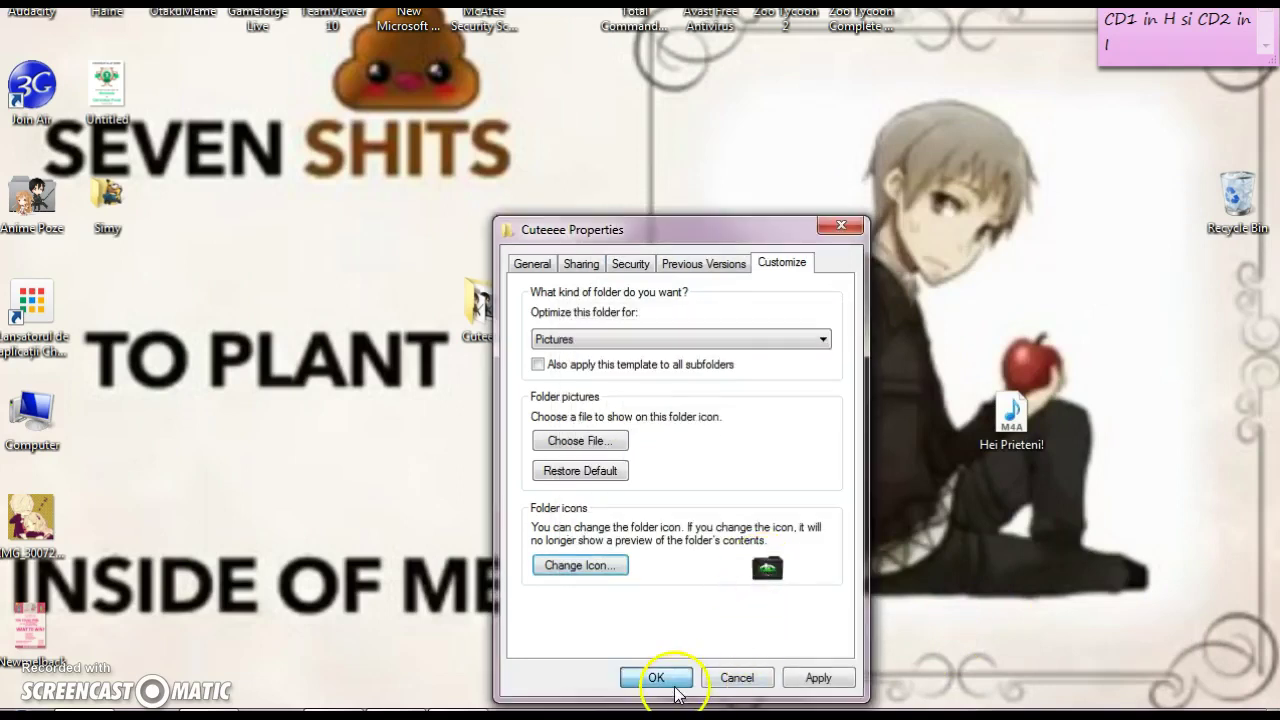
{"action": "left_click", "coordinate": [672, 686]}
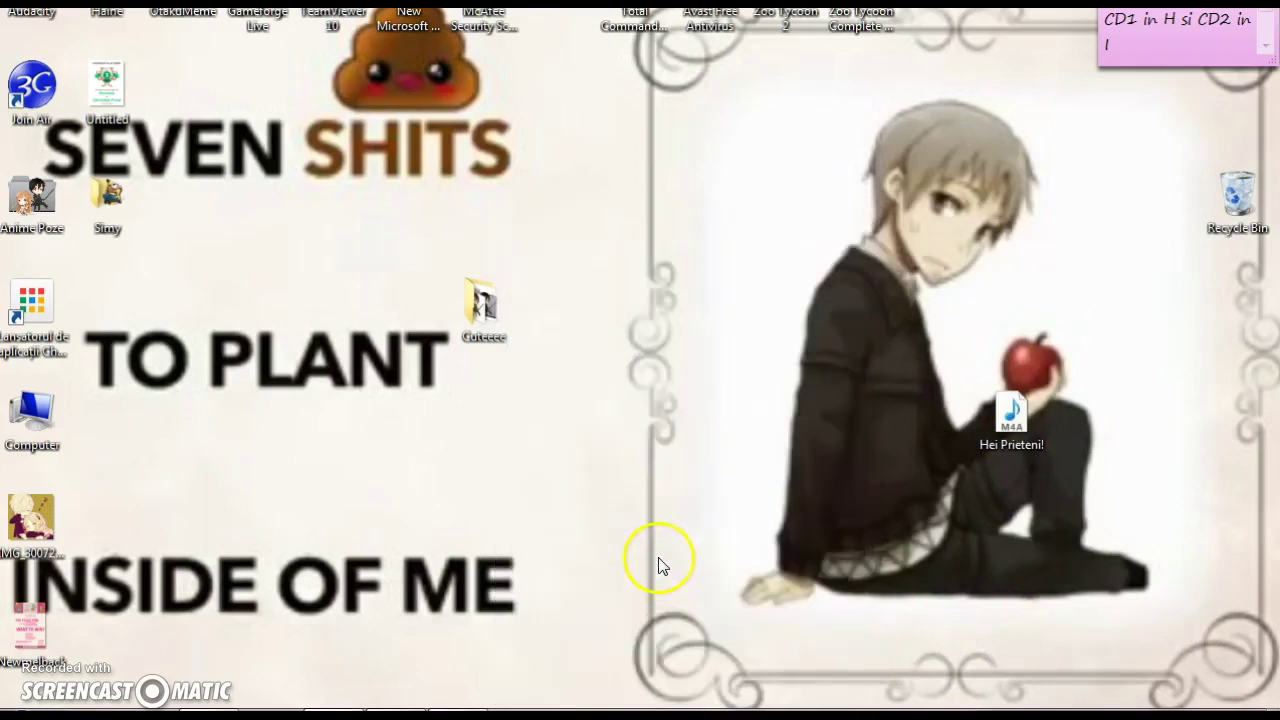
Reopen the Cuteeee folder's properties, assign the favicon (3) icon from Downloads again, apply it, and close the properties.
{"action": "right_click", "coordinate": [490, 302]}
{"action": "left_click", "coordinate": [545, 641]}
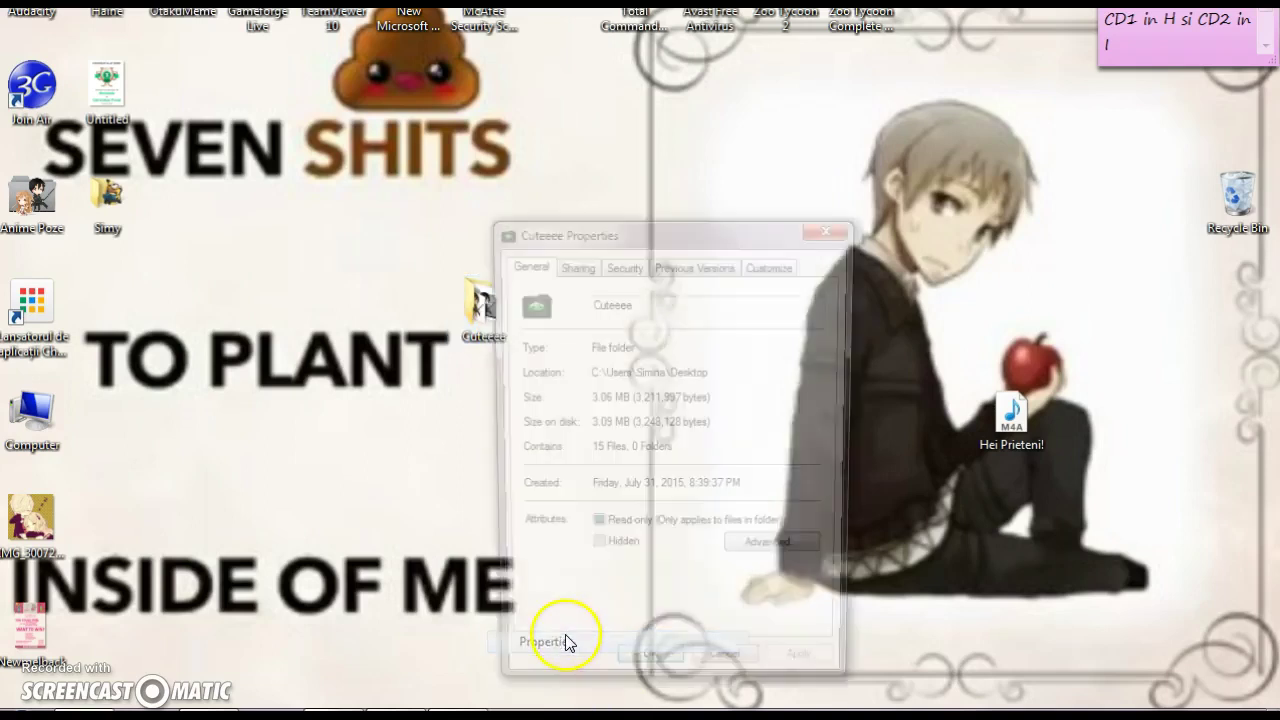
{"action": "left_click", "coordinate": [772, 263]}
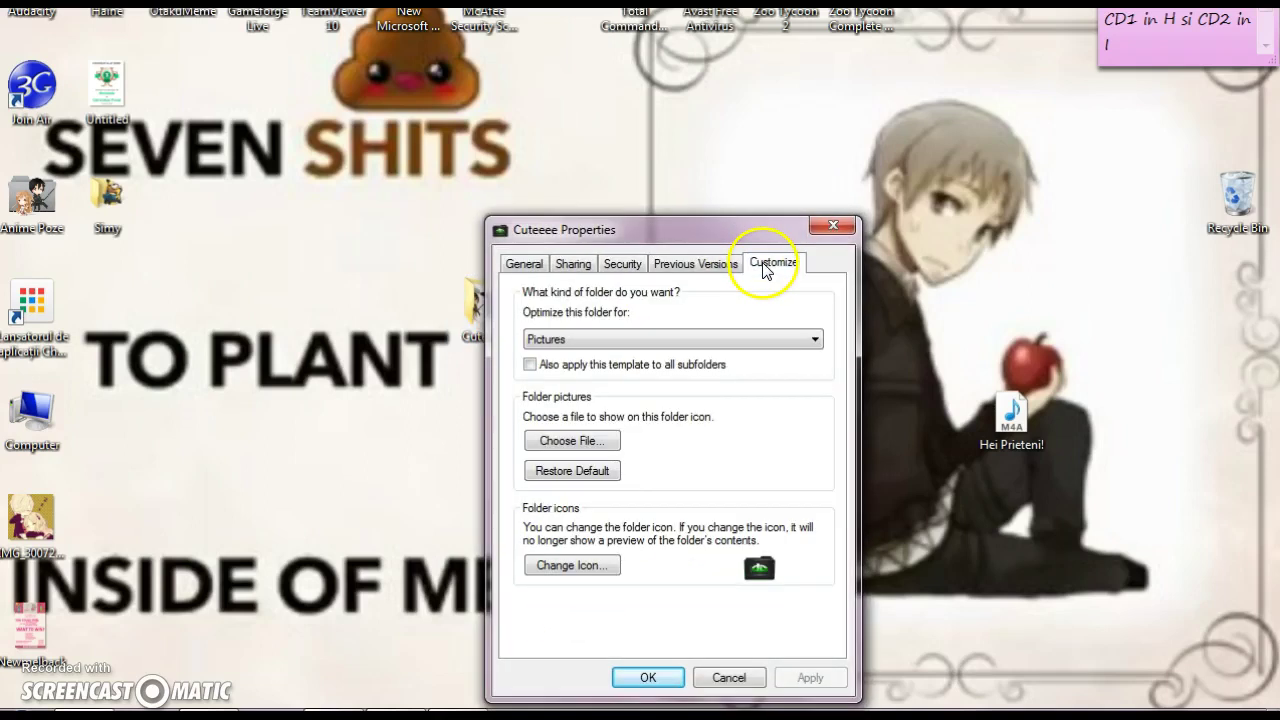
{"action": "left_click", "coordinate": [571, 565]}
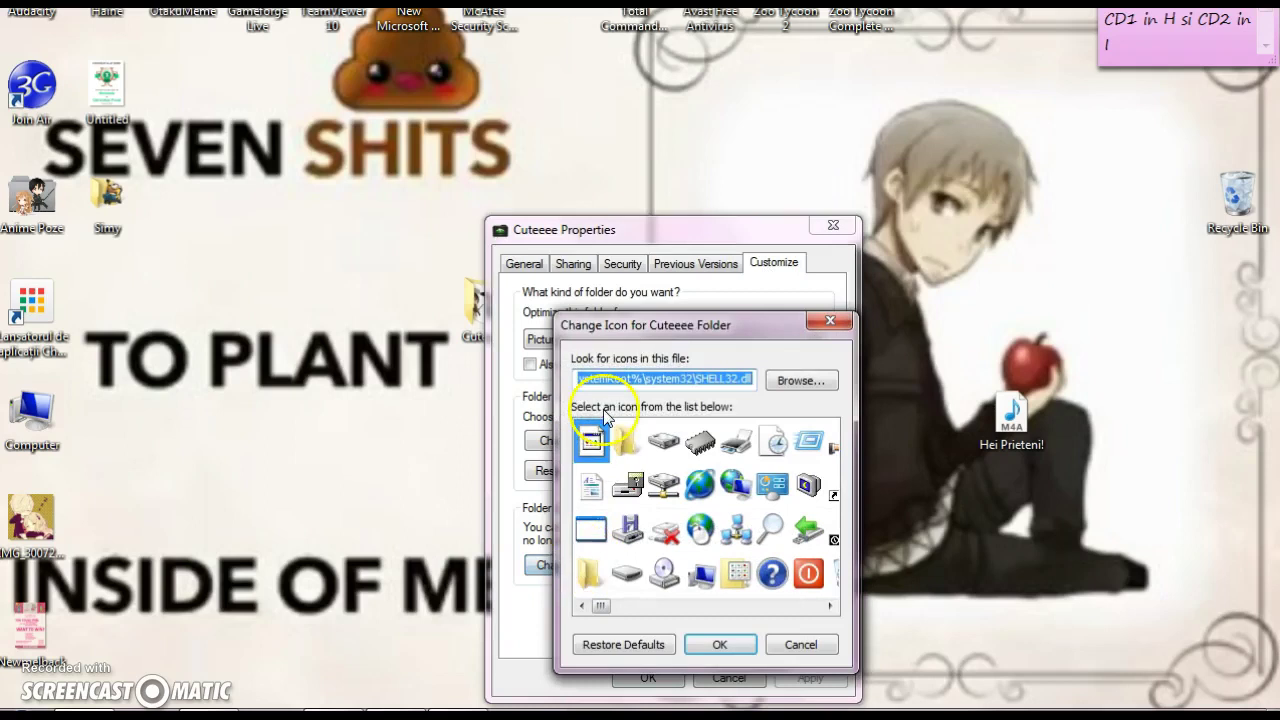
{"action": "left_click", "coordinate": [801, 381]}
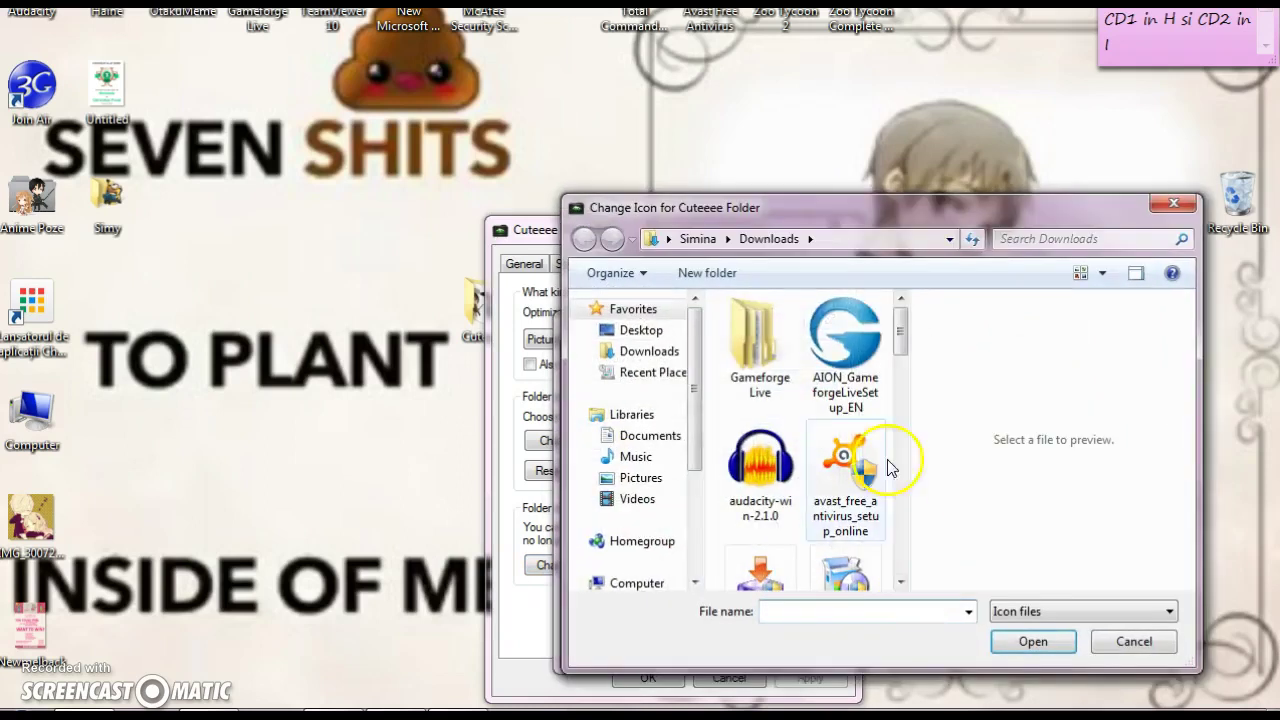
{"action": "scroll", "coordinate": [905, 368], "scroll_direction": "down", "scroll_amount": 3}
{"action": "scroll", "coordinate": [910, 368], "scroll_direction": "down", "scroll_amount": 2}
{"action": "left_click", "coordinate": [852, 500]}
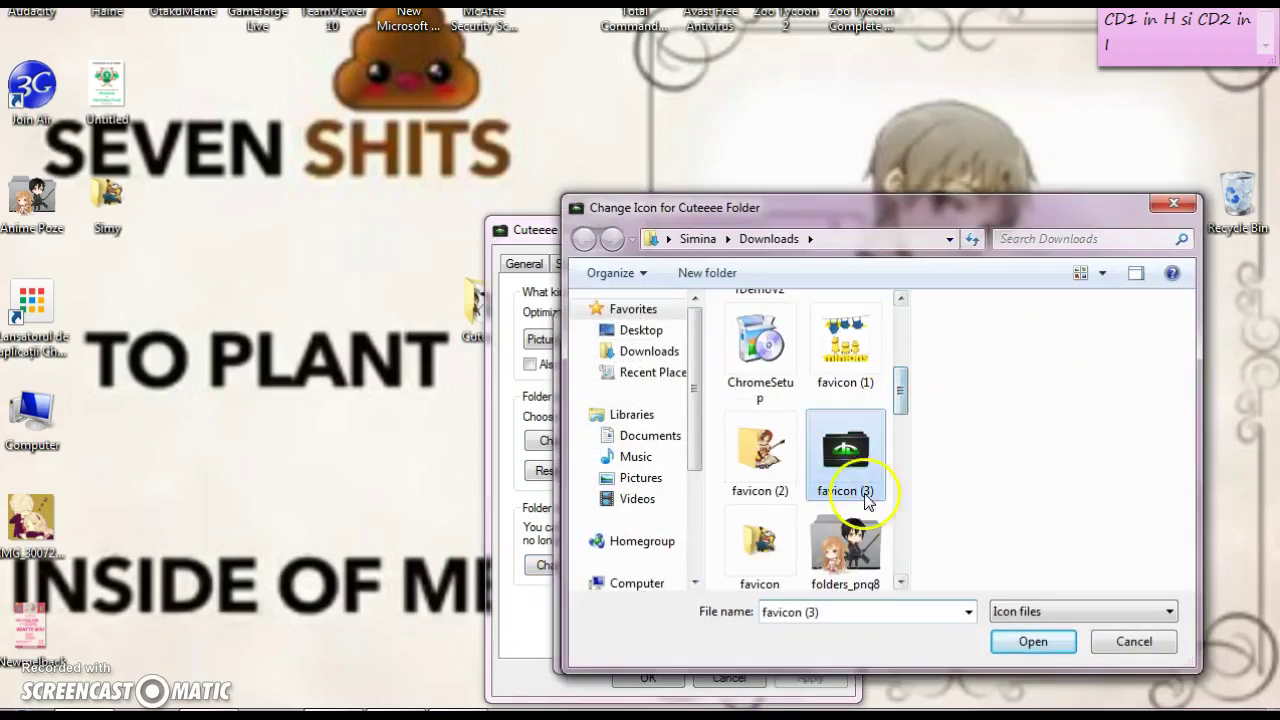
{"action": "left_click", "coordinate": [1036, 643]}
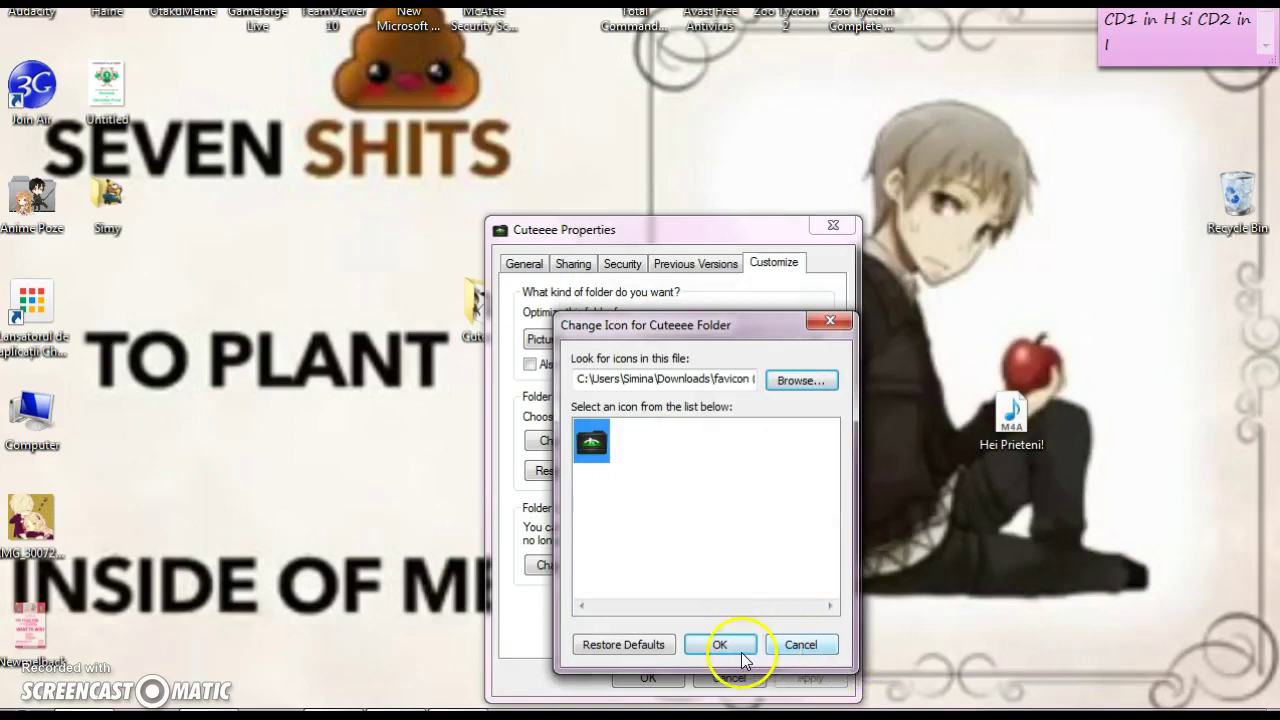
{"action": "left_click", "coordinate": [740, 645]}
{"action": "left_click", "coordinate": [808, 678]}
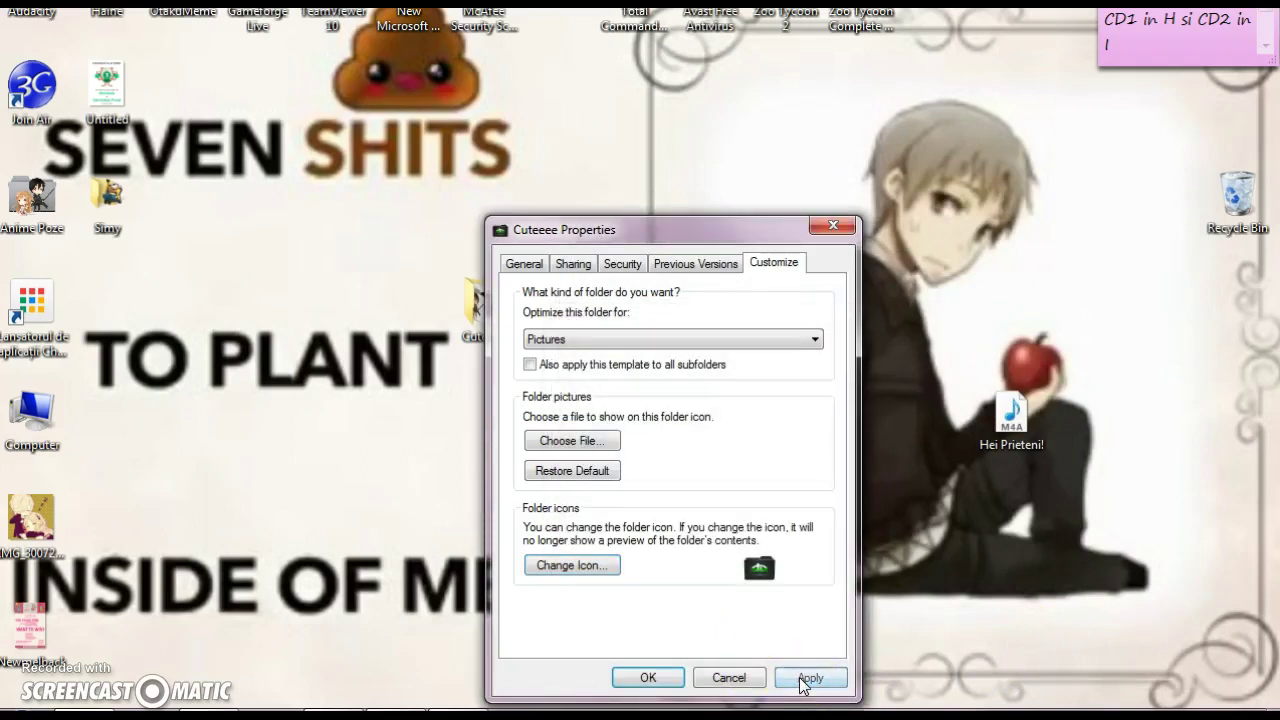
{"action": "left_click", "coordinate": [832, 226]}
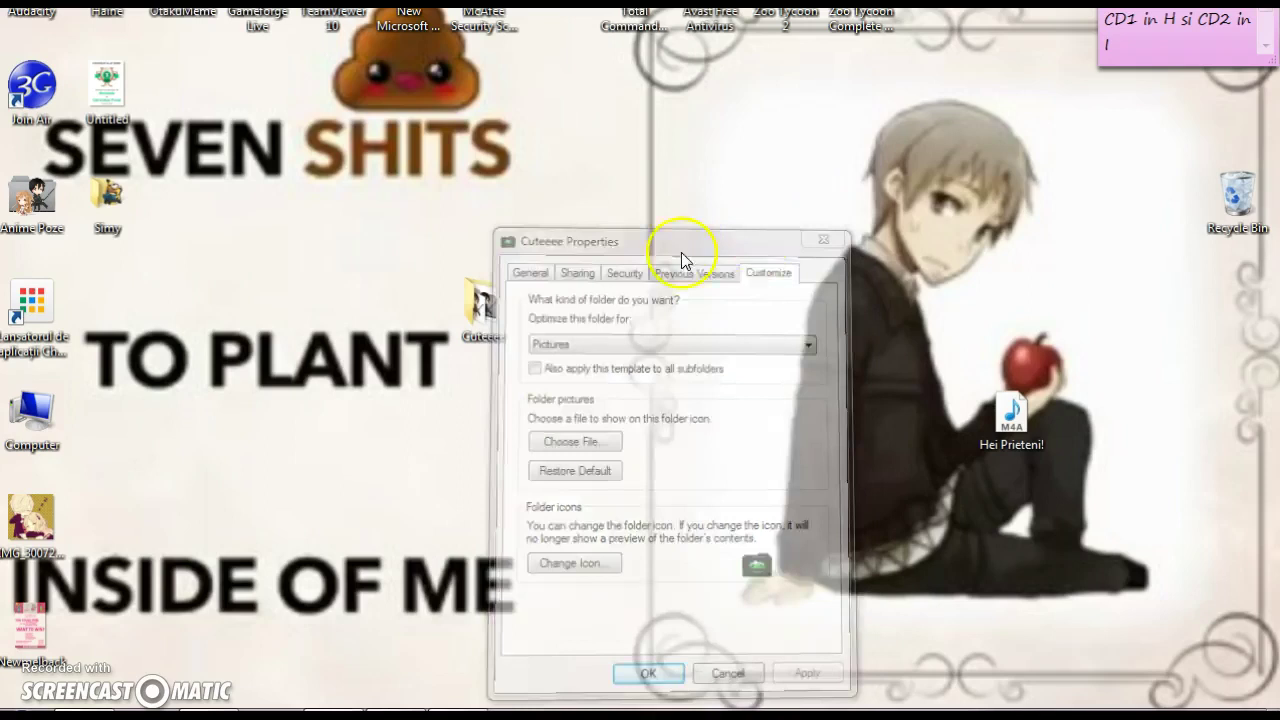
Move the Cuteeee folder to another spot on the desktop and refresh the desktop.
{"action": "left_click_drag", "start_coordinate": [478, 305], "coordinate": [335, 200]}
{"action": "right_click", "coordinate": [478, 165]}
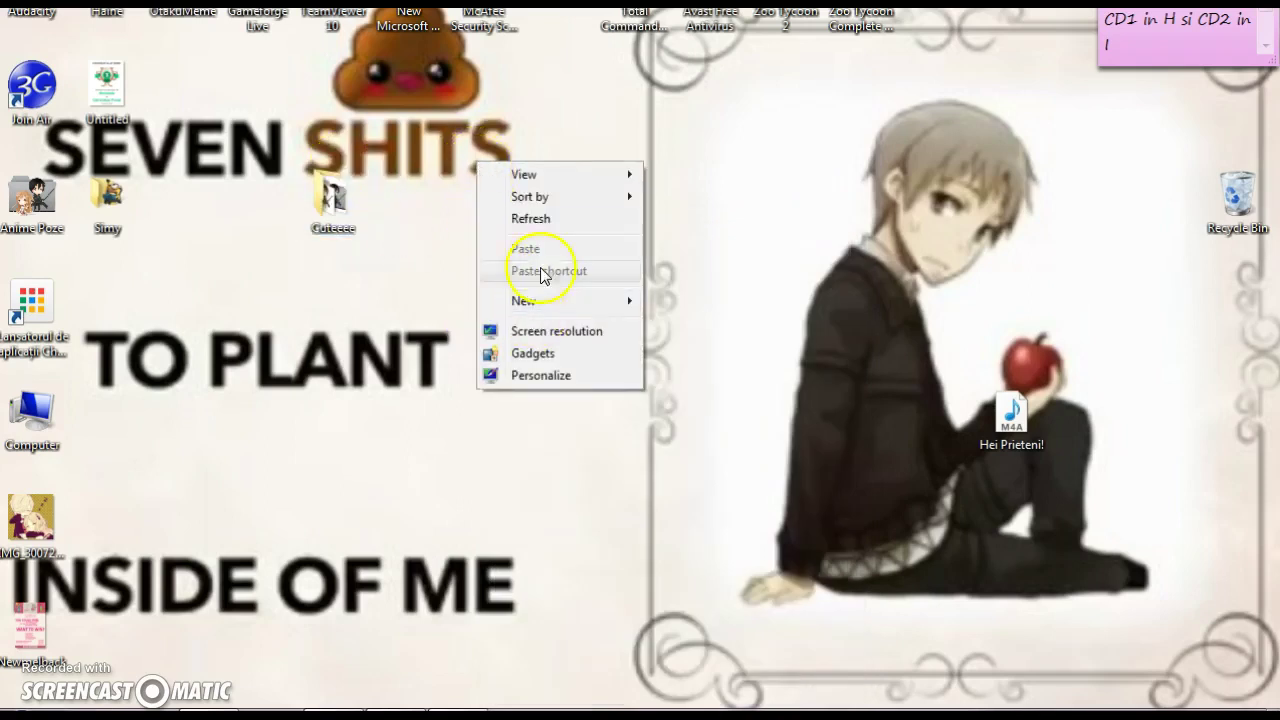
{"action": "left_click", "coordinate": [550, 218]}
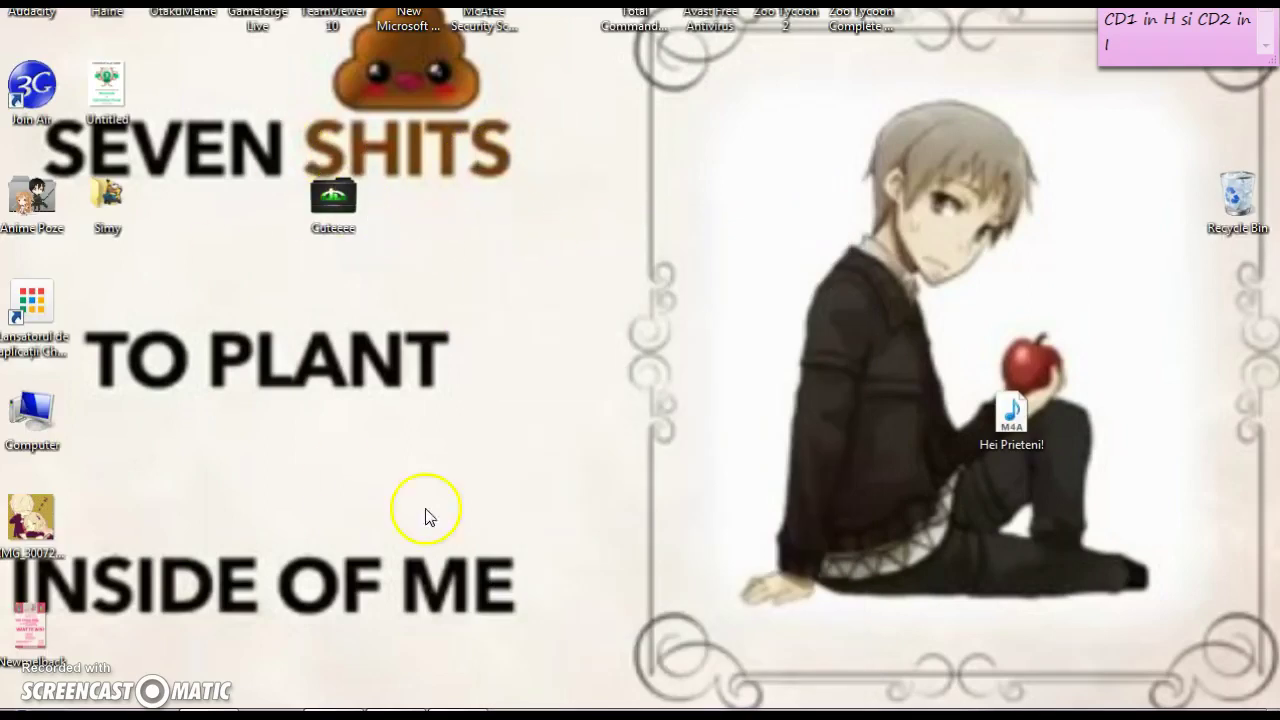
Place the Cuteeee folder among the other desktop icons, beside the Chrome app launcher shortcut.
{"action": "left_click_drag", "start_coordinate": [360, 197], "coordinate": [120, 257]}
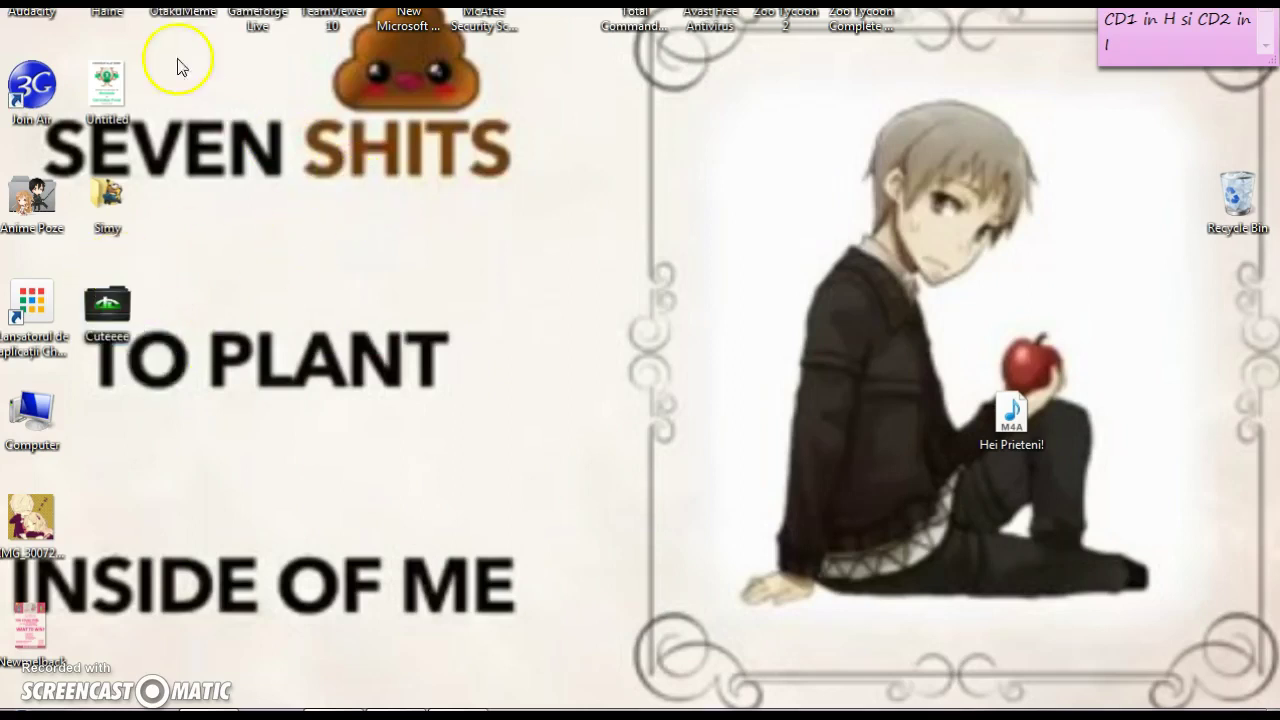
{"action": "left_click_drag", "start_coordinate": [183, 8], "coordinate": [398, 230]}
{"action": "mouse_move", "coordinate": [32, 200]}
{"action": "left_mouse_down"}
{"action": "mouse_move", "coordinate": [214, 200]}
{"action": "mouse_move", "coordinate": [45, 205]}
{"action": "left_mouse_up"}
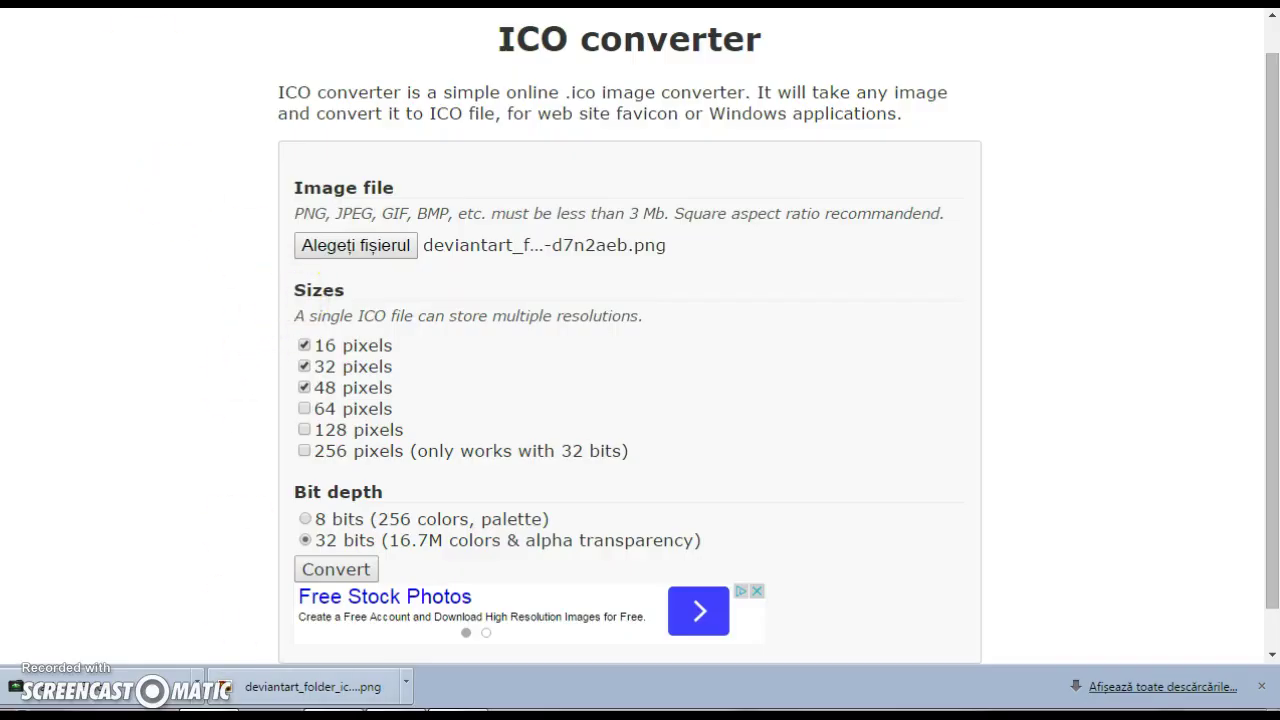
Switch back to the browser, search Google for "folder icon png", and open the image results.
{"action": "key", "text": "ctrl+Tab"}
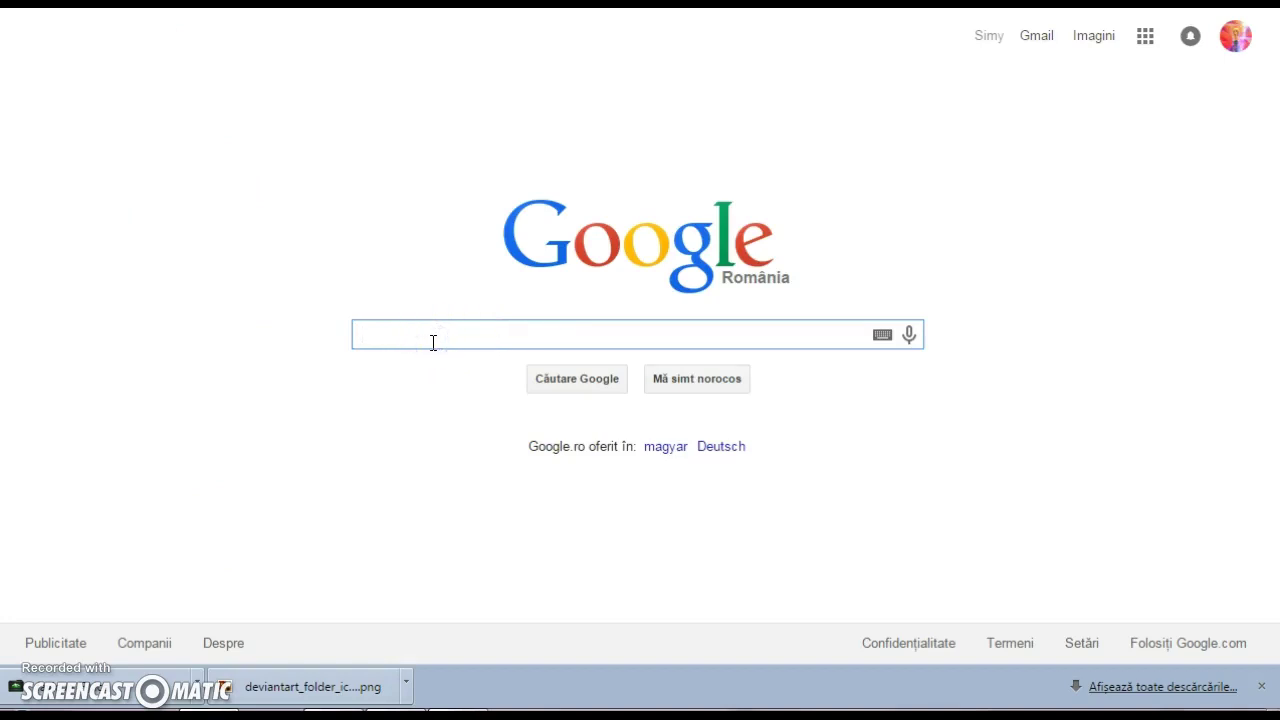
{"action": "type", "text": "folder"}
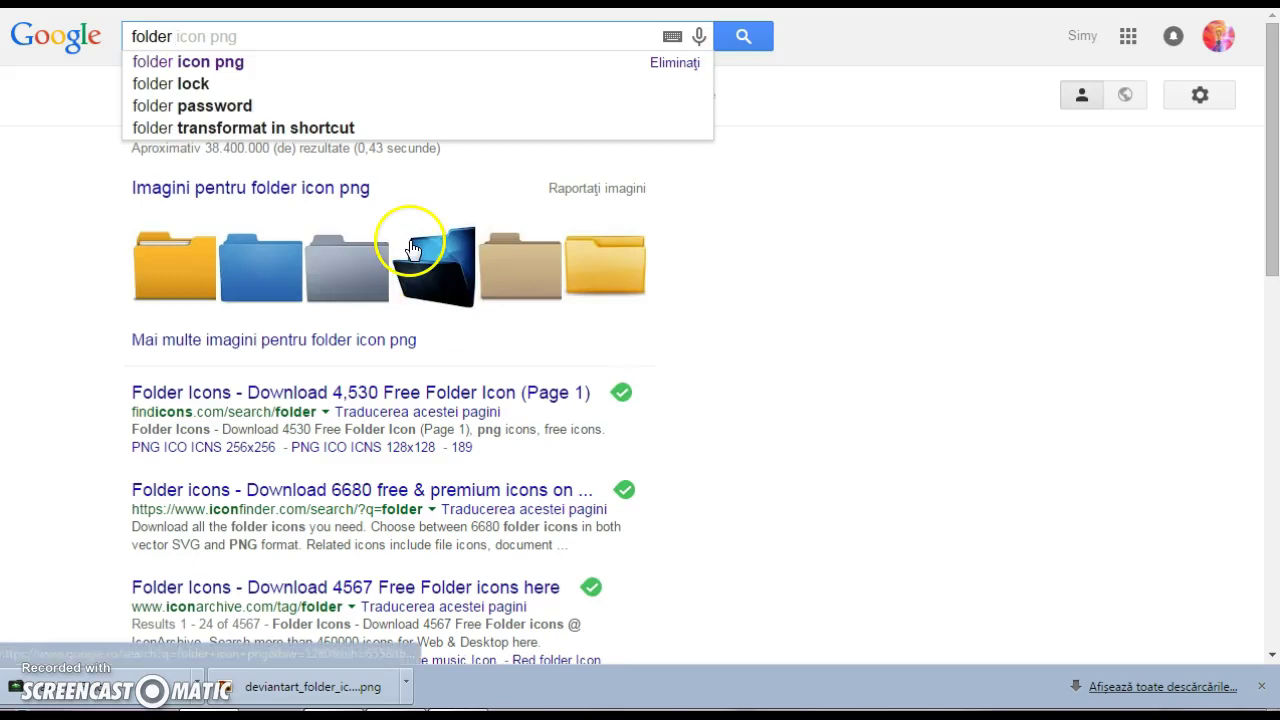
{"action": "left_click", "coordinate": [199, 70]}
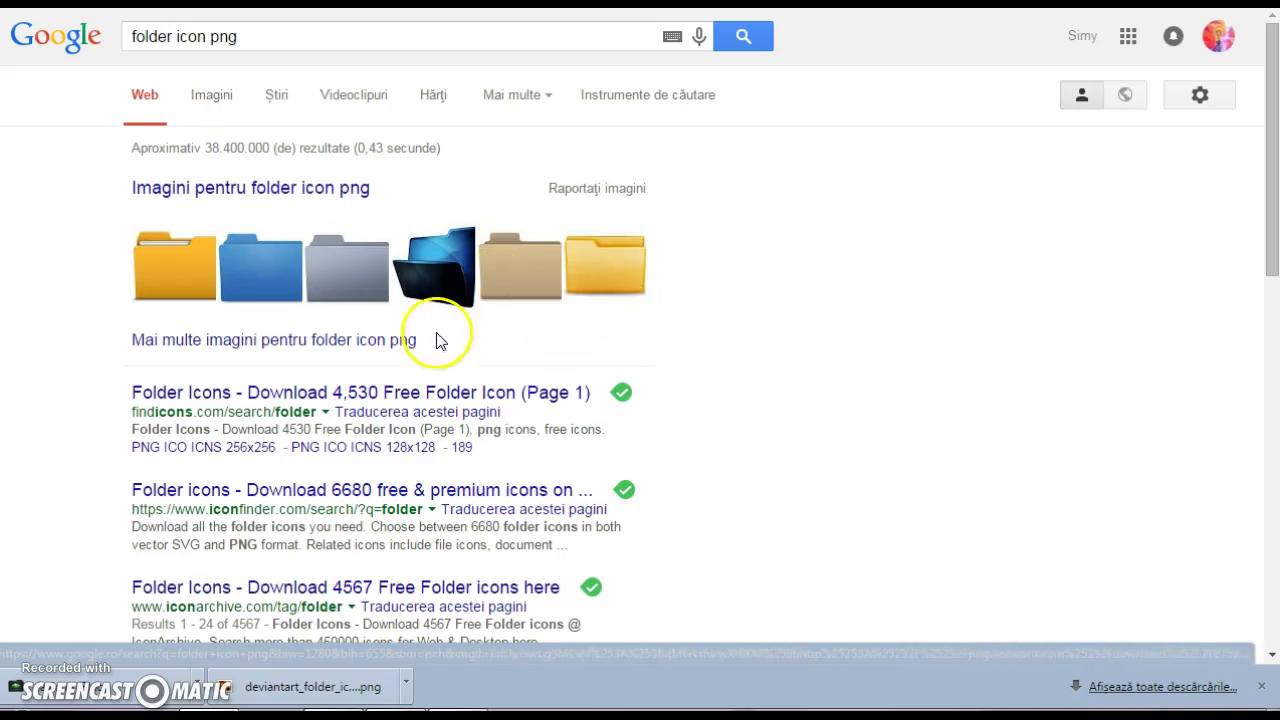
{"action": "left_click", "coordinate": [252, 186]}
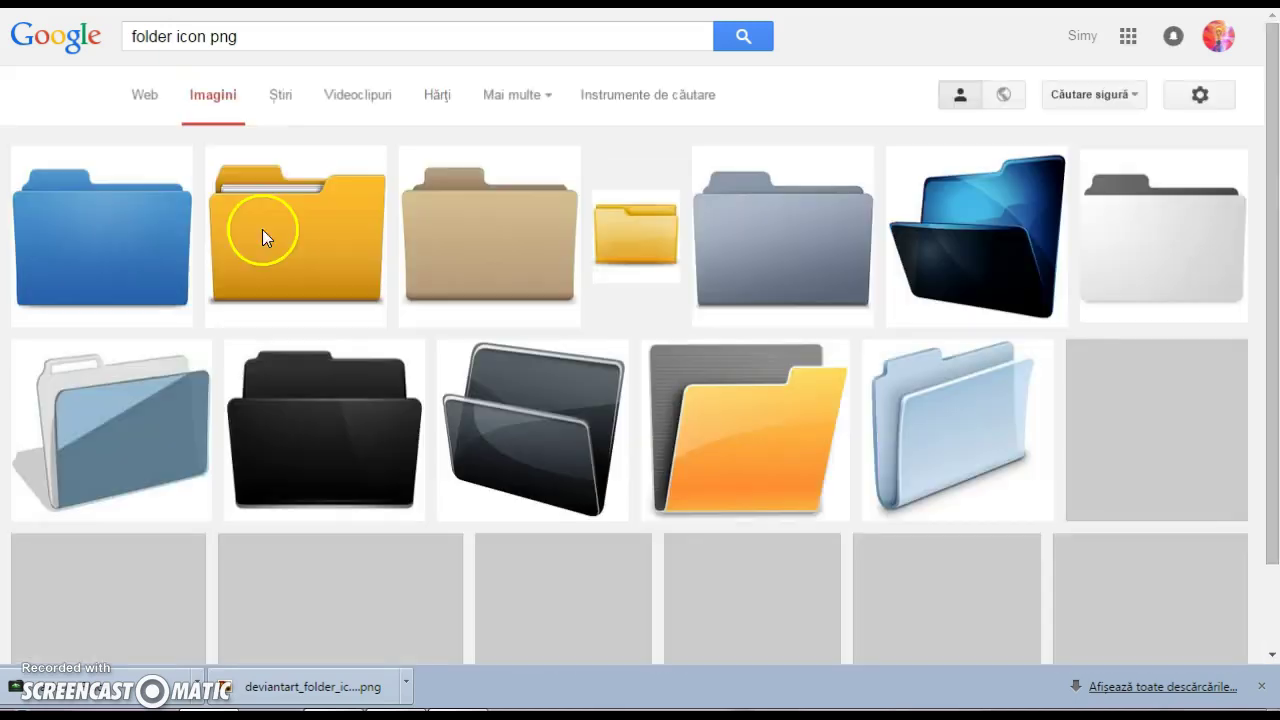
Browse the "folder icon png" image results for other folder icon designs.
{"action": "scroll", "coordinate": [494, 315], "scroll_direction": "down", "scroll_amount": 1}
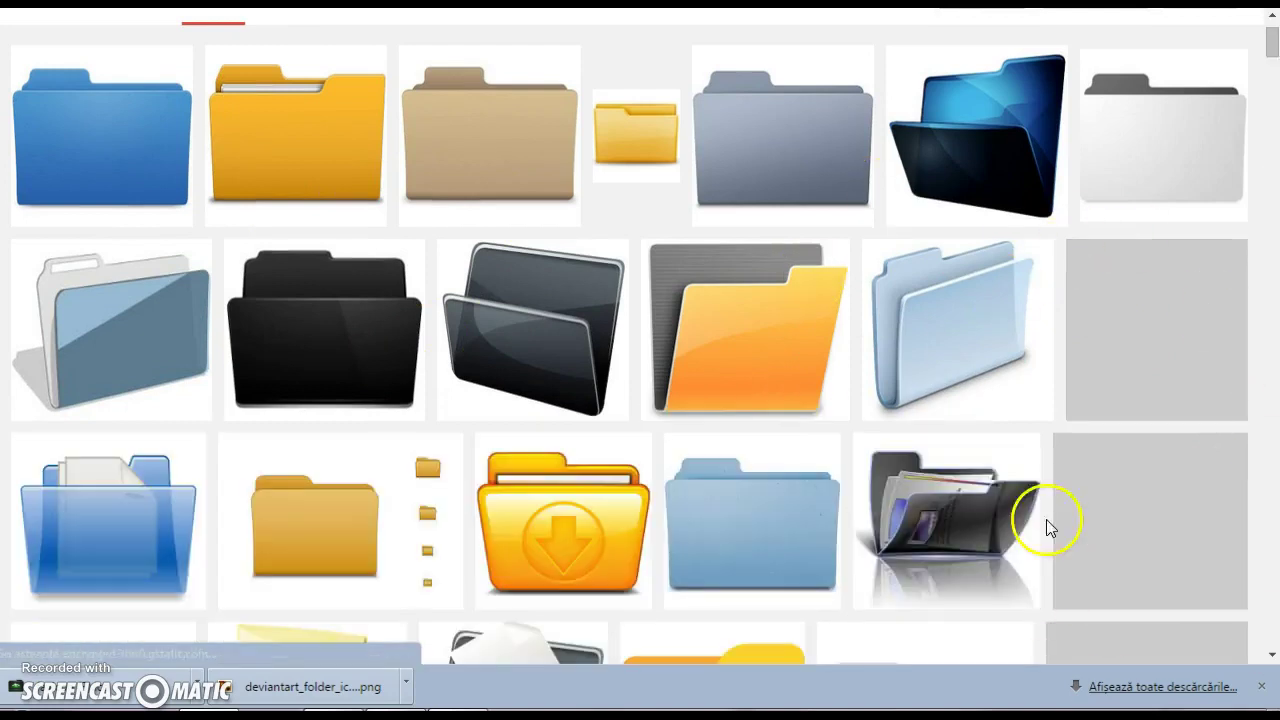
{"action": "scroll", "coordinate": [448, 355], "scroll_direction": "down", "scroll_amount": 2}
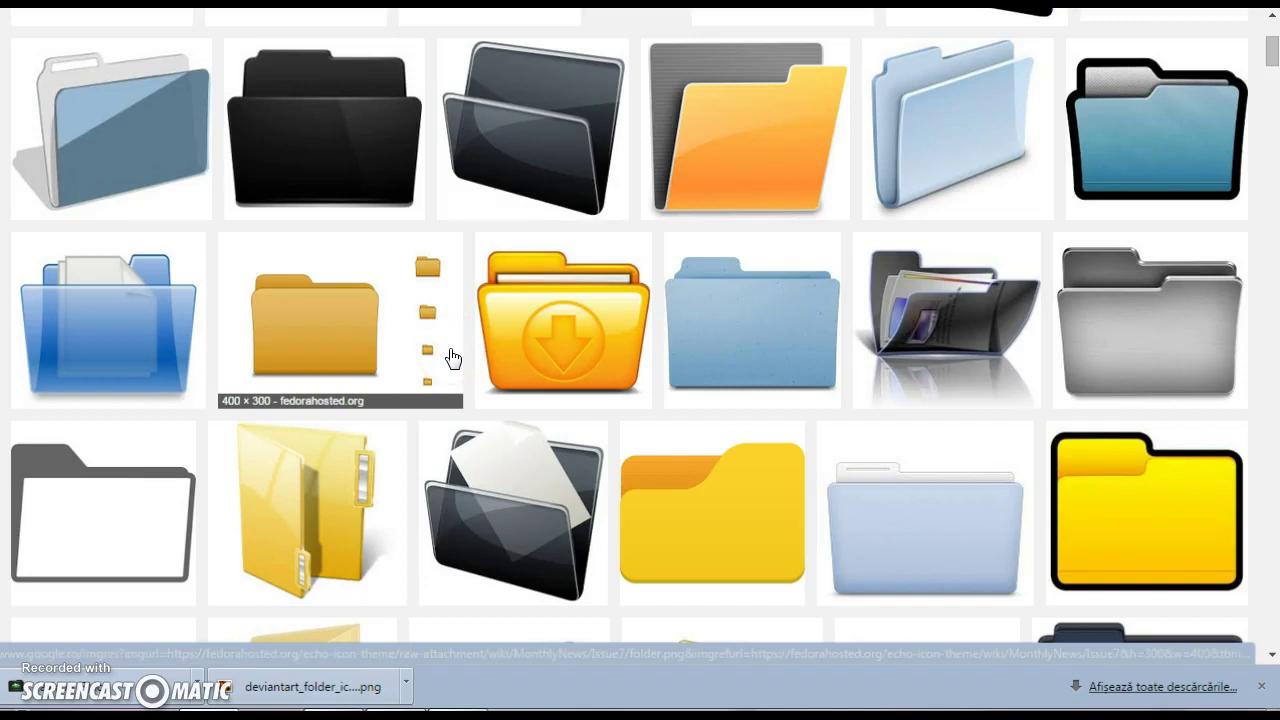
{"action": "scroll", "coordinate": [452, 357], "scroll_direction": "down", "scroll_amount": 3}
{"action": "scroll", "coordinate": [452, 357], "scroll_direction": "down", "scroll_amount": 2}
{"action": "scroll", "coordinate": [452, 357], "scroll_direction": "up", "scroll_amount": 2}
{"action": "scroll", "coordinate": [452, 357], "scroll_direction": "down", "scroll_amount": 2}
{"action": "scroll", "coordinate": [452, 357], "scroll_direction": "down", "scroll_amount": 3}
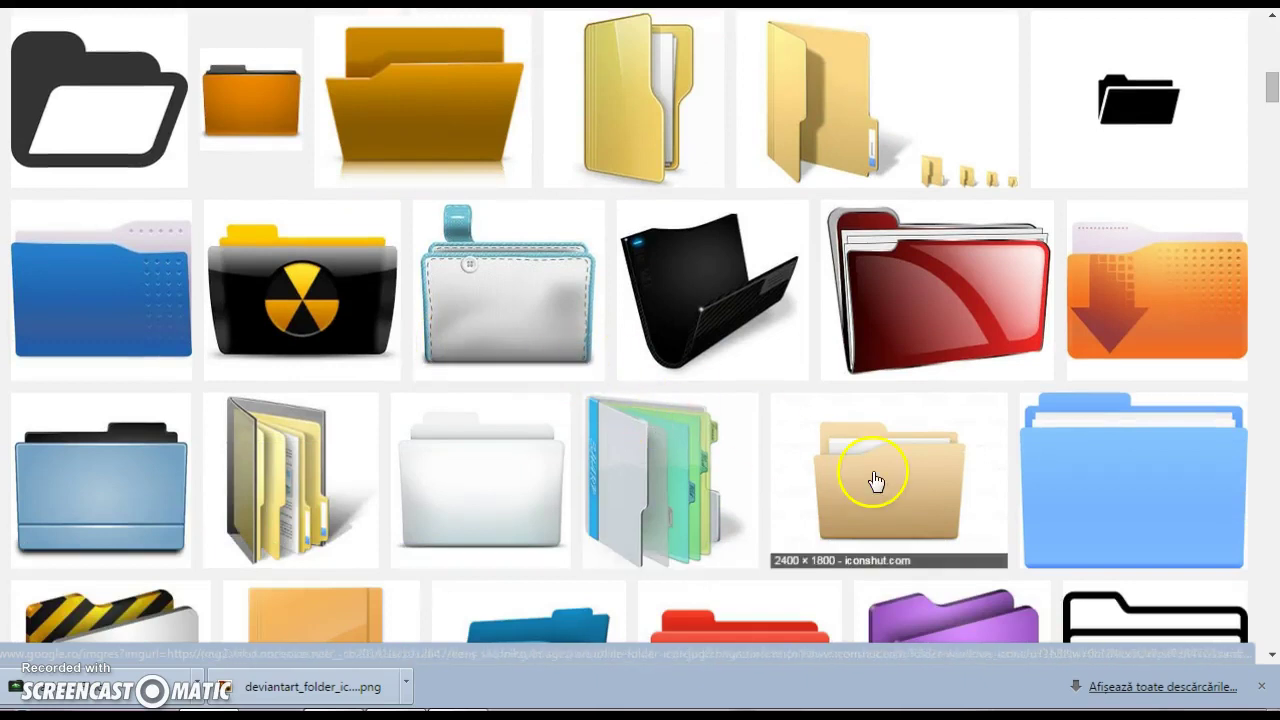
{"action": "scroll", "coordinate": [793, 494], "scroll_direction": "down", "scroll_amount": 1}
{"action": "scroll", "coordinate": [793, 494], "scroll_direction": "down", "scroll_amount": 1}
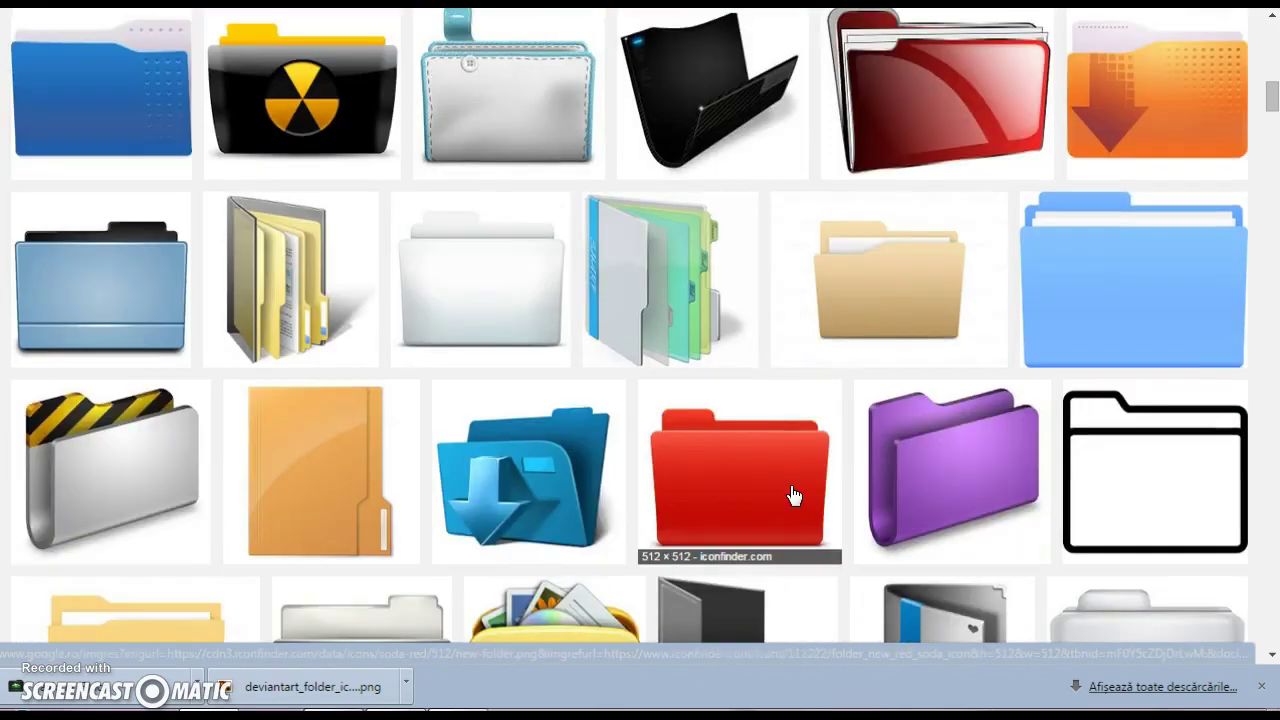
{"action": "scroll", "coordinate": [793, 496], "scroll_direction": "down", "scroll_amount": 1}
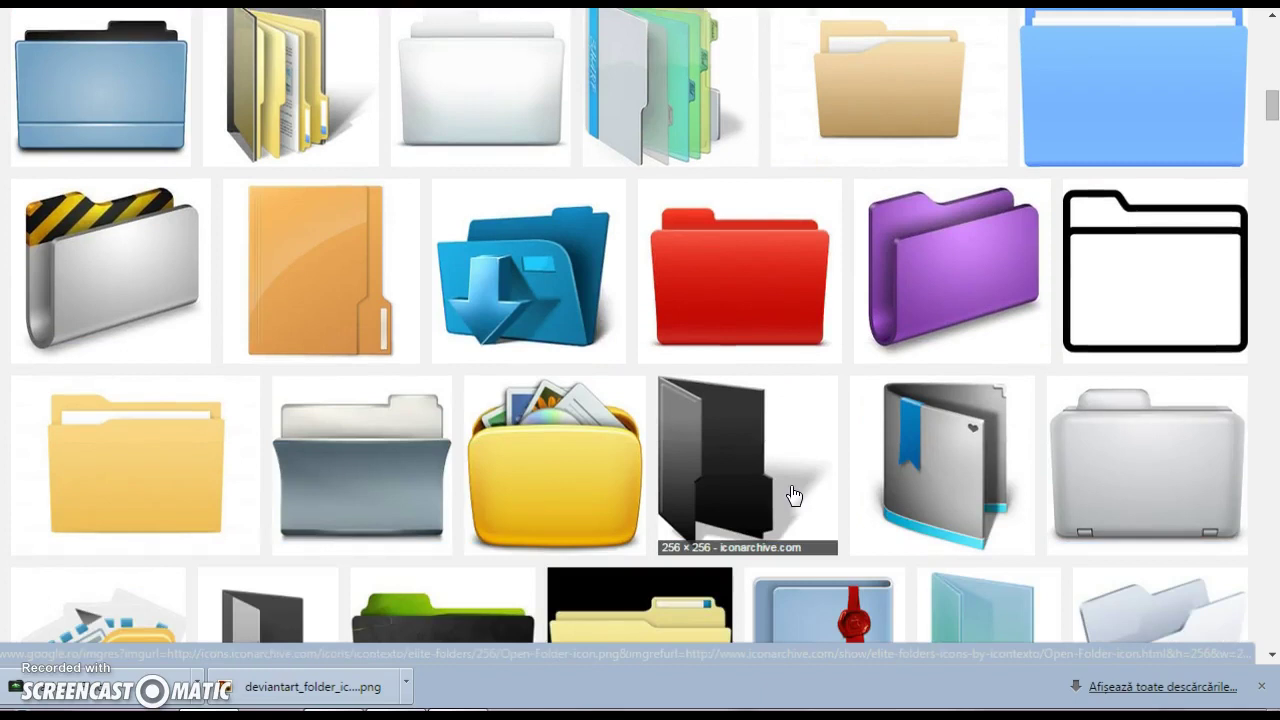
Download the full-size 512 × 512 "Favorites Folder Icon" PNG from softicons.com and close its preview.
{"action": "left_click", "coordinate": [946, 494]}
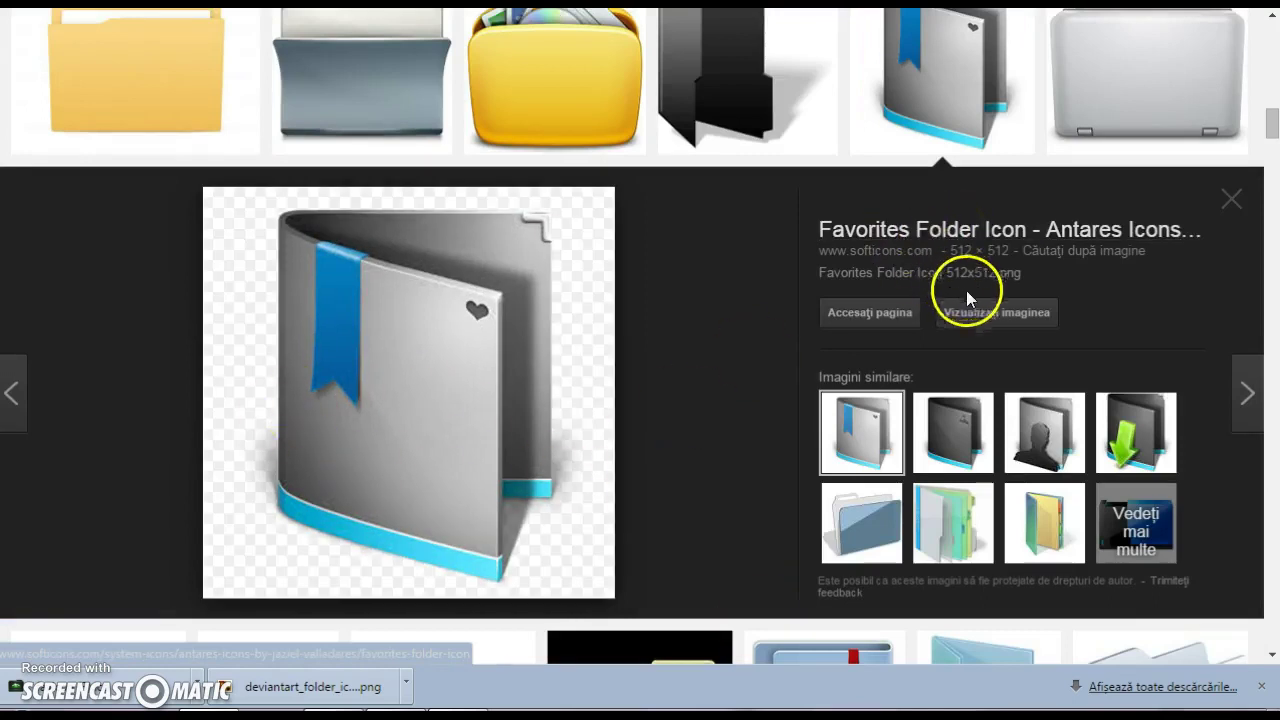
{"action": "left_click", "coordinate": [996, 313]}
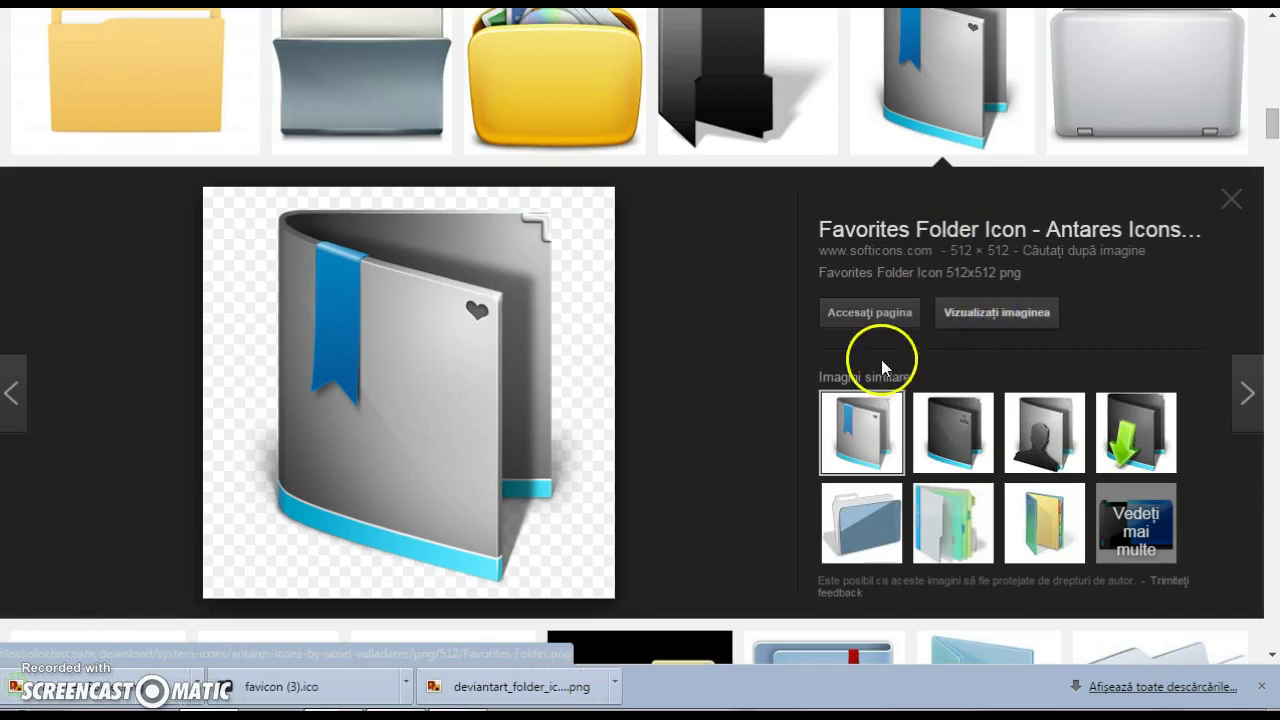
{"action": "left_click", "coordinate": [1229, 205]}
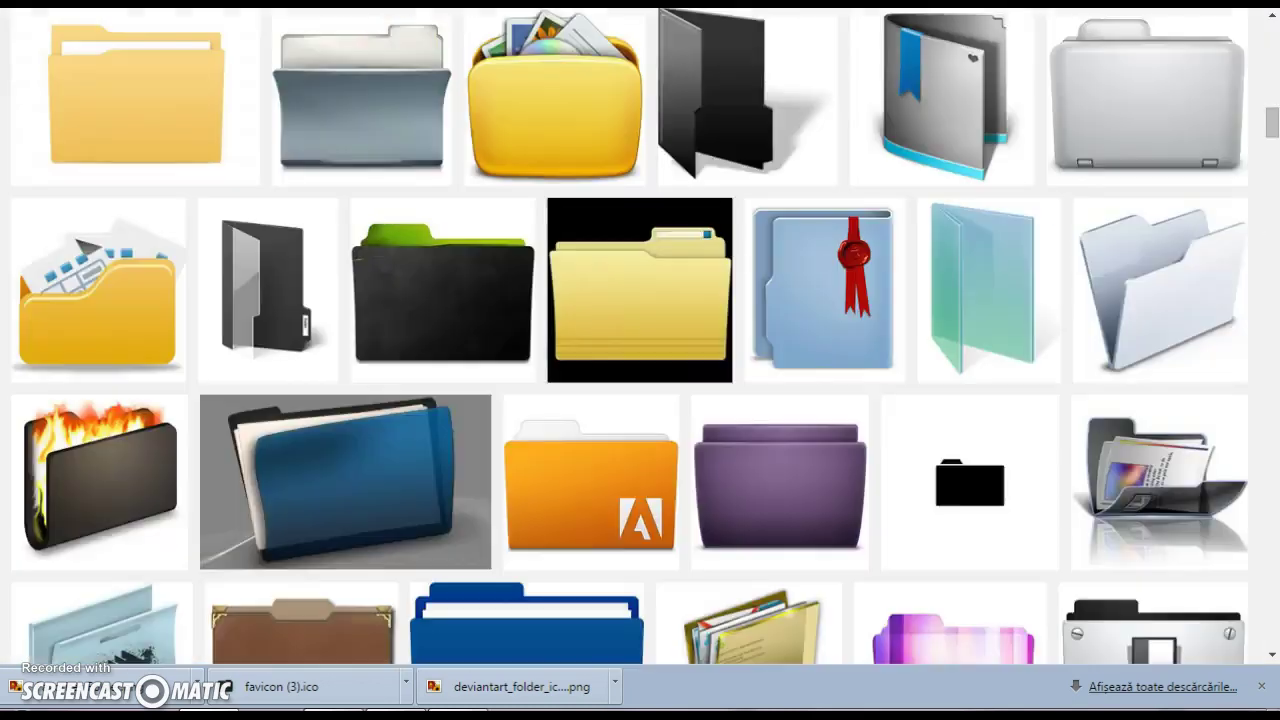
Search Google Images for "cat png" and look over the first results.
{"action": "scroll", "coordinate": [280, 126], "scroll_direction": "up", "scroll_amount": 10}
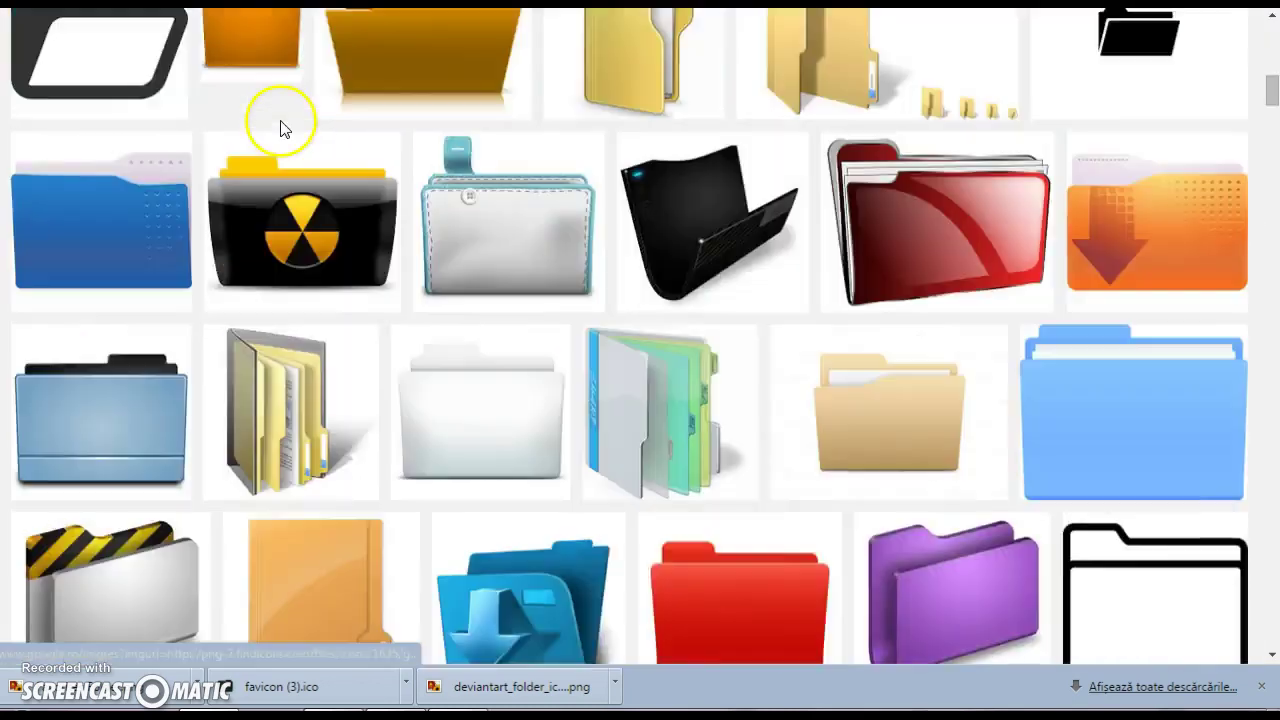
{"action": "left_click_drag", "start_coordinate": [206, 42], "coordinate": [95, 55]}
{"action": "key", "text": "BackSpace"}
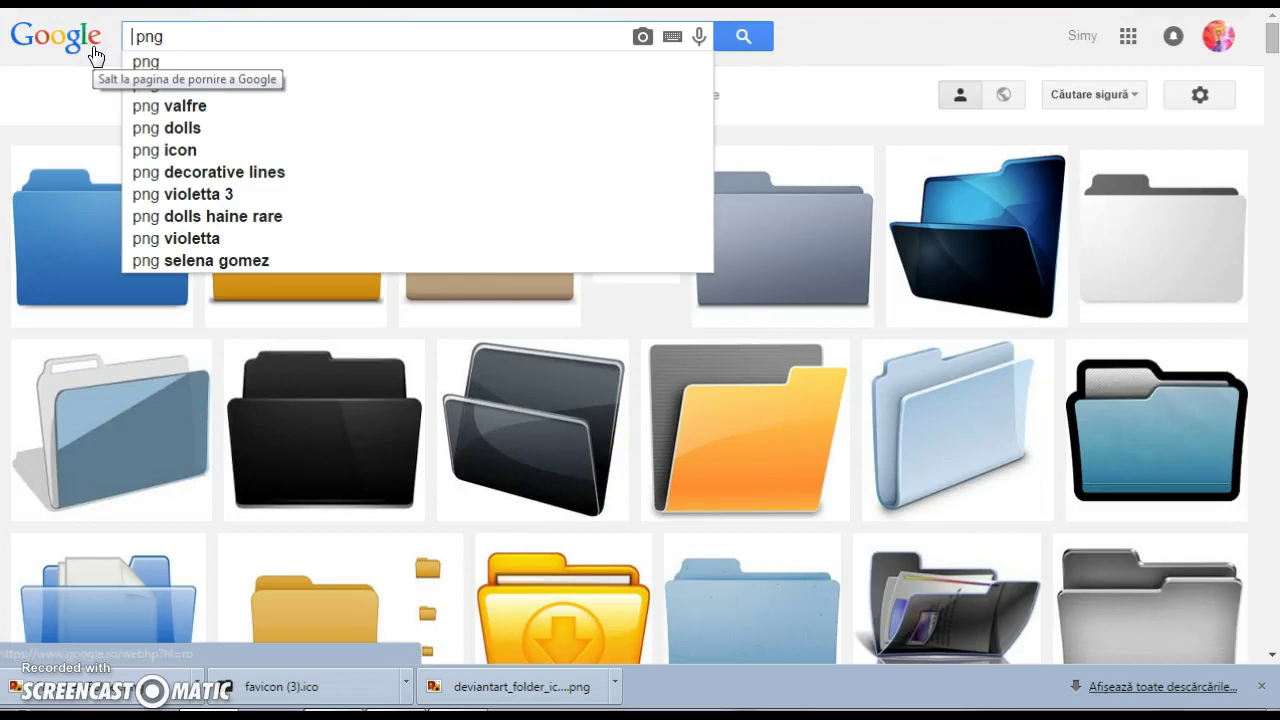
{"action": "type", "text": "cat"}
{"action": "key", "text": "Return"}
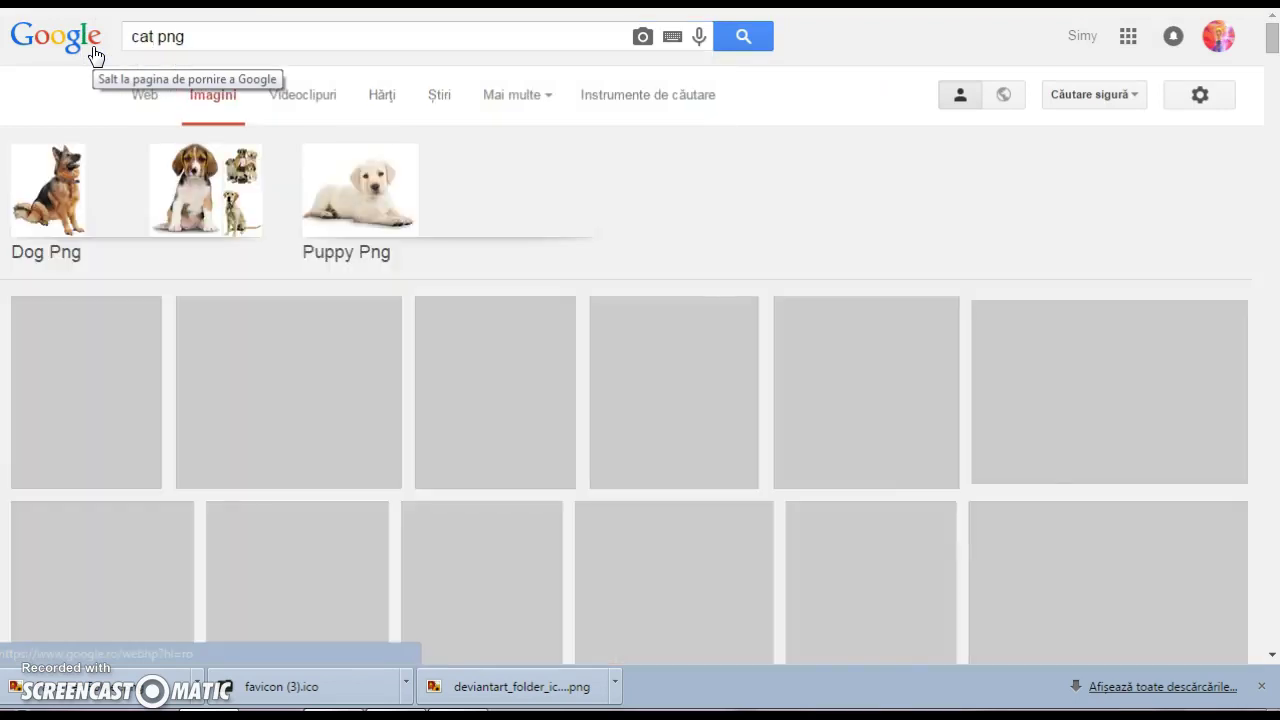
{"action": "scroll", "coordinate": [640, 266], "scroll_direction": "down", "scroll_amount": 1}
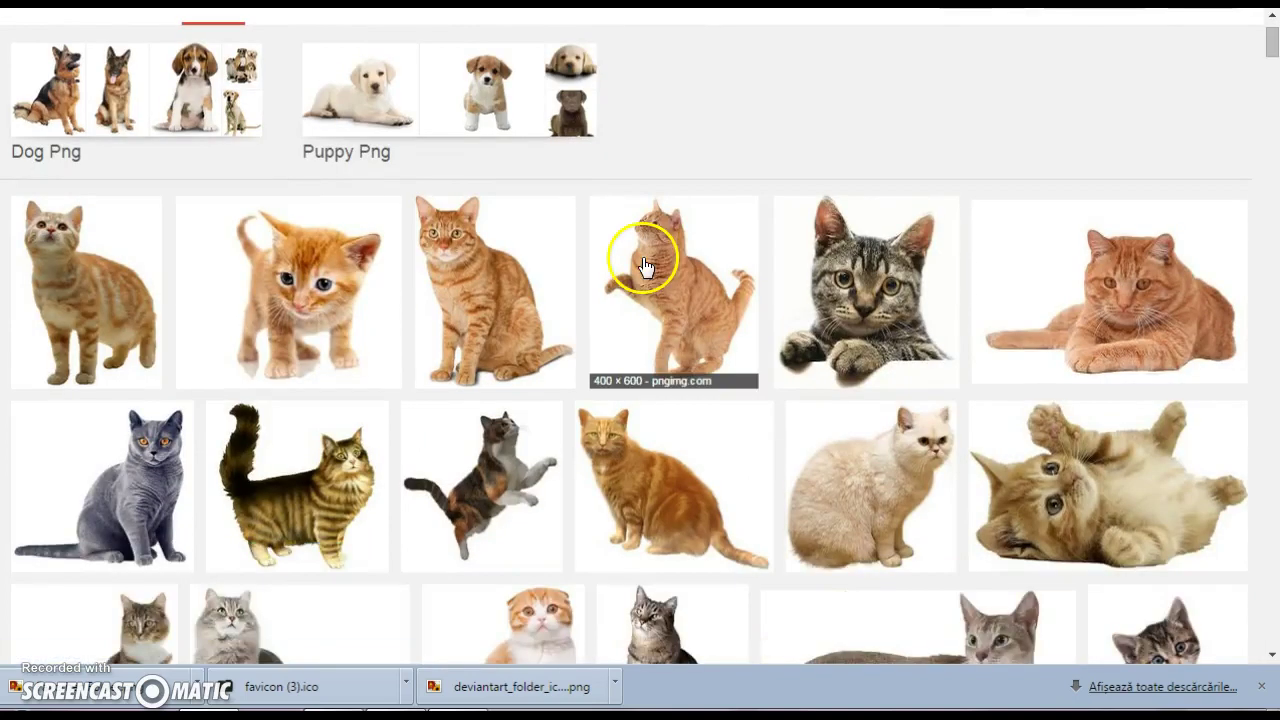
Replace the image search with "kawaii png" and run it.
{"action": "scroll", "coordinate": [645, 266], "scroll_direction": "up", "scroll_amount": 1}
{"action": "left_click", "coordinate": [146, 38]}
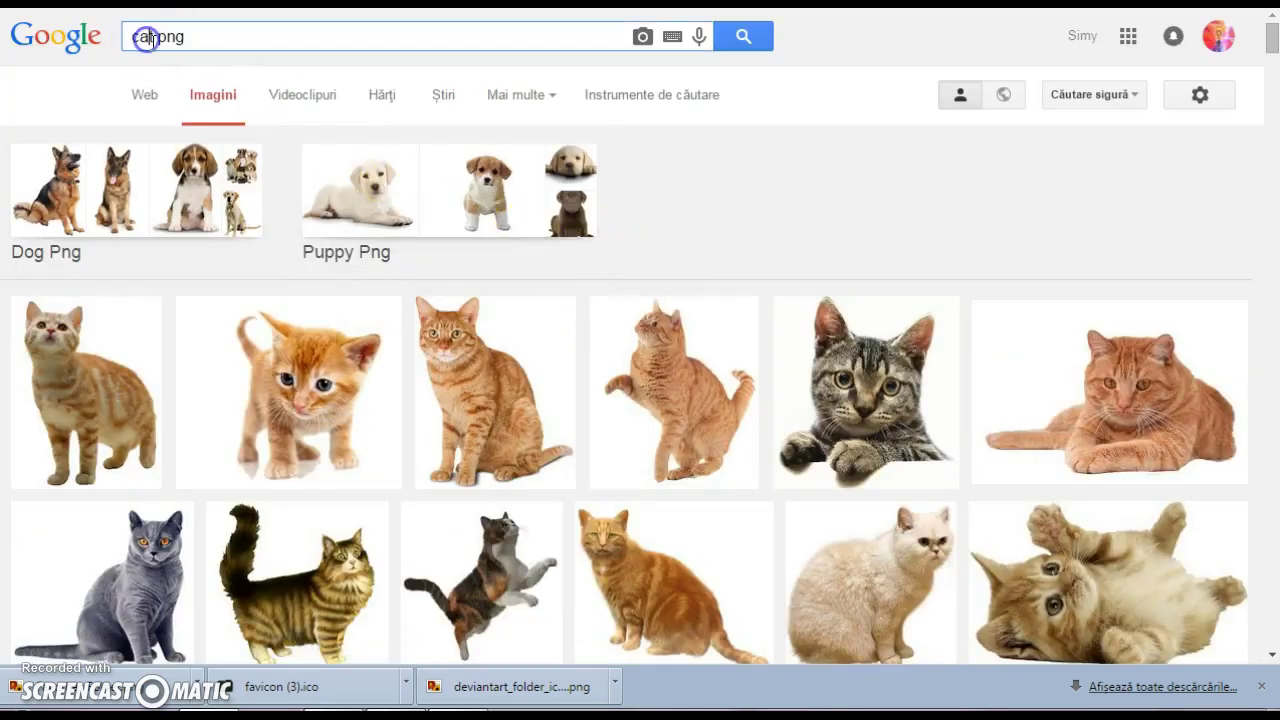
{"action": "double_click", "coordinate": [146, 38]}
{"action": "type", "text": "t"}
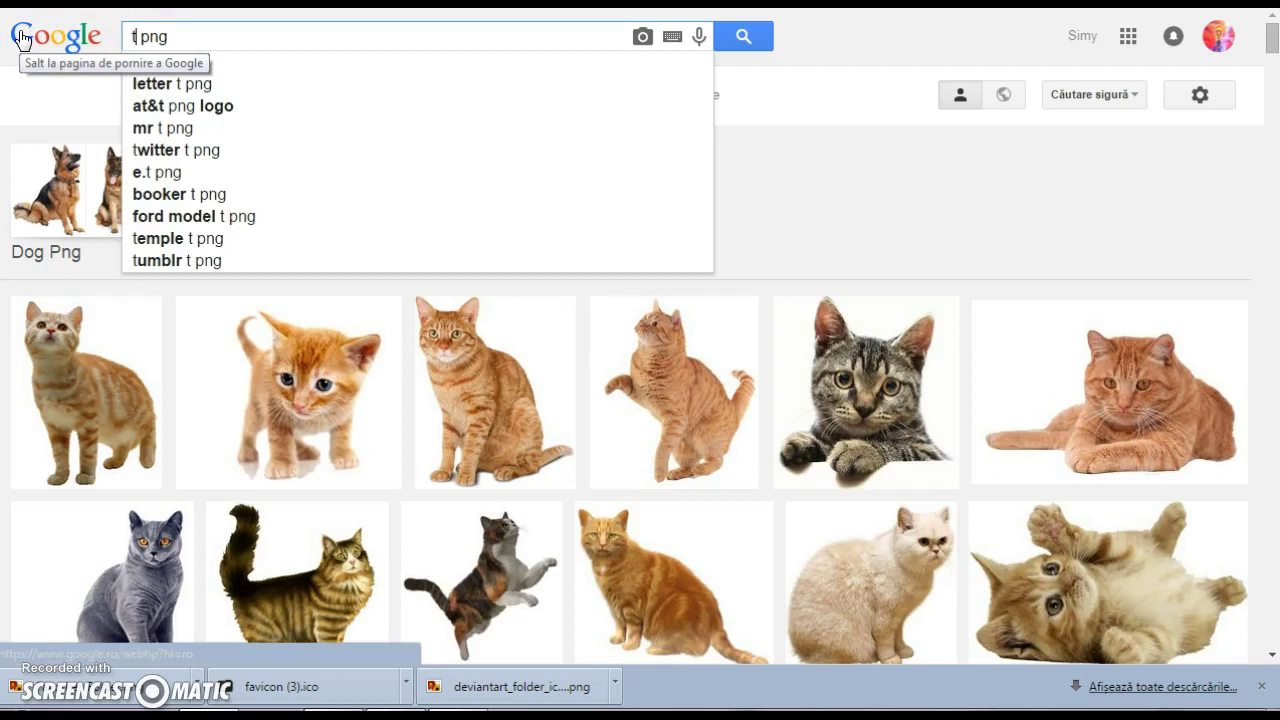
{"action": "key", "text": "BackSpace"}
{"action": "type", "text": "kawaii"}
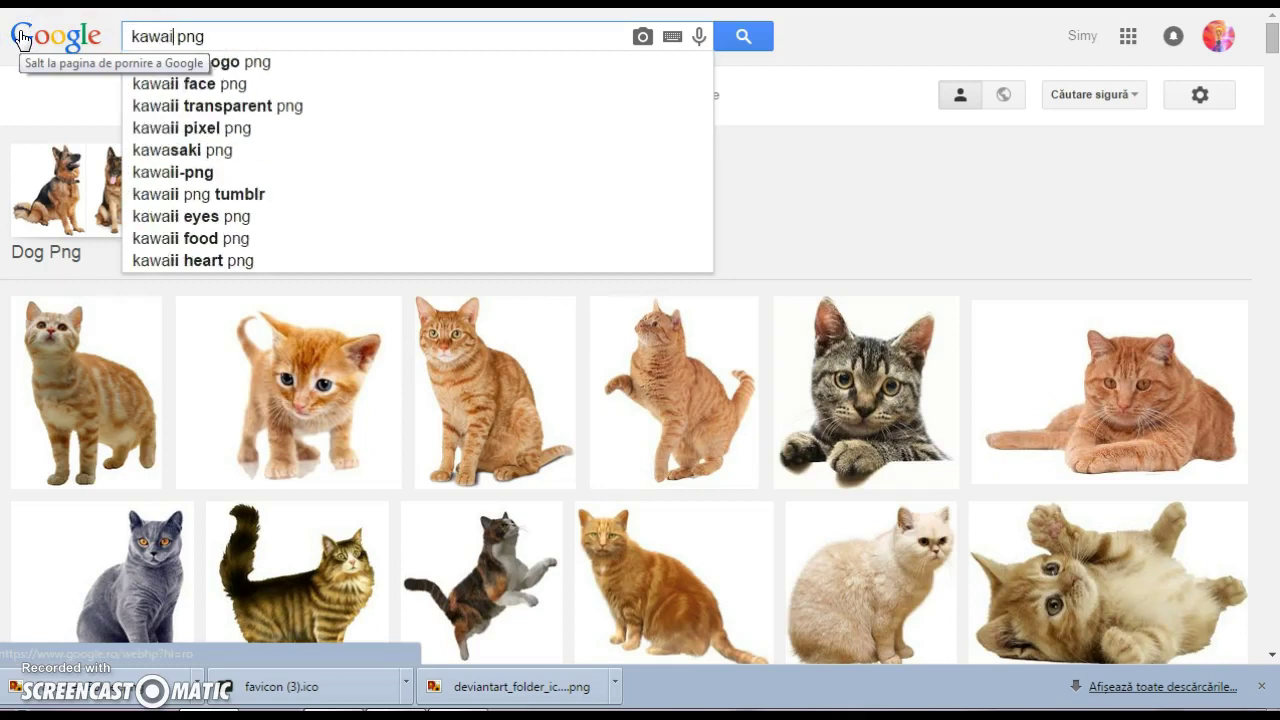
{"action": "key", "text": "Return"}
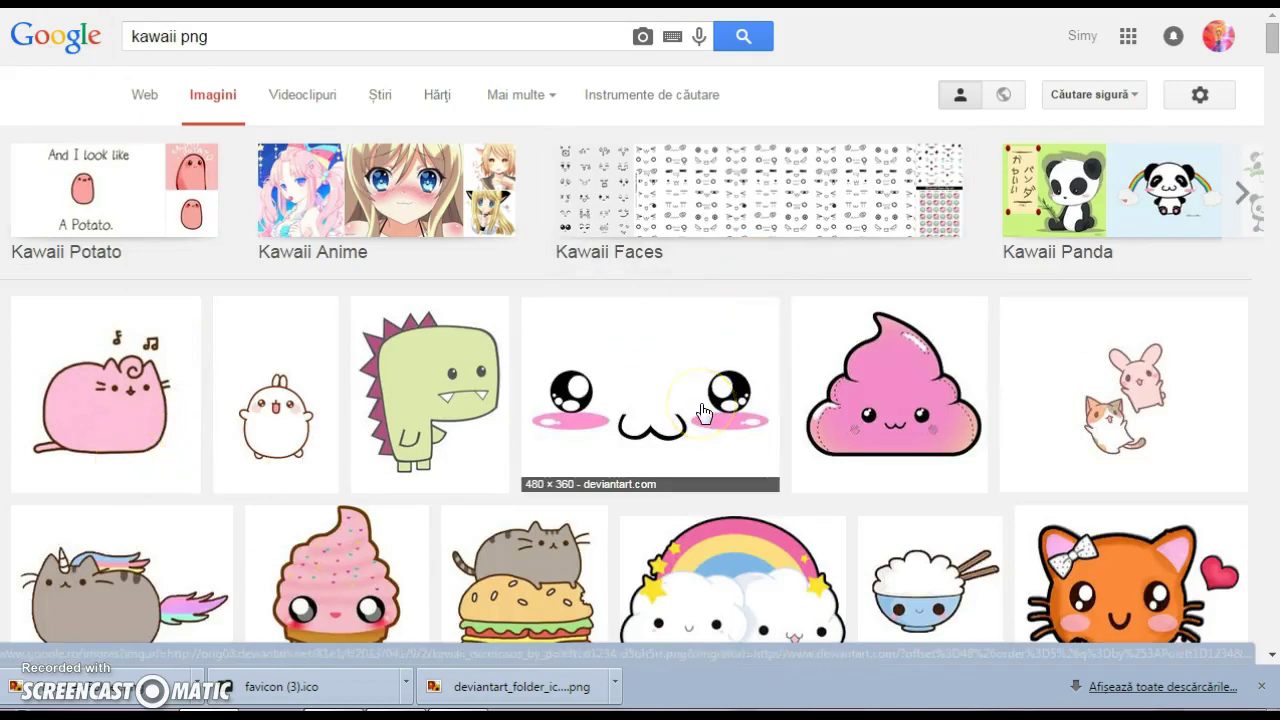
Browse the kawaii results and preview the 800 × 600 pink bunny and cat image from people.ucsc.edu.
{"action": "scroll", "coordinate": [703, 413], "scroll_direction": "down", "scroll_amount": 6}
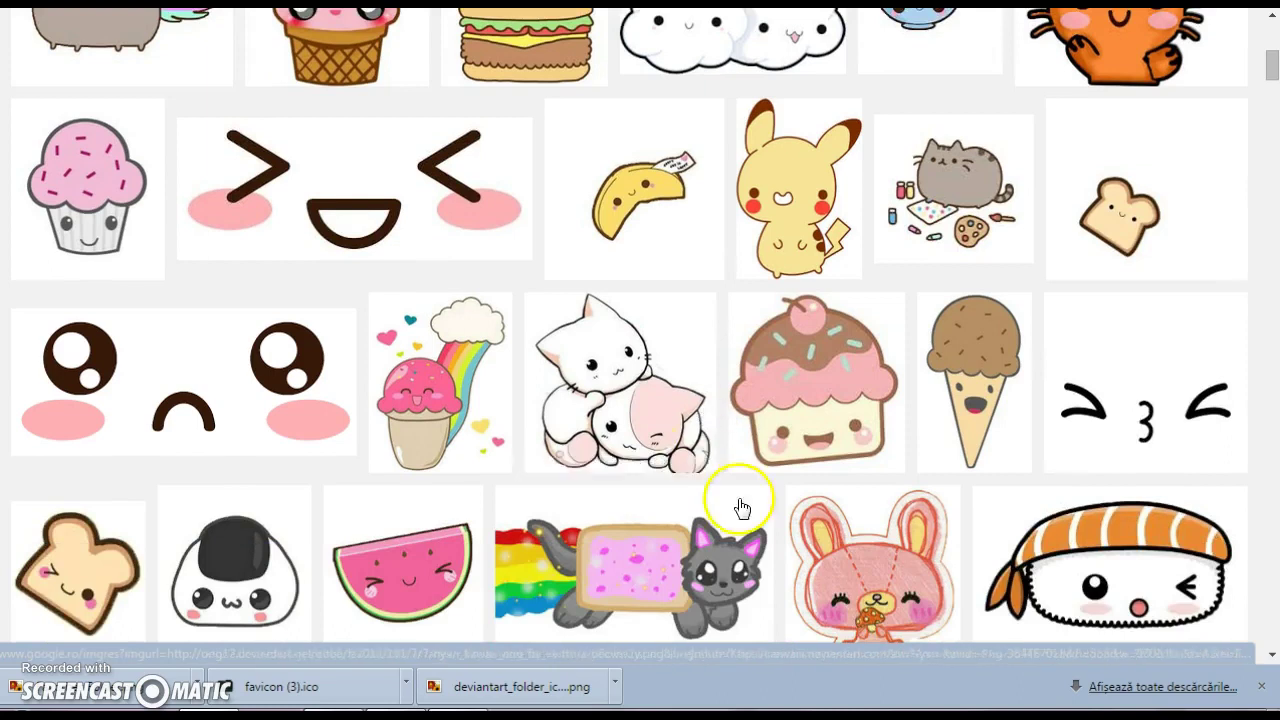
{"action": "scroll", "coordinate": [700, 457], "scroll_direction": "up", "scroll_amount": 3}
{"action": "scroll", "coordinate": [700, 457], "scroll_direction": "down", "scroll_amount": 4}
{"action": "scroll", "coordinate": [703, 455], "scroll_direction": "up", "scroll_amount": 3}
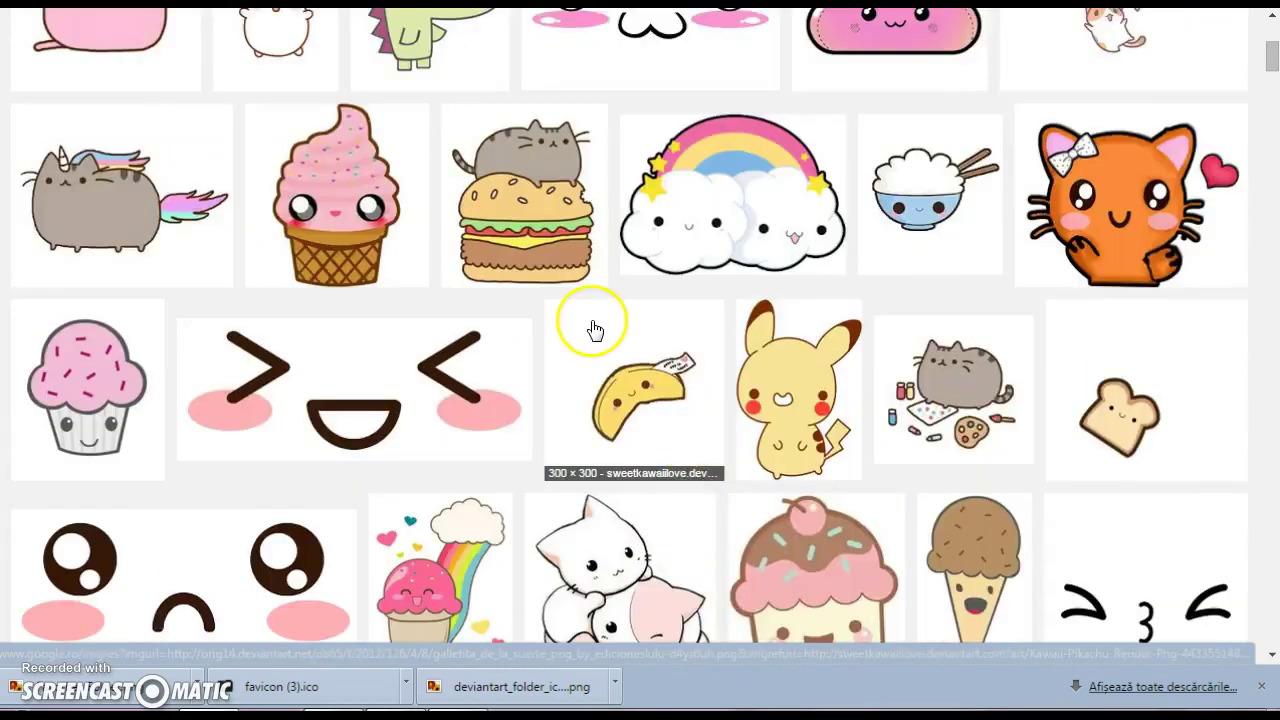
{"action": "scroll", "coordinate": [591, 329], "scroll_direction": "up", "scroll_amount": 3}
{"action": "scroll", "coordinate": [593, 329], "scroll_direction": "down", "scroll_amount": 2}
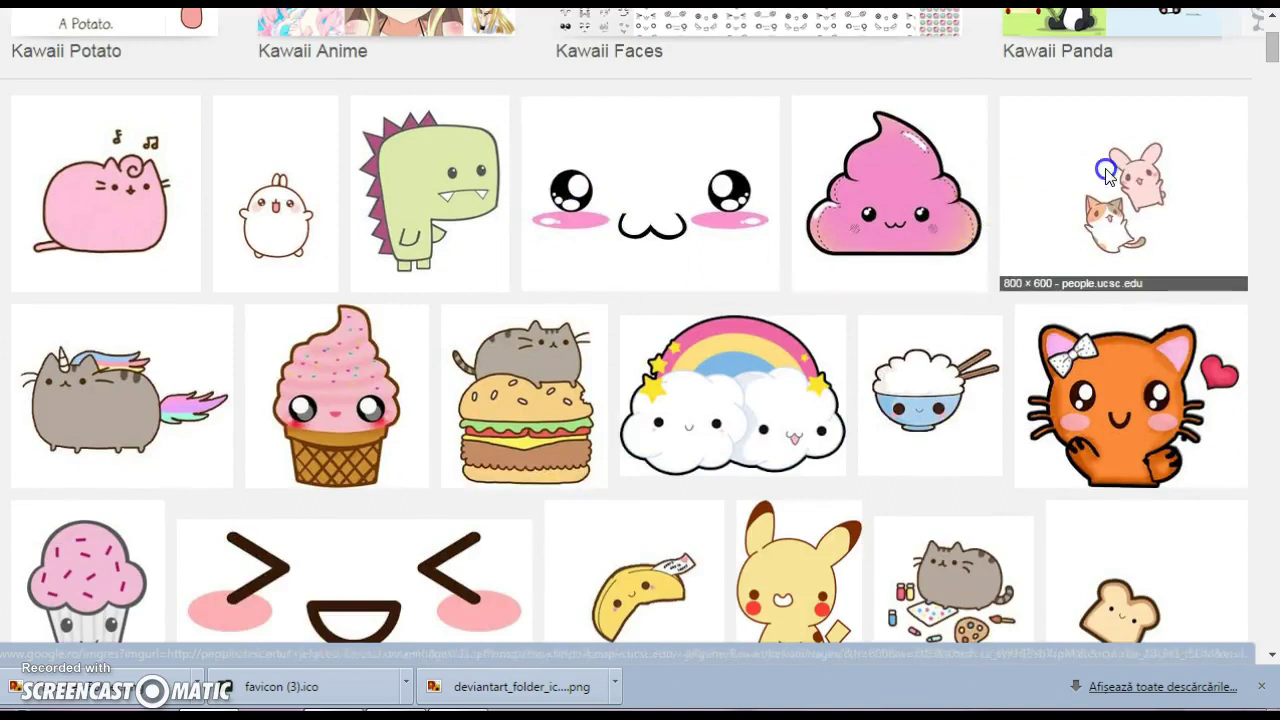
{"action": "left_click", "coordinate": [1062, 185]}
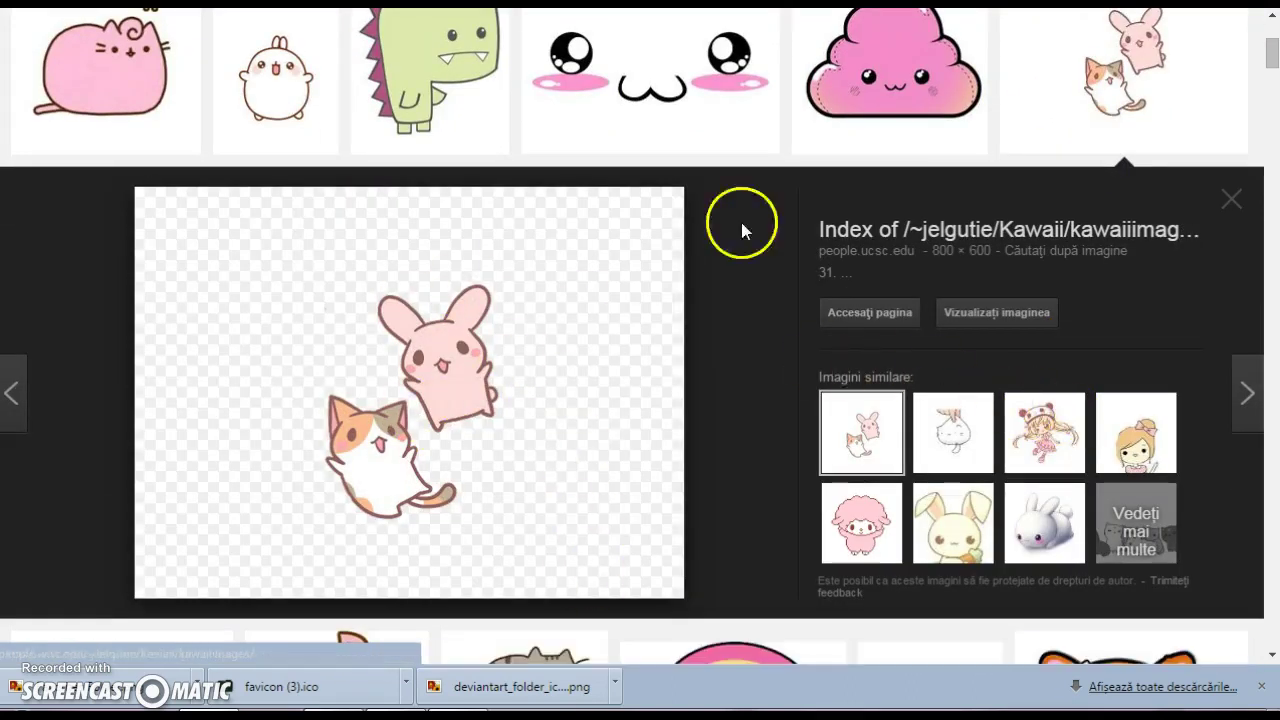
{"action": "left_click", "coordinate": [958, 436]}
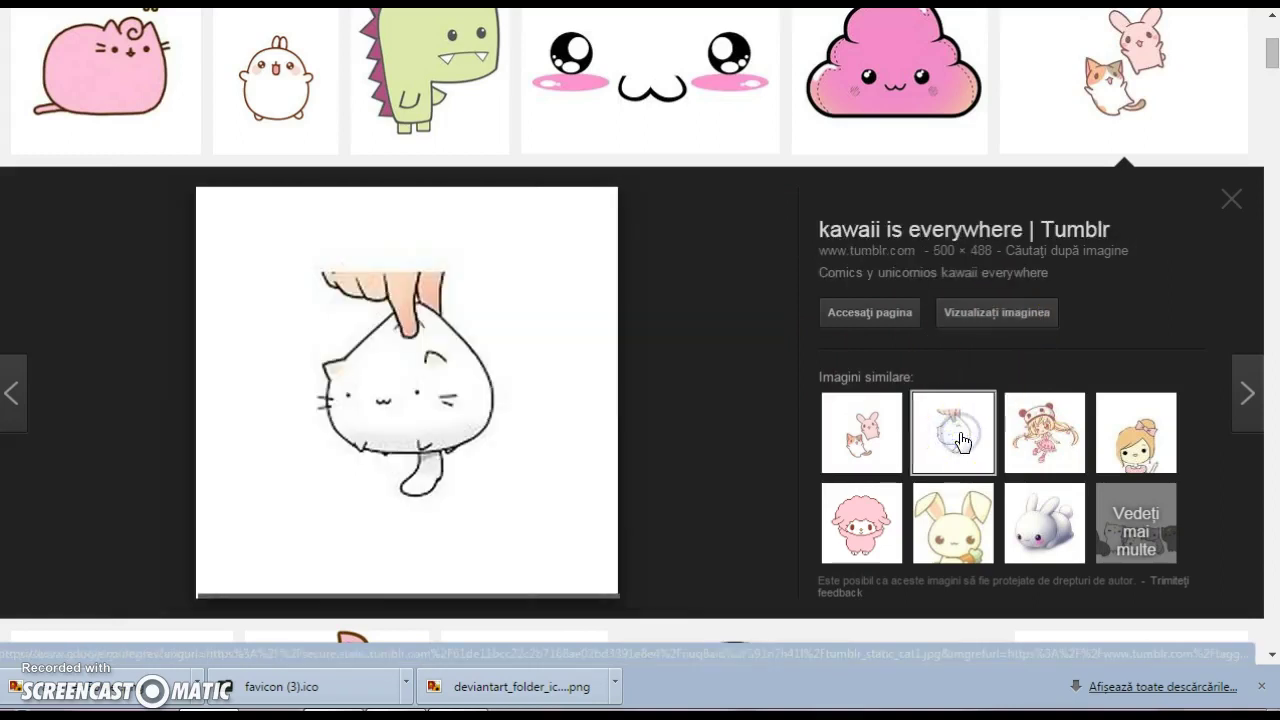
{"action": "left_click", "coordinate": [866, 426]}
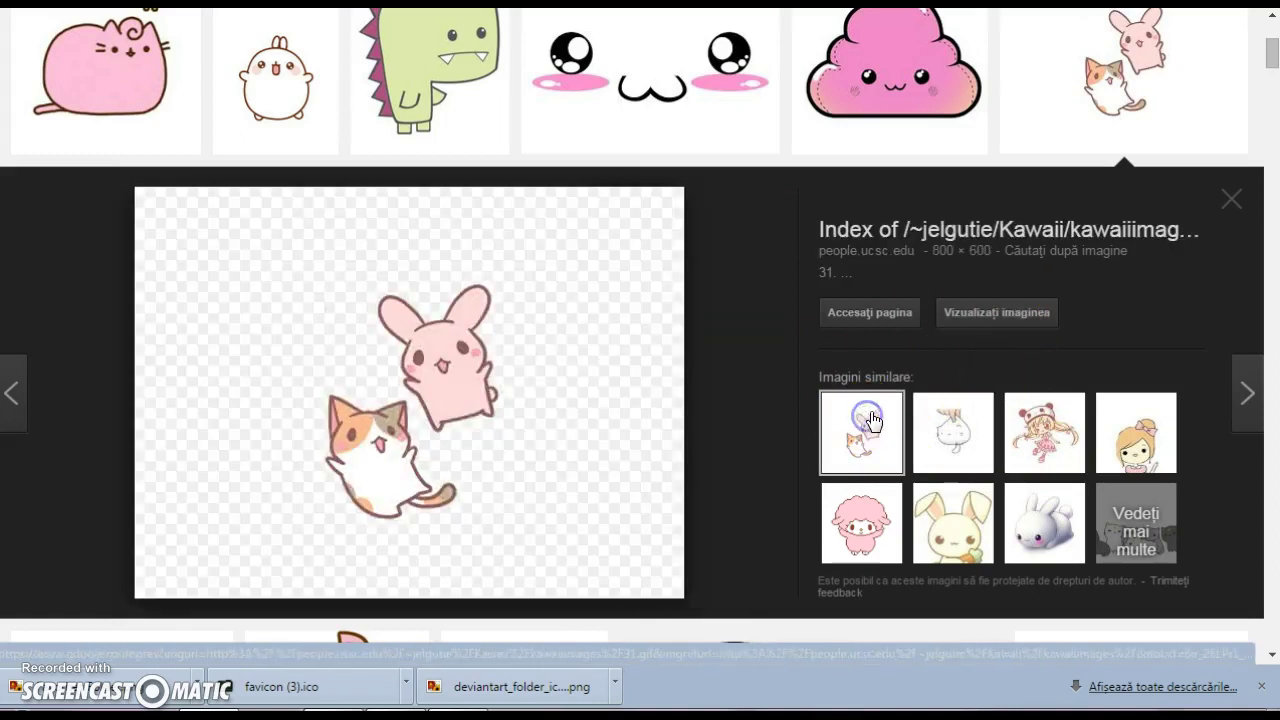
Open the bunny and cat image at full size and save it as GIF file 31 in Downloads.
{"action": "left_click", "coordinate": [988, 313]}
{"action": "right_click", "coordinate": [470, 340]}
{"action": "left_click", "coordinate": [552, 368]}
{"action": "right_click", "coordinate": [457, 317]}
{"action": "left_click", "coordinate": [486, 328]}
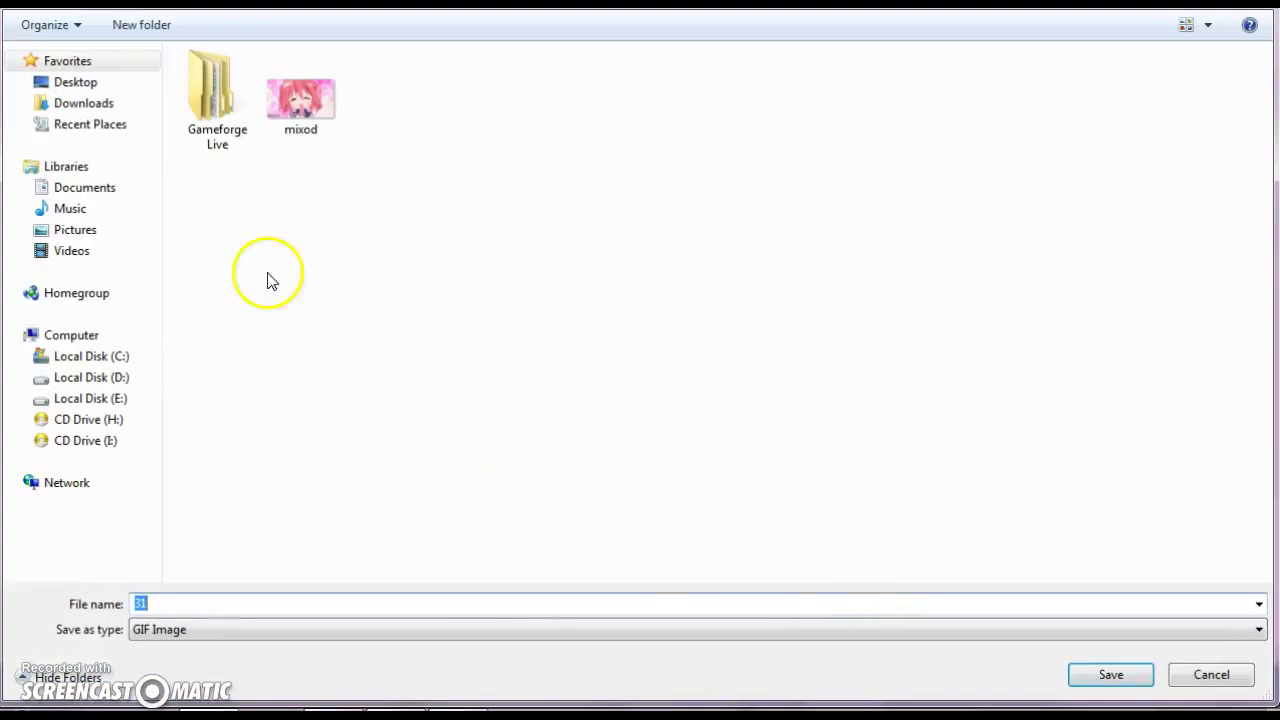
{"action": "left_click", "coordinate": [100, 103]}
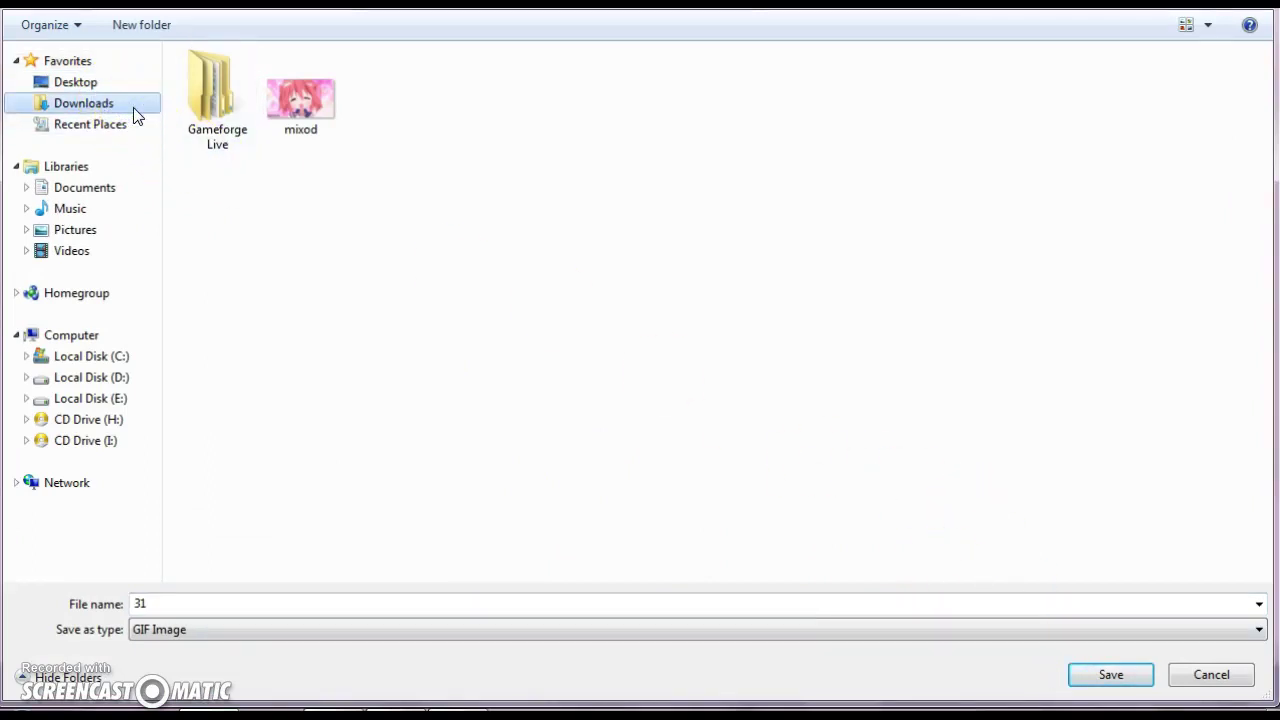
{"action": "left_click", "coordinate": [1108, 677]}
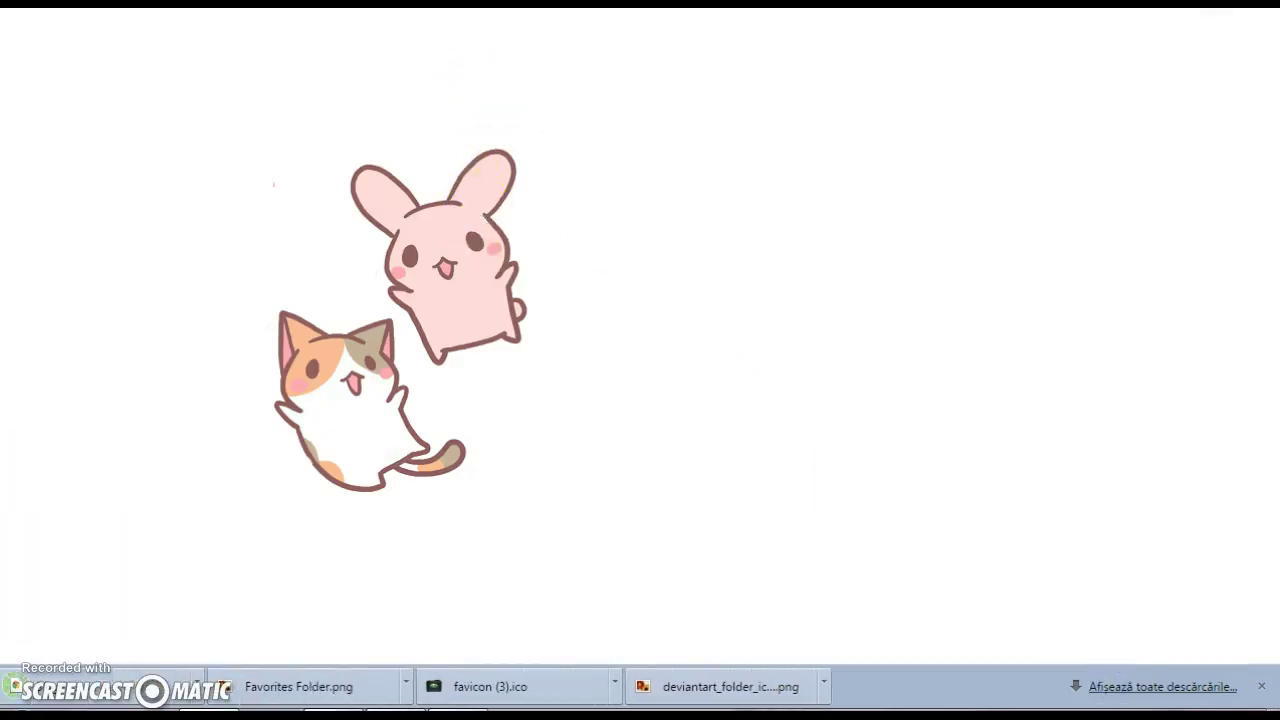
Switch to PicMonkey and open the Favorites Folder image from the computer for editing.
{"action": "left_click", "coordinate": [555, 5]}
{"action": "scroll", "coordinate": [600, 220], "scroll_direction": "down", "scroll_amount": 2}
{"action": "scroll", "coordinate": [512, 120], "scroll_direction": "up", "scroll_amount": 1}
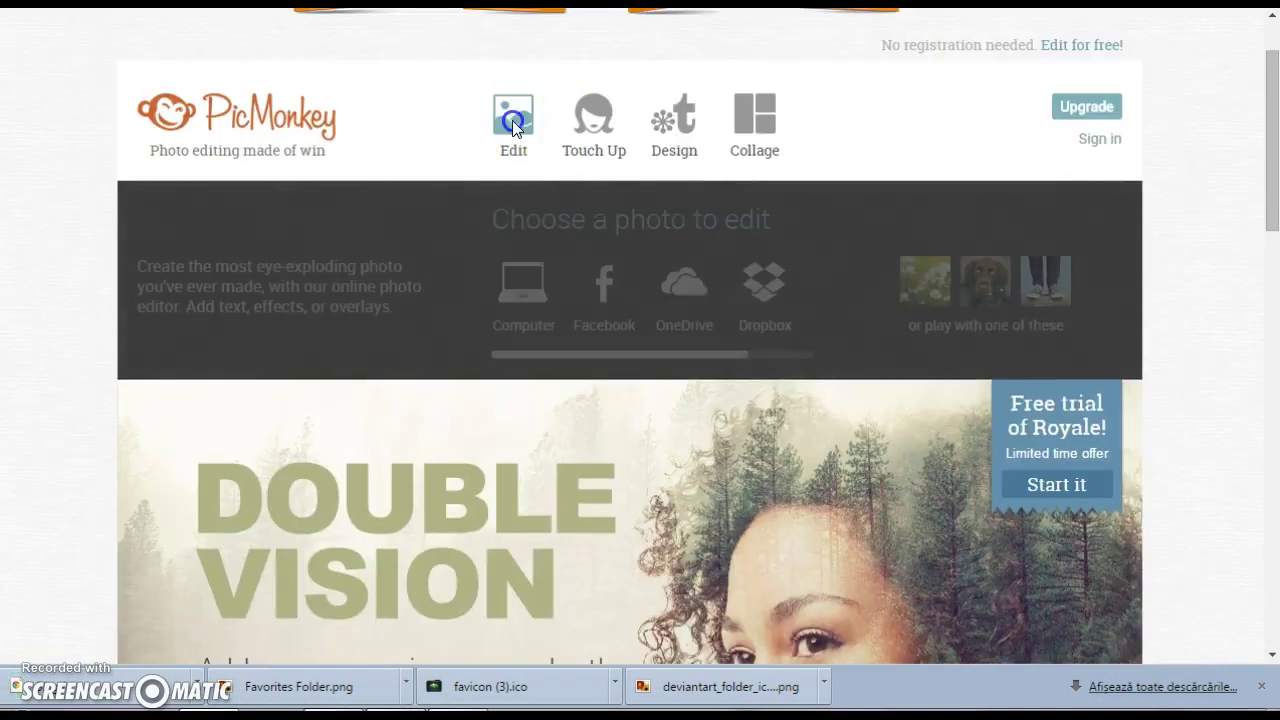
{"action": "left_click", "coordinate": [582, 326]}
{"action": "left_click_drag", "start_coordinate": [340, 86], "coordinate": [345, 186]}
{"action": "left_click", "coordinate": [283, 262]}
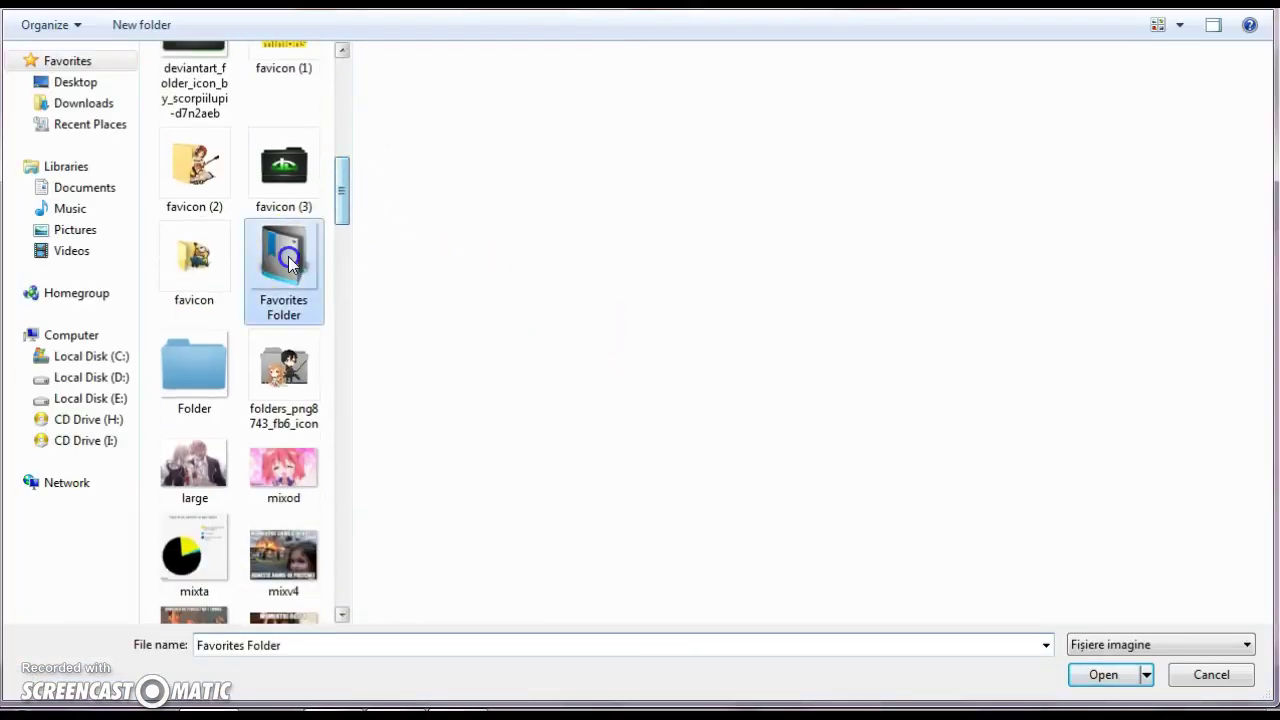
{"action": "left_click", "coordinate": [1123, 685]}
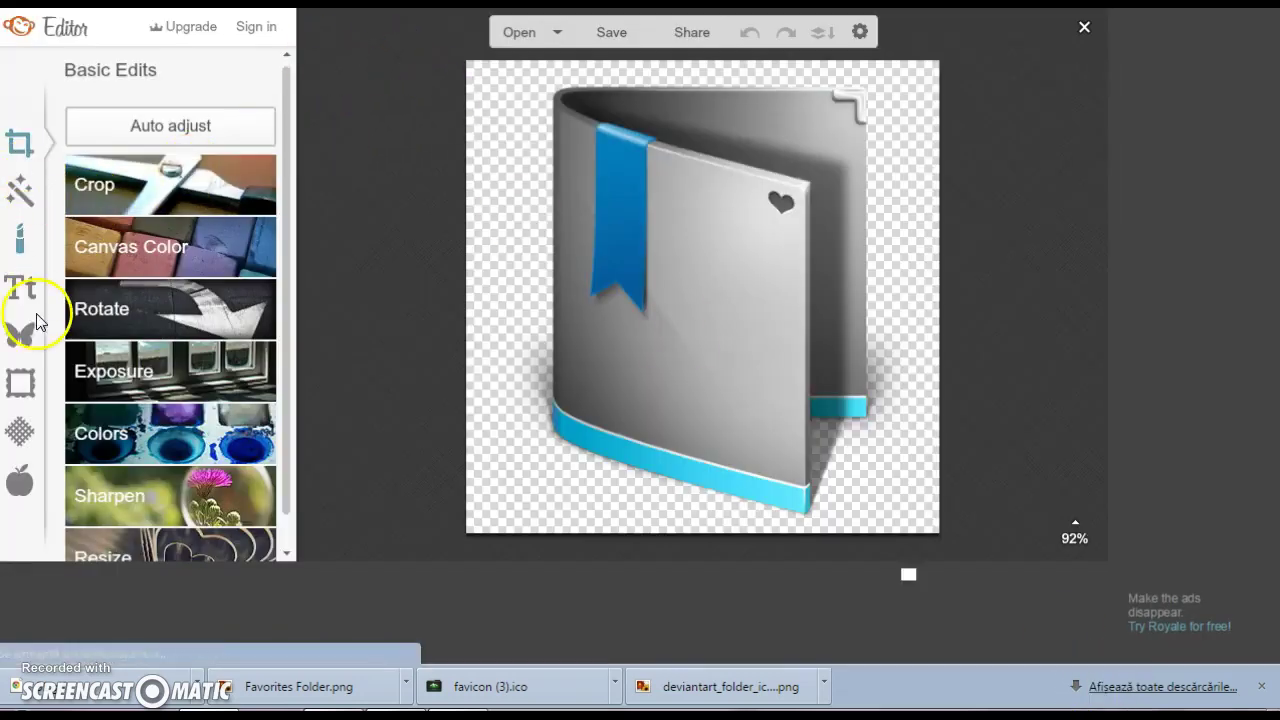
Start the Lip Tint touch-up with a custom deep blue colour and 100% intensity.
{"action": "left_click", "coordinate": [44, 257]}
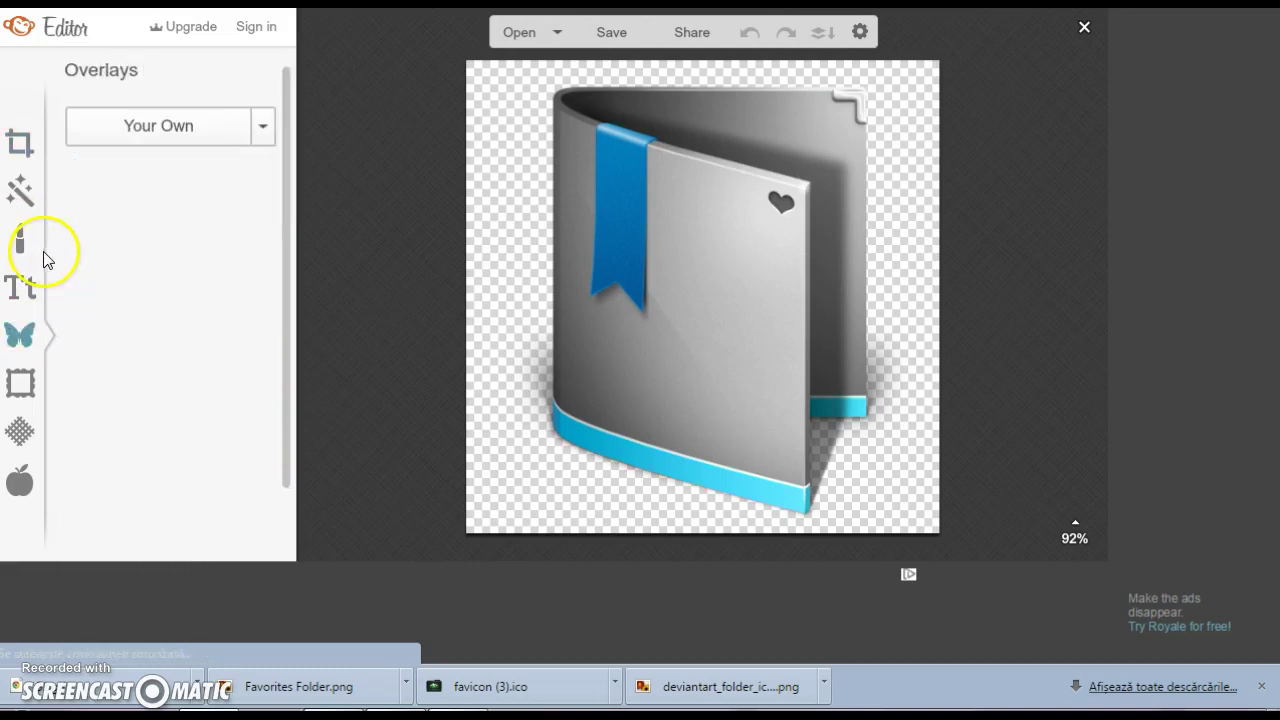
{"action": "left_click", "coordinate": [22, 246]}
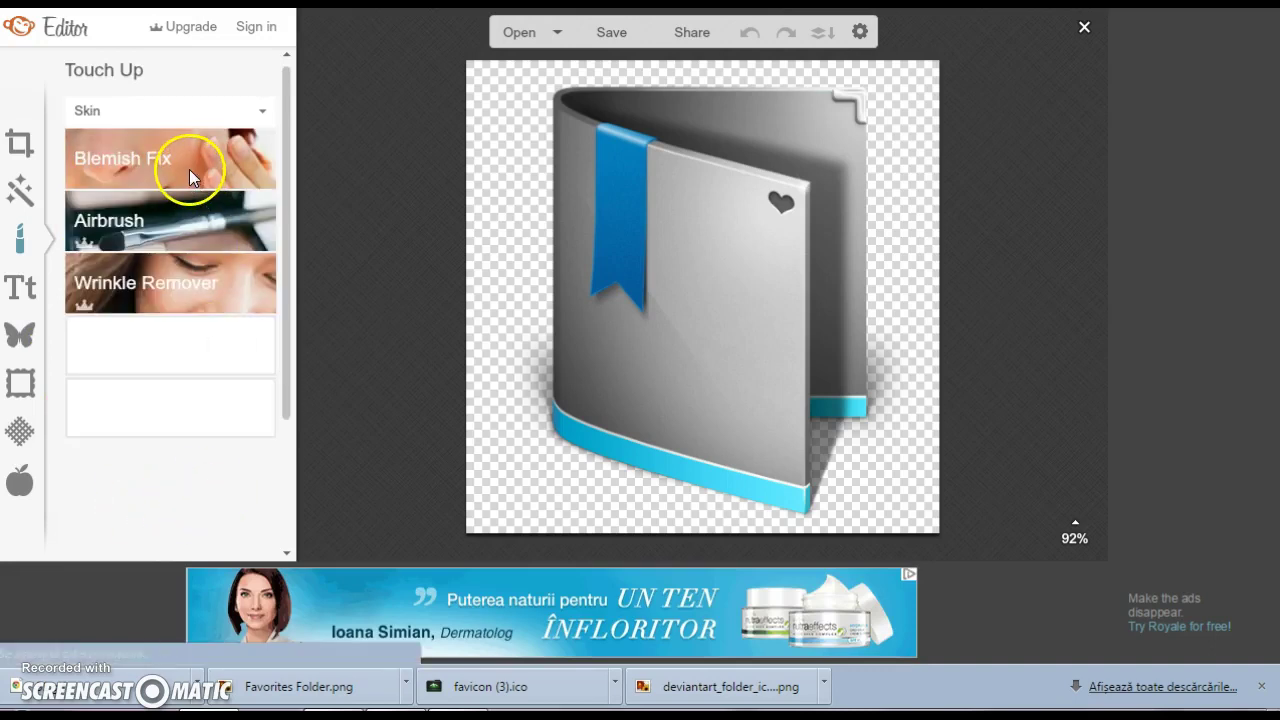
{"action": "scroll", "coordinate": [252, 182], "scroll_direction": "down", "scroll_amount": 3}
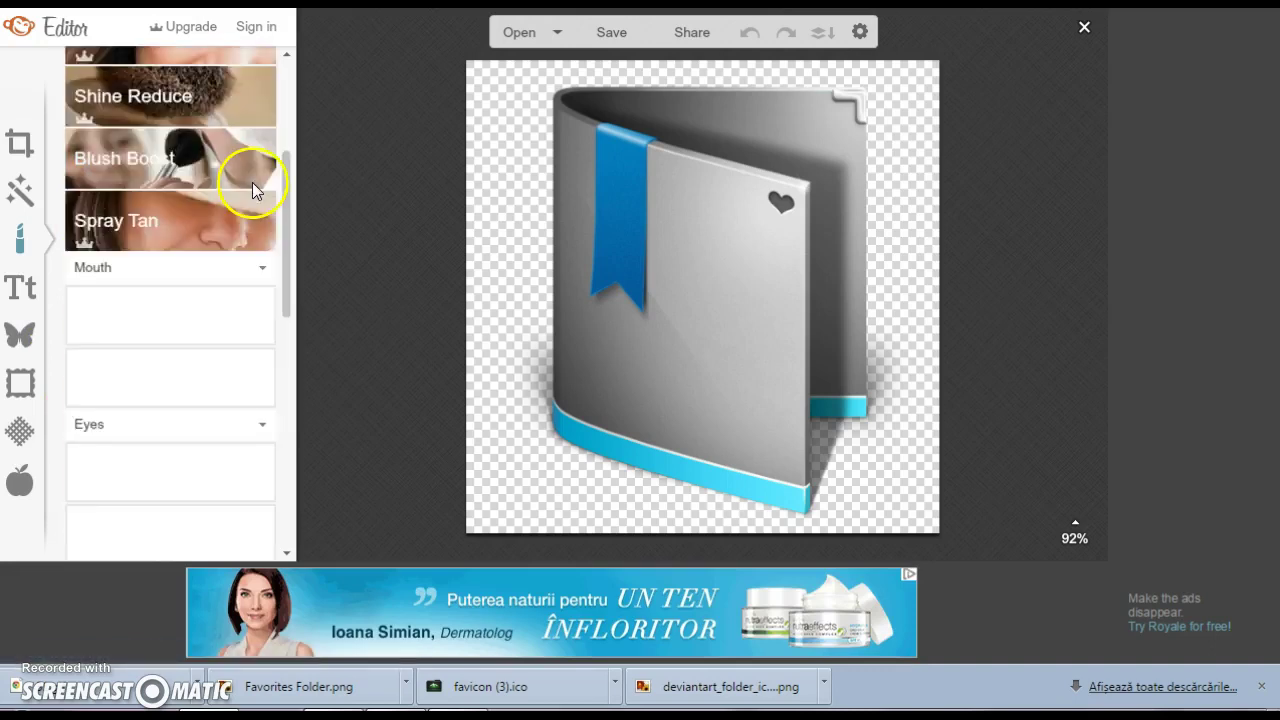
{"action": "scroll", "coordinate": [206, 397], "scroll_direction": "down", "scroll_amount": 2}
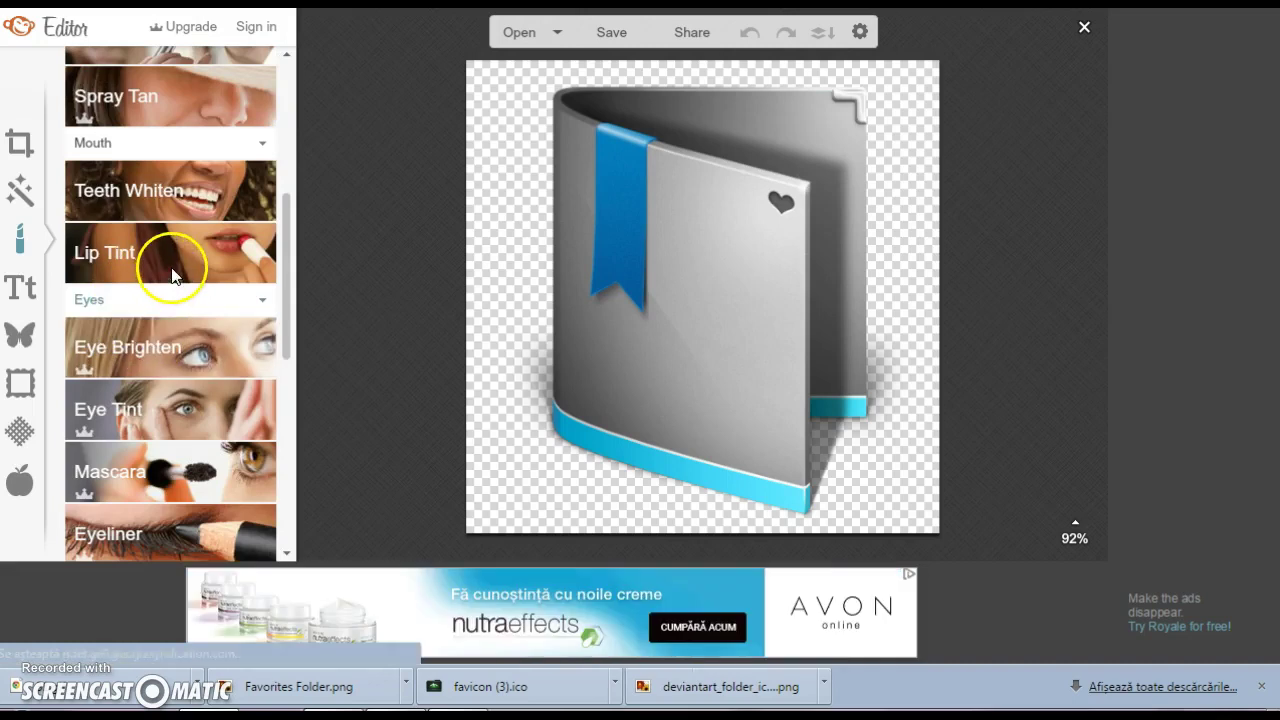
{"action": "left_click", "coordinate": [172, 275]}
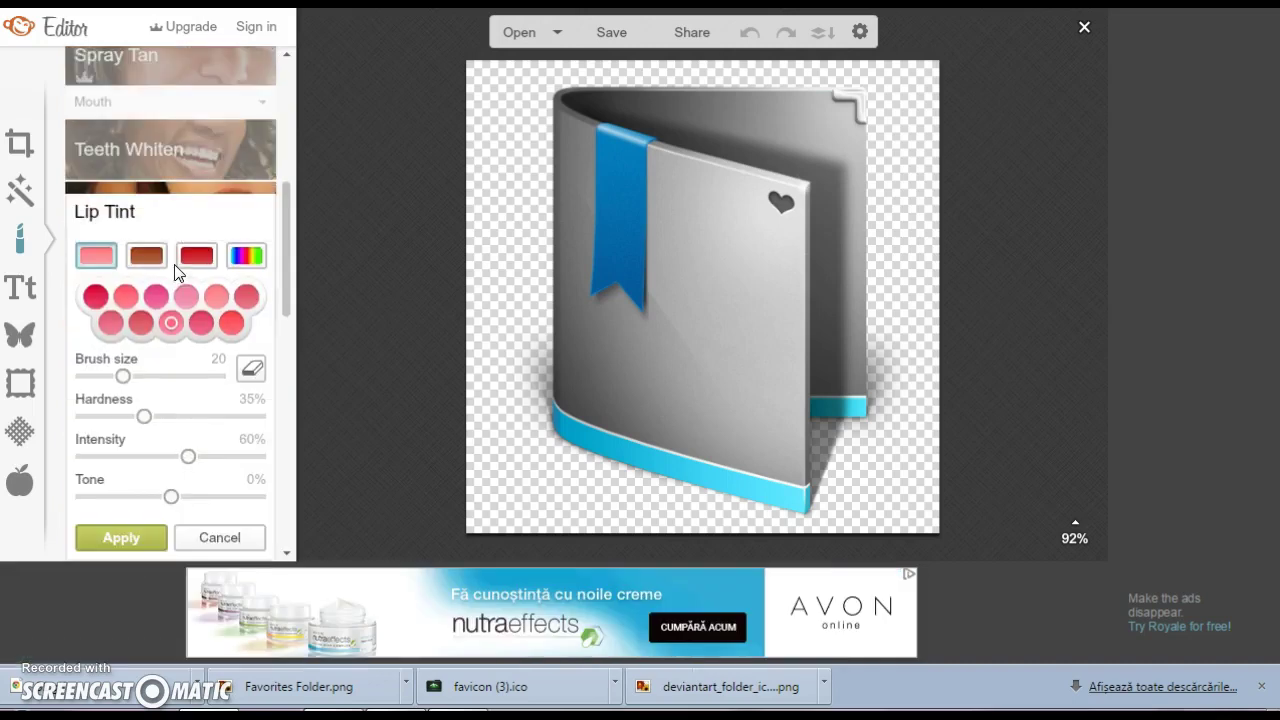
{"action": "left_click", "coordinate": [267, 270]}
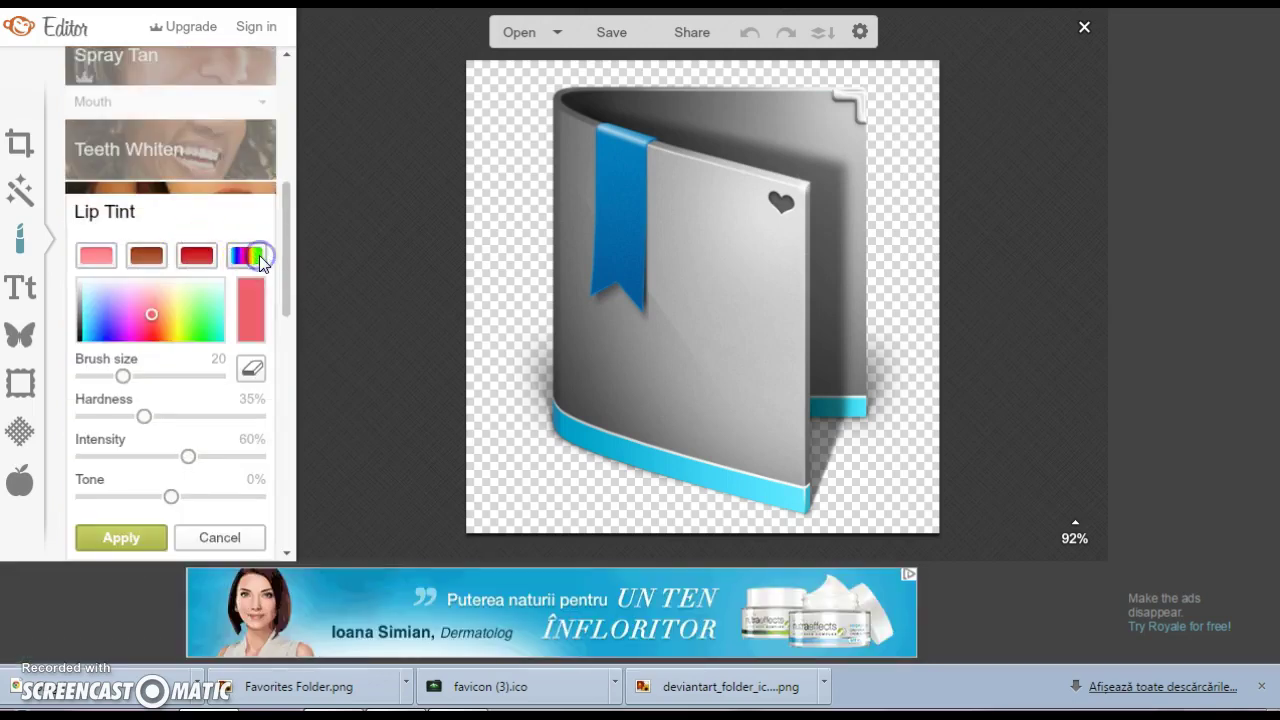
{"action": "left_click_drag", "start_coordinate": [137, 330], "coordinate": [109, 340]}
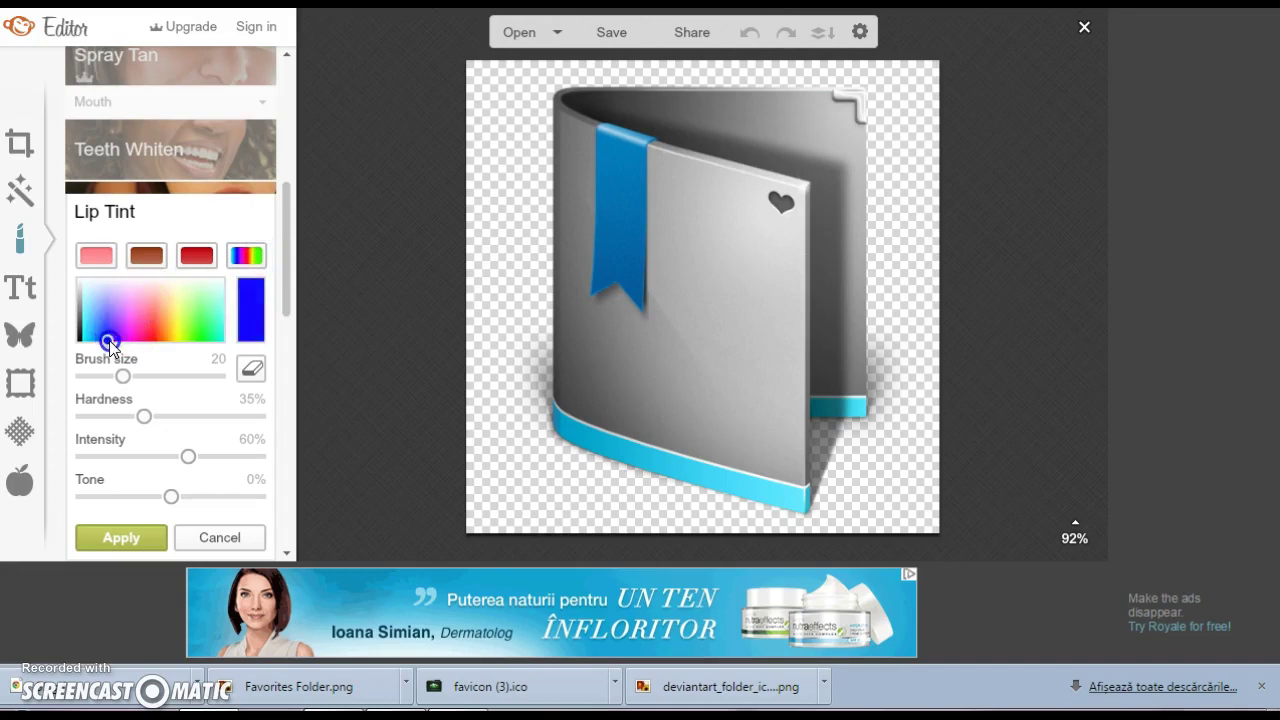
{"action": "left_click_drag", "start_coordinate": [172, 460], "coordinate": [318, 476]}
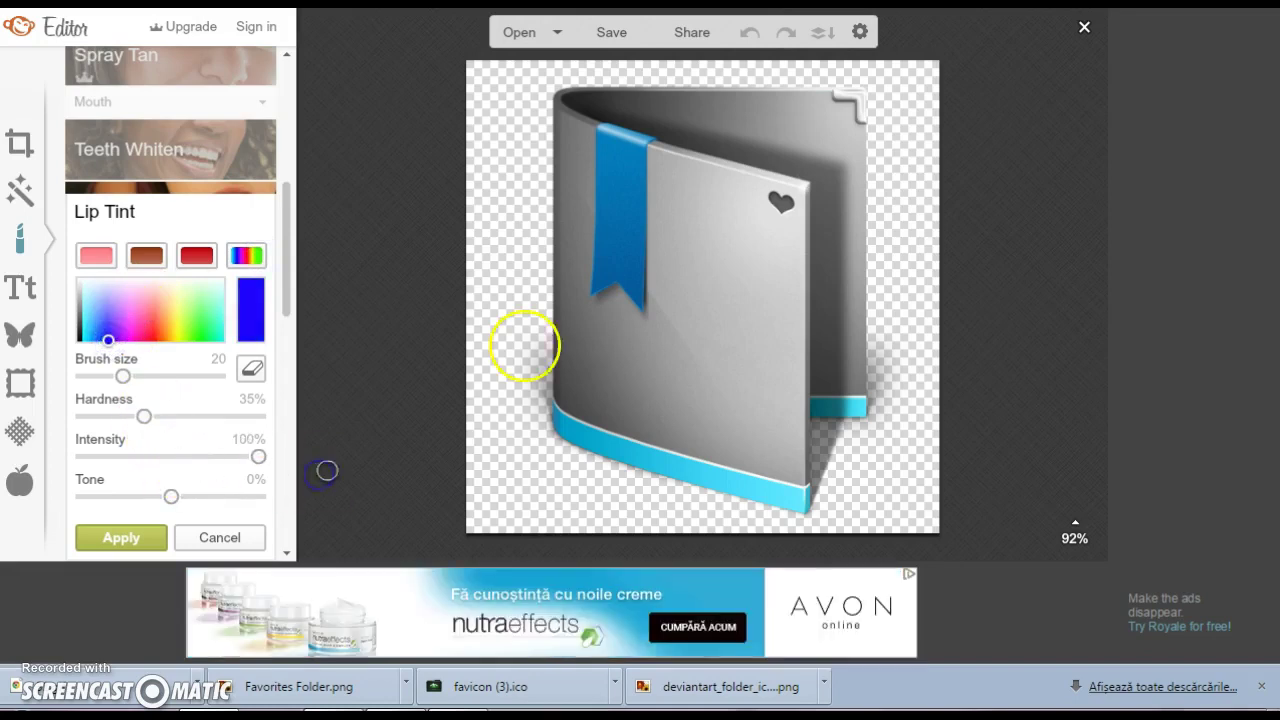
Paint the blue Lip Tint over the whole folder, raising the brush size to 250.
{"action": "mouse_move", "coordinate": [766, 267]}
{"action": "left_mouse_down"}
{"action": "mouse_move", "coordinate": [634, 343]}
{"action": "mouse_move", "coordinate": [720, 274]}
{"action": "mouse_move", "coordinate": [614, 313]}
{"action": "left_mouse_up"}
{"action": "left_click_drag", "start_coordinate": [655, 270], "coordinate": [637, 318]}
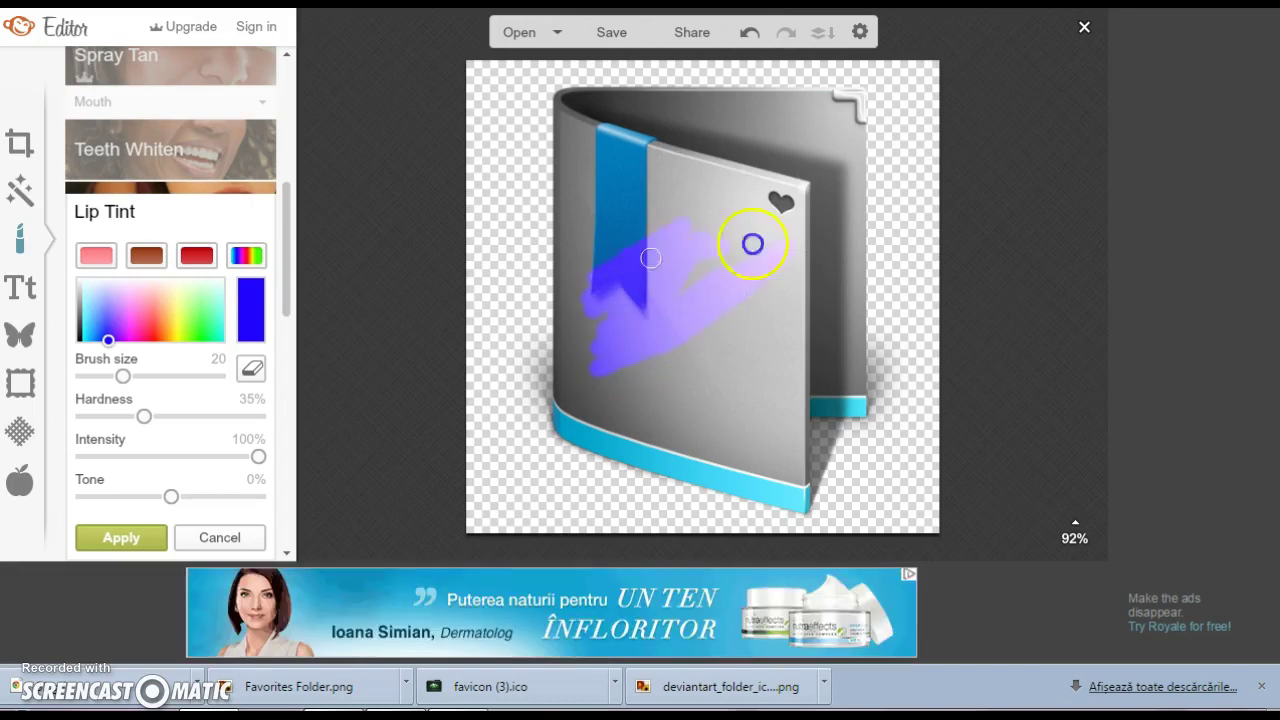
{"action": "mouse_move", "coordinate": [862, 204]}
{"action": "left_mouse_down"}
{"action": "mouse_move", "coordinate": [835, 184]}
{"action": "mouse_move", "coordinate": [890, 230]}
{"action": "mouse_move", "coordinate": [764, 290]}
{"action": "mouse_move", "coordinate": [725, 230]}
{"action": "mouse_move", "coordinate": [705, 223]}
{"action": "mouse_move", "coordinate": [802, 202]}
{"action": "mouse_move", "coordinate": [792, 212]}
{"action": "mouse_move", "coordinate": [870, 261]}
{"action": "mouse_move", "coordinate": [866, 291]}
{"action": "left_mouse_up"}
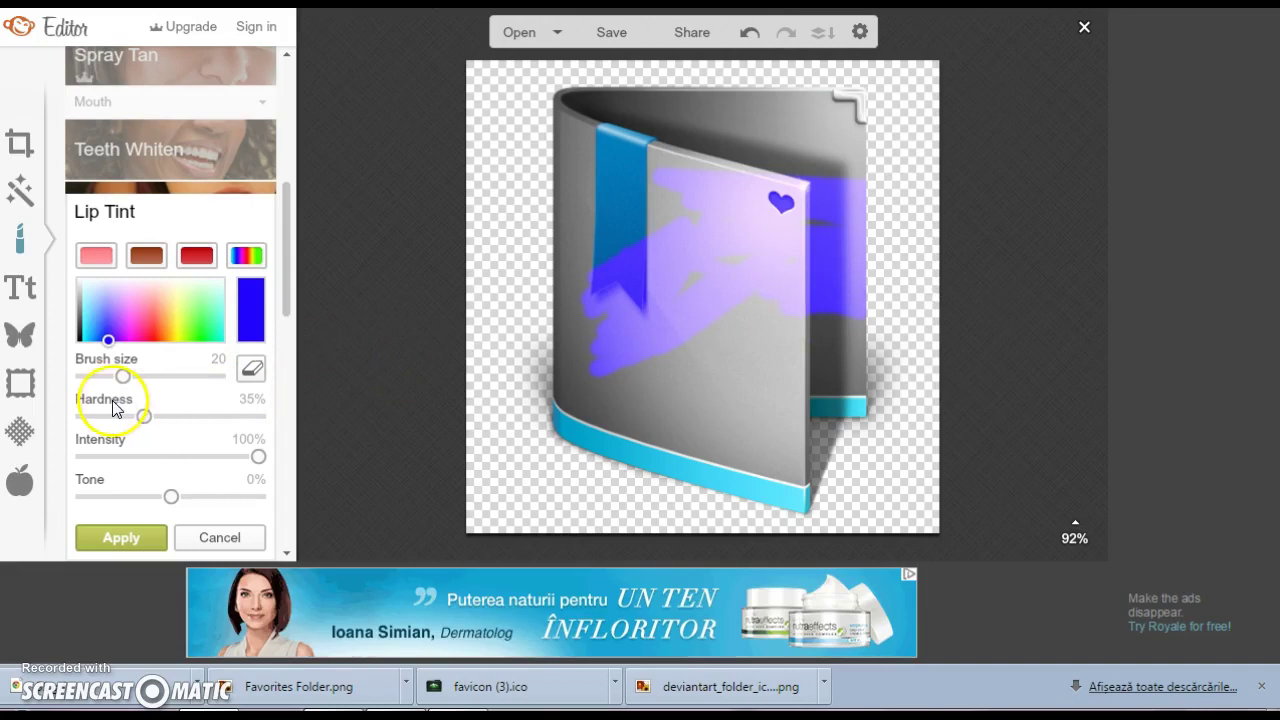
{"action": "left_click_drag", "start_coordinate": [128, 377], "coordinate": [218, 376]}
{"action": "mouse_move", "coordinate": [849, 188]}
{"action": "left_mouse_down"}
{"action": "mouse_move", "coordinate": [702, 137]}
{"action": "mouse_move", "coordinate": [630, 180]}
{"action": "mouse_move", "coordinate": [603, 244]}
{"action": "mouse_move", "coordinate": [631, 397]}
{"action": "mouse_move", "coordinate": [730, 479]}
{"action": "mouse_move", "coordinate": [802, 407]}
{"action": "mouse_move", "coordinate": [783, 281]}
{"action": "mouse_move", "coordinate": [757, 263]}
{"action": "left_mouse_up"}
{"action": "left_click", "coordinate": [285, 375]}
{"action": "left_click", "coordinate": [837, 406]}
{"action": "left_click", "coordinate": [137, 370]}
Erase the tint from part of the folder's bookmark ribbon with the eraser size set to 21.
{"action": "left_click", "coordinate": [251, 370]}
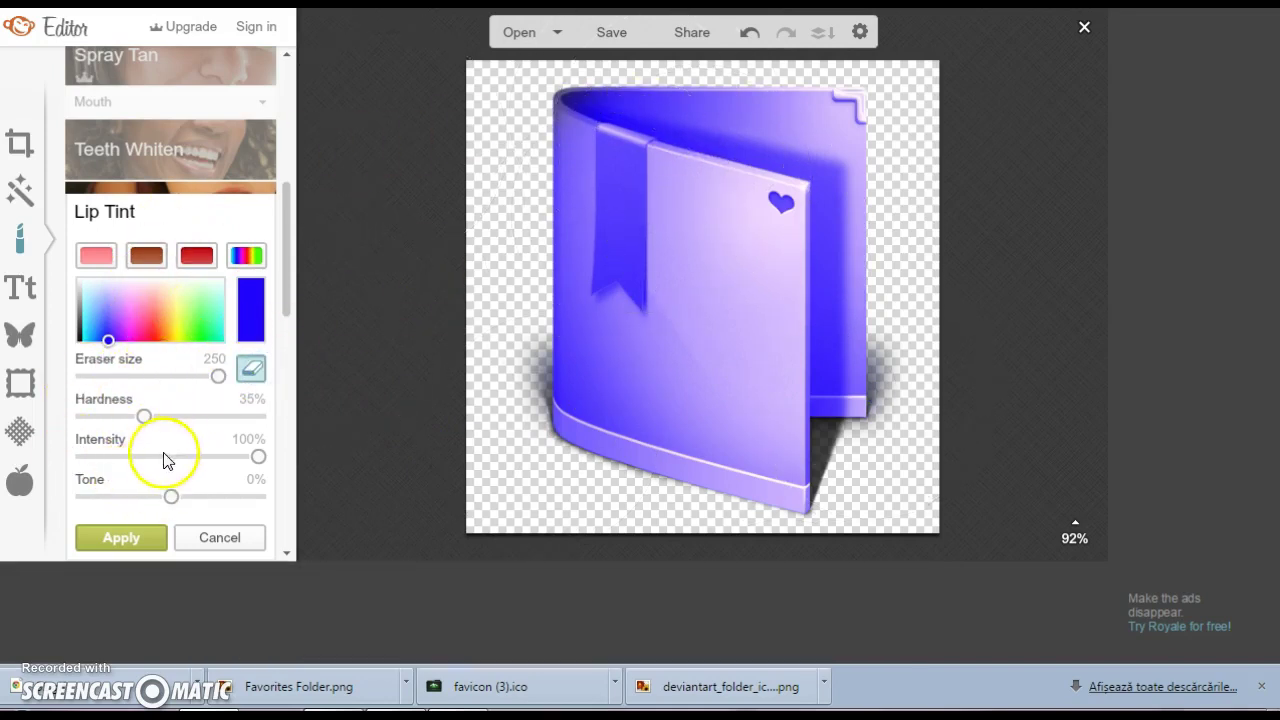
{"action": "left_click", "coordinate": [189, 372]}
{"action": "left_click_drag", "start_coordinate": [189, 372], "coordinate": [185, 390]}
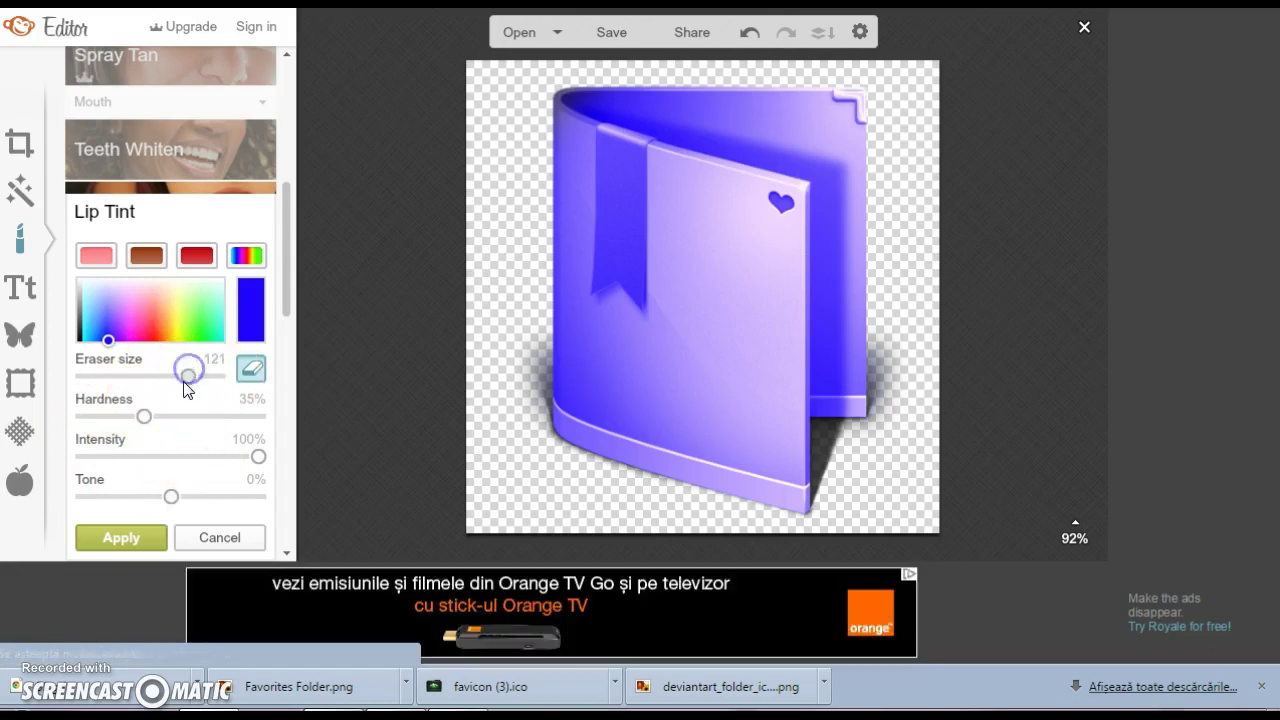
{"action": "left_click", "coordinate": [314, 380]}
{"action": "left_click", "coordinate": [185, 383]}
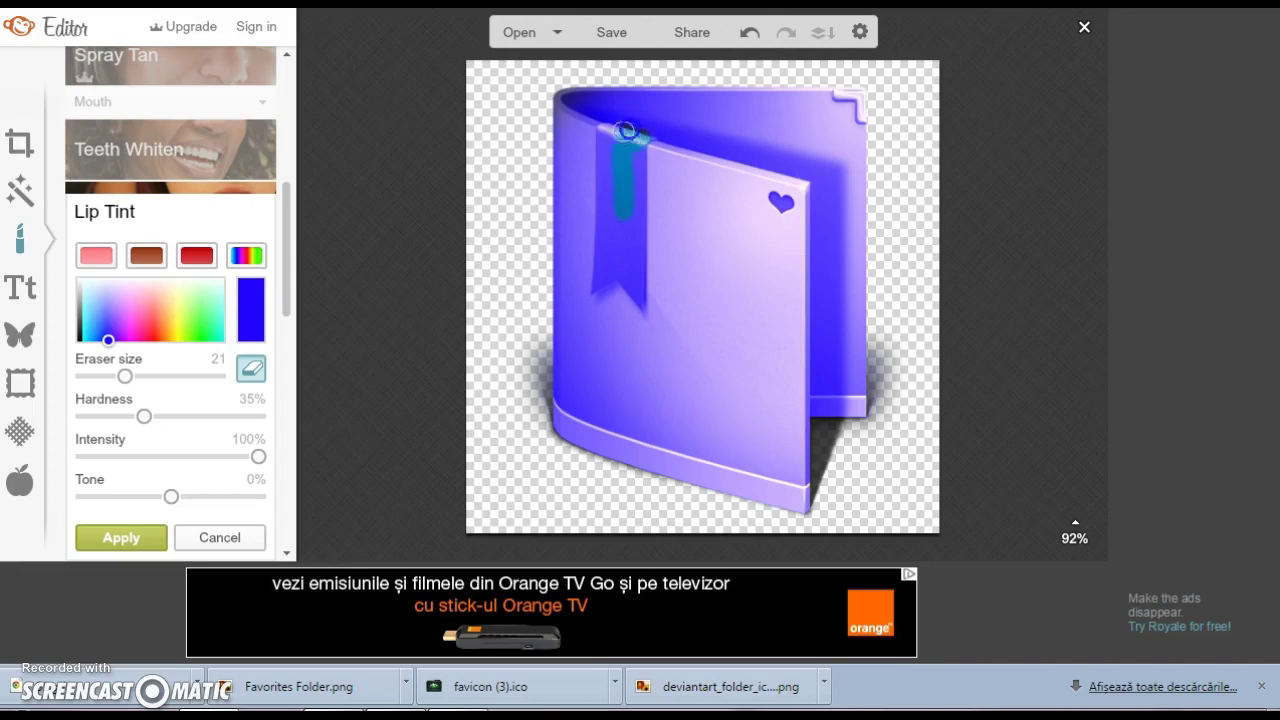
{"action": "left_click_drag", "start_coordinate": [757, 167], "coordinate": [634, 206]}
Change the tint to pink at 100% hardness and tone, and erase it from the heart, the lower bands and small ribbon dots at size 5.
{"action": "left_click_drag", "start_coordinate": [127, 375], "coordinate": [218, 376]}
{"action": "mouse_move", "coordinate": [514, 309]}
{"action": "left_mouse_down"}
{"action": "mouse_move", "coordinate": [671, 300]}
{"action": "mouse_move", "coordinate": [680, 91]}
{"action": "mouse_move", "coordinate": [480, 210]}
{"action": "left_mouse_up"}
{"action": "mouse_move", "coordinate": [643, 541]}
{"action": "left_mouse_down"}
{"action": "mouse_move", "coordinate": [780, 559]}
{"action": "mouse_move", "coordinate": [831, 474]}
{"action": "mouse_move", "coordinate": [788, 286]}
{"action": "mouse_move", "coordinate": [737, 171]}
{"action": "left_mouse_up"}
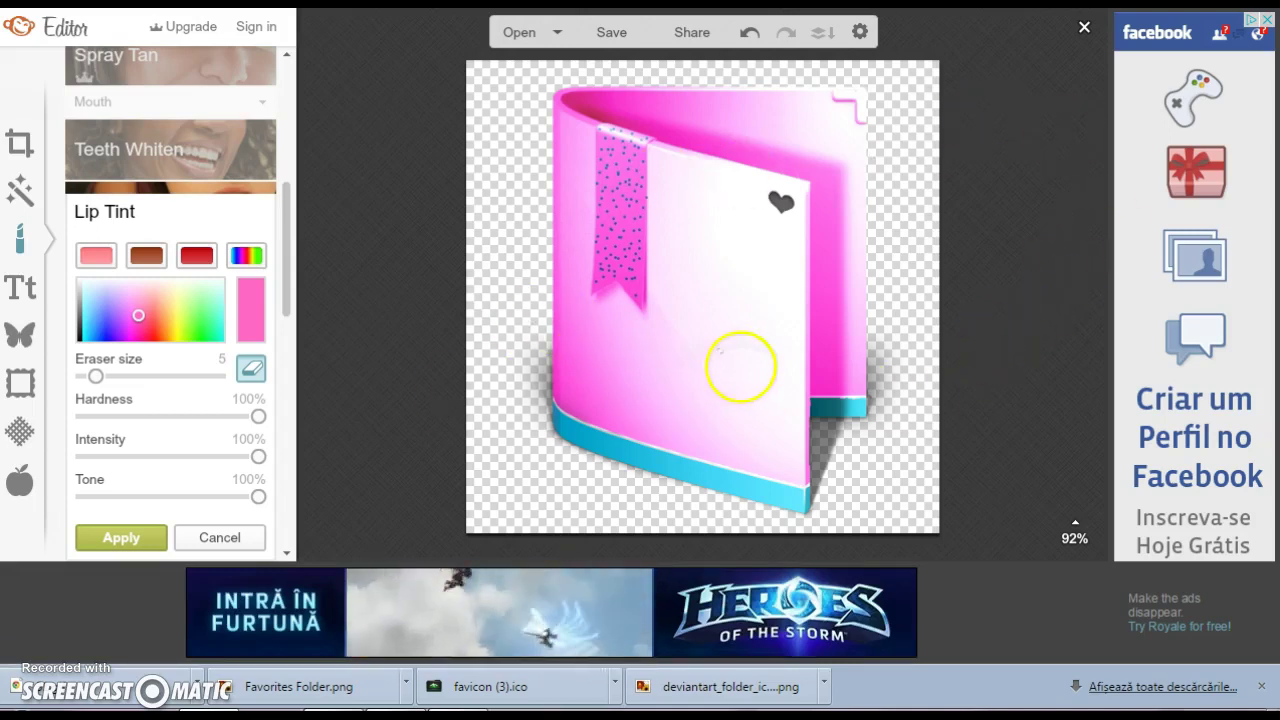
{"action": "left_click", "coordinate": [251, 369]}
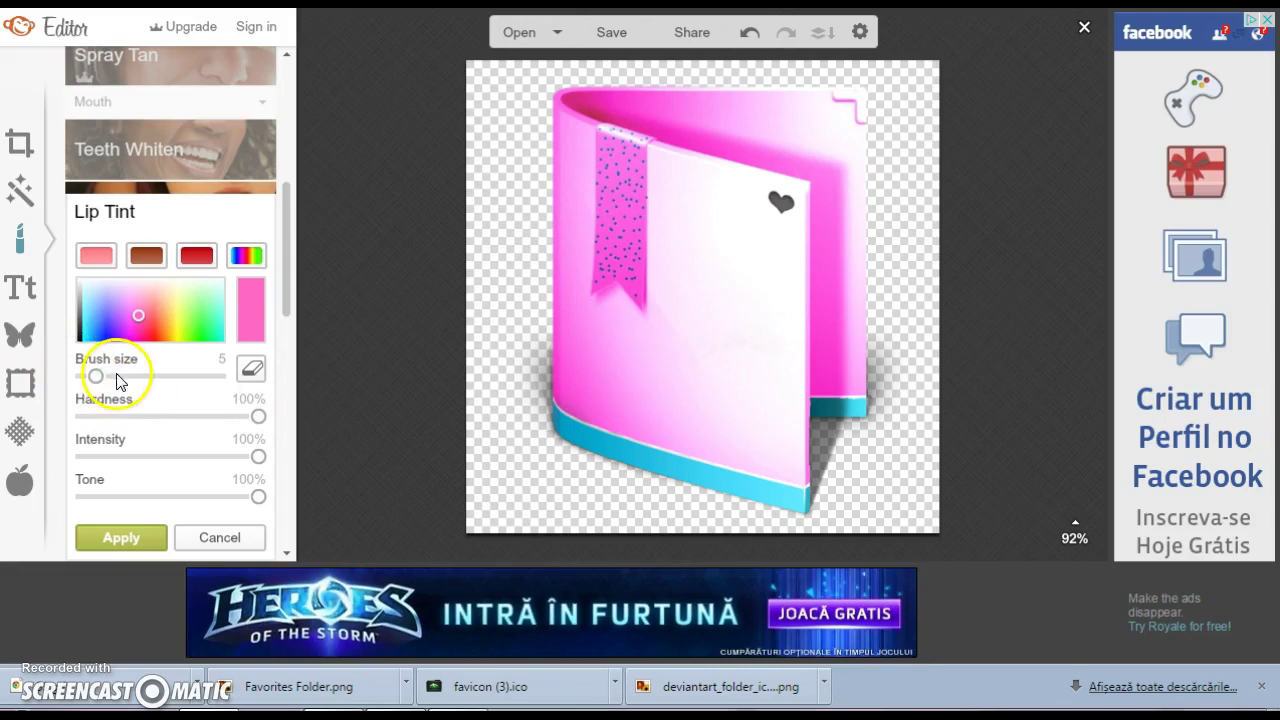
Set the Lip Tint brush size to 117 and try light purple, grey and cream tints on the folder.
{"action": "left_click_drag", "start_coordinate": [100, 380], "coordinate": [187, 375]}
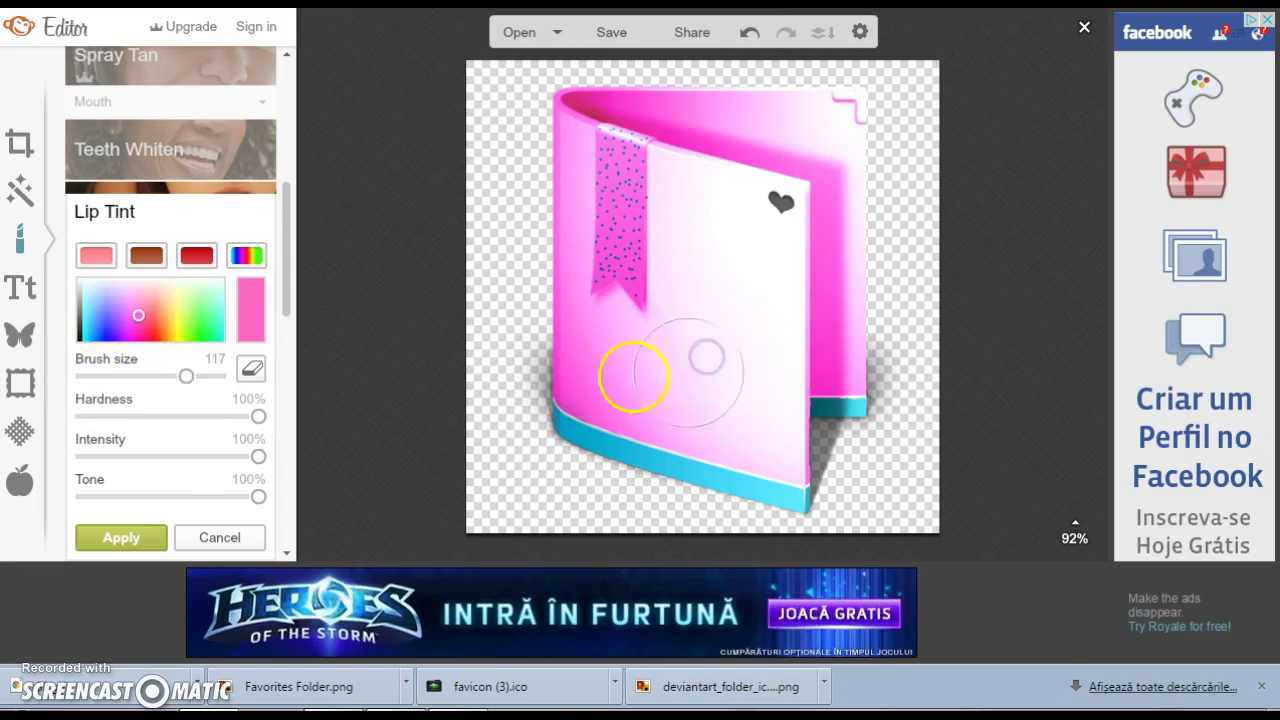
{"action": "mouse_move", "coordinate": [213, 318]}
{"action": "left_mouse_down"}
{"action": "mouse_move", "coordinate": [224, 314]}
{"action": "mouse_move", "coordinate": [126, 303]}
{"action": "left_mouse_up"}
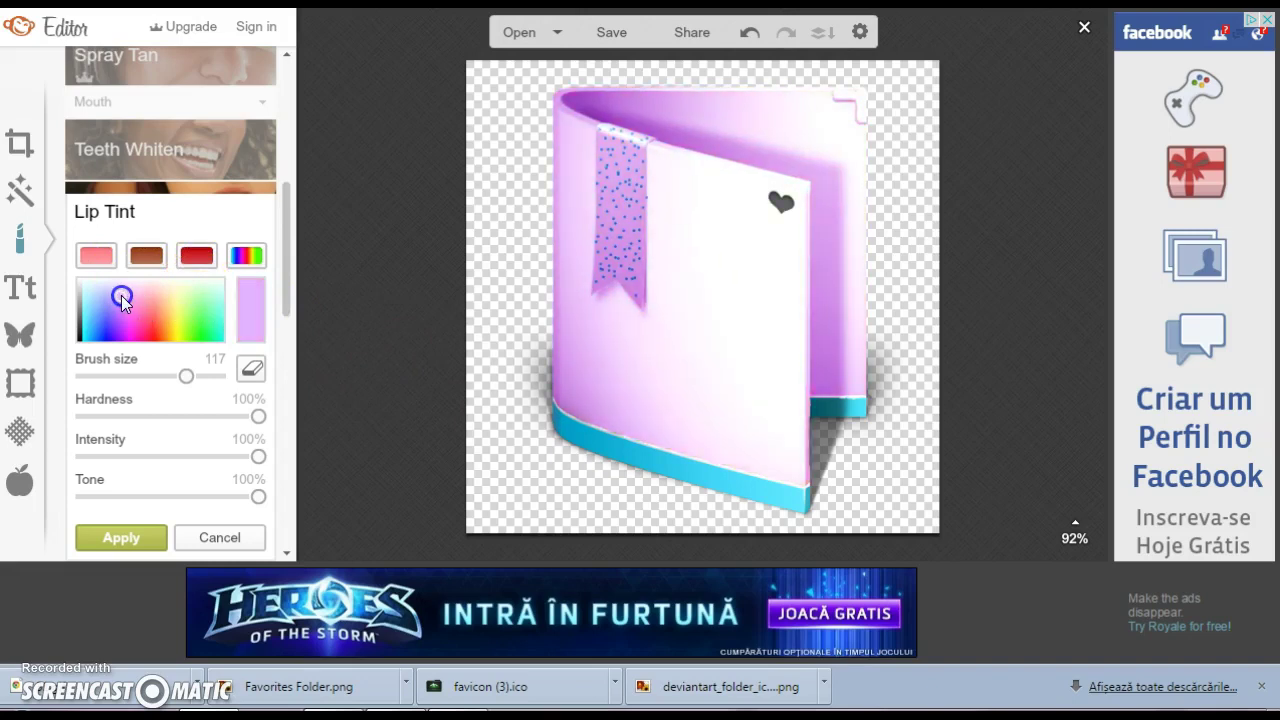
{"action": "mouse_move", "coordinate": [120, 295]}
{"action": "left_mouse_down"}
{"action": "mouse_move", "coordinate": [150, 332]}
{"action": "mouse_move", "coordinate": [175, 320]}
{"action": "mouse_move", "coordinate": [80, 323]}
{"action": "mouse_move", "coordinate": [74, 343]}
{"action": "left_mouse_up"}
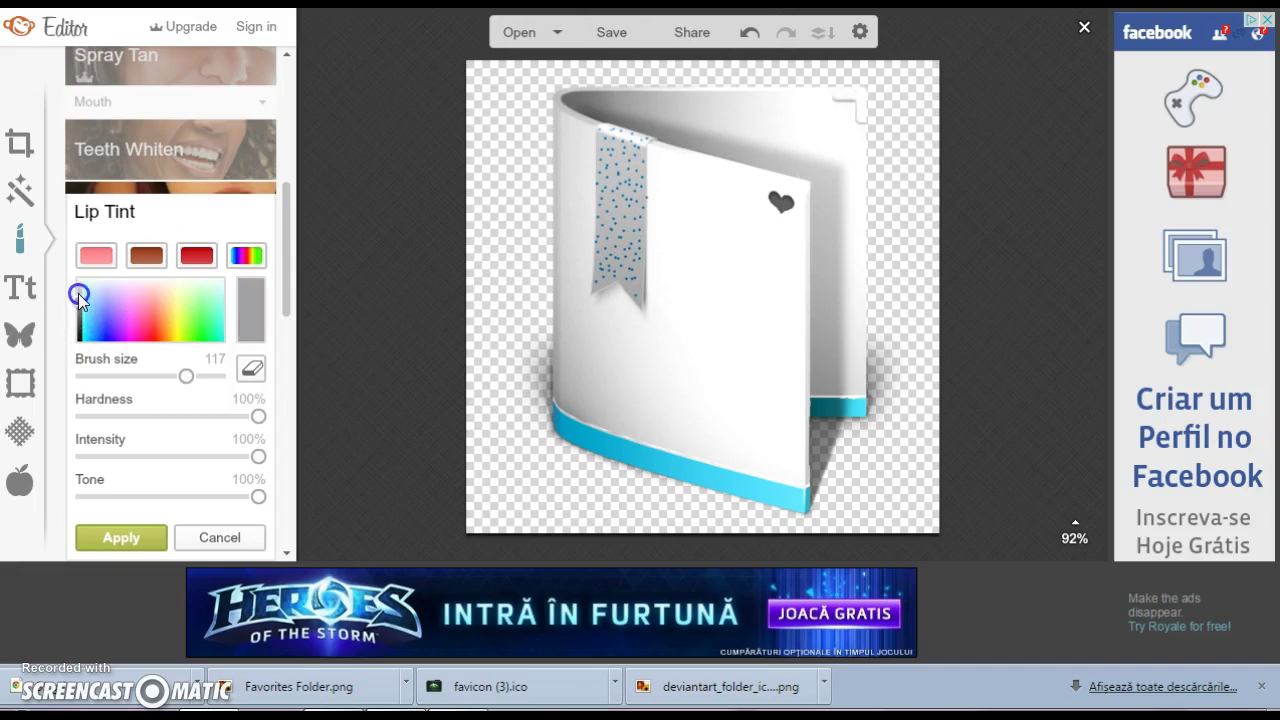
{"action": "mouse_move", "coordinate": [82, 278]}
{"action": "left_mouse_down"}
{"action": "mouse_move", "coordinate": [113, 321]}
{"action": "mouse_move", "coordinate": [85, 324]}
{"action": "mouse_move", "coordinate": [84, 343]}
{"action": "mouse_move", "coordinate": [74, 315]}
{"action": "mouse_move", "coordinate": [87, 277]}
{"action": "mouse_move", "coordinate": [159, 261]}
{"action": "mouse_move", "coordinate": [130, 310]}
{"action": "mouse_move", "coordinate": [166, 286]}
{"action": "left_mouse_up"}
Try the cream tint at 0% intensity and return the intensity to 100%.
{"action": "left_click_drag", "start_coordinate": [248, 430], "coordinate": [152, 430]}
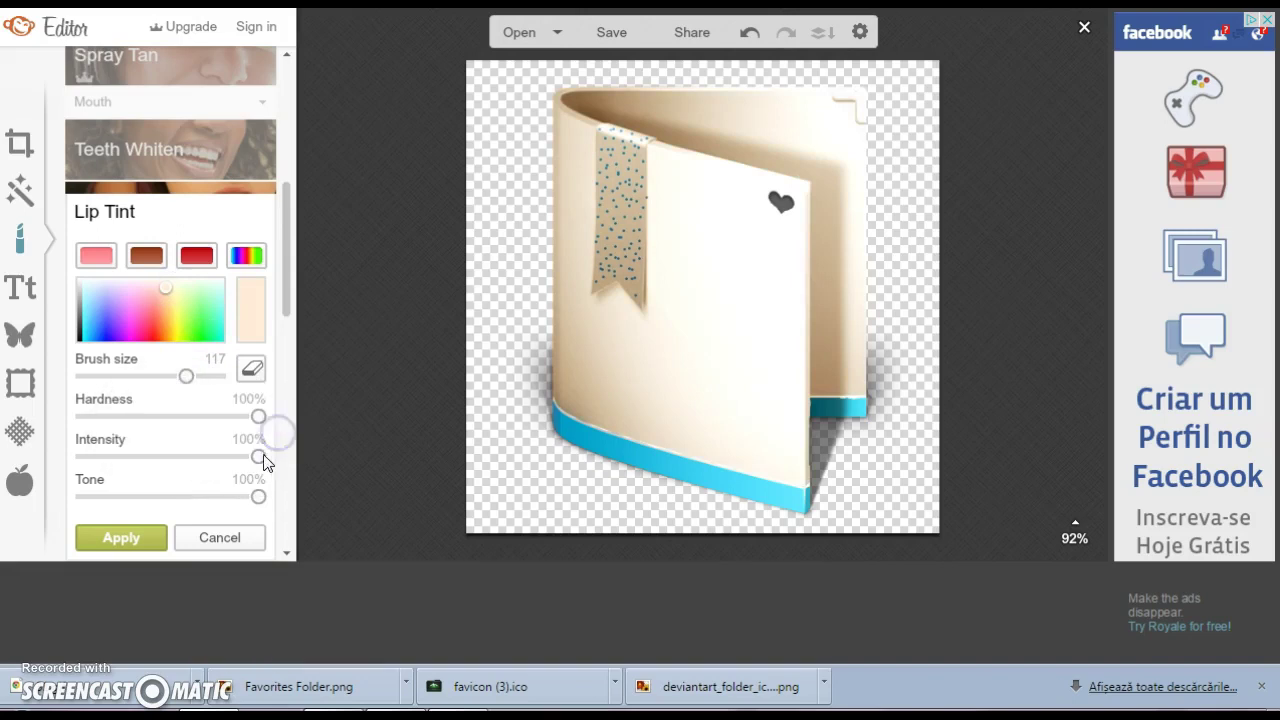
{"action": "left_click_drag", "start_coordinate": [206, 456], "coordinate": [66, 457]}
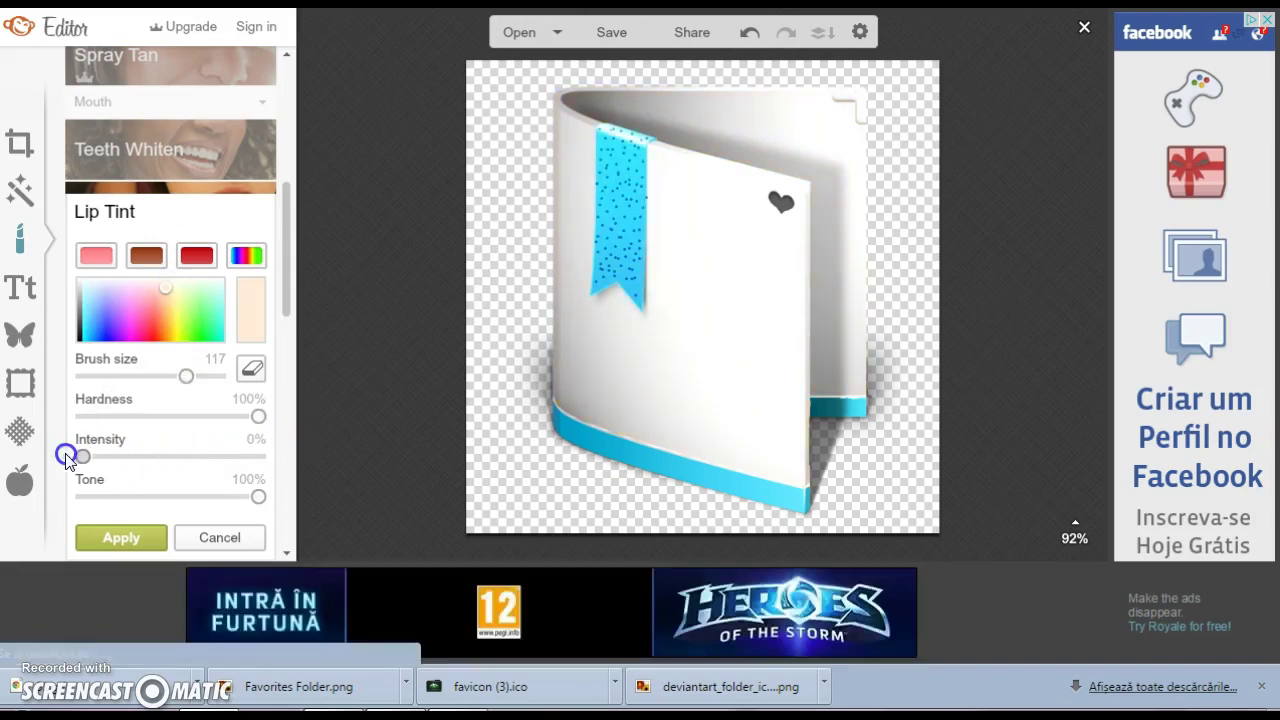
{"action": "left_click_drag", "start_coordinate": [192, 435], "coordinate": [303, 464]}
Set the Lip Tint tone to 1% and its colour to black, and apply the tint to the folder.
{"action": "left_click_drag", "start_coordinate": [263, 501], "coordinate": [171, 500]}
{"action": "left_click", "coordinate": [70, 328]}
{"action": "left_click_drag", "start_coordinate": [70, 328], "coordinate": [72, 350]}
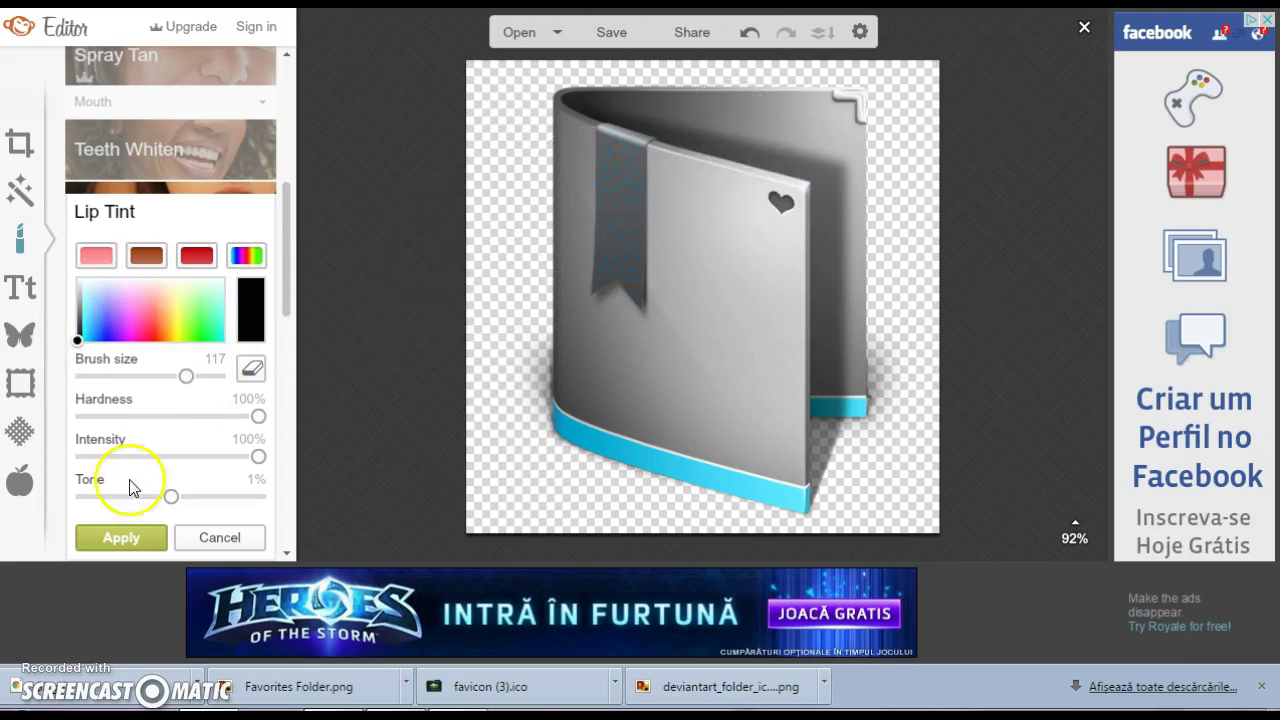
{"action": "left_click", "coordinate": [122, 537]}
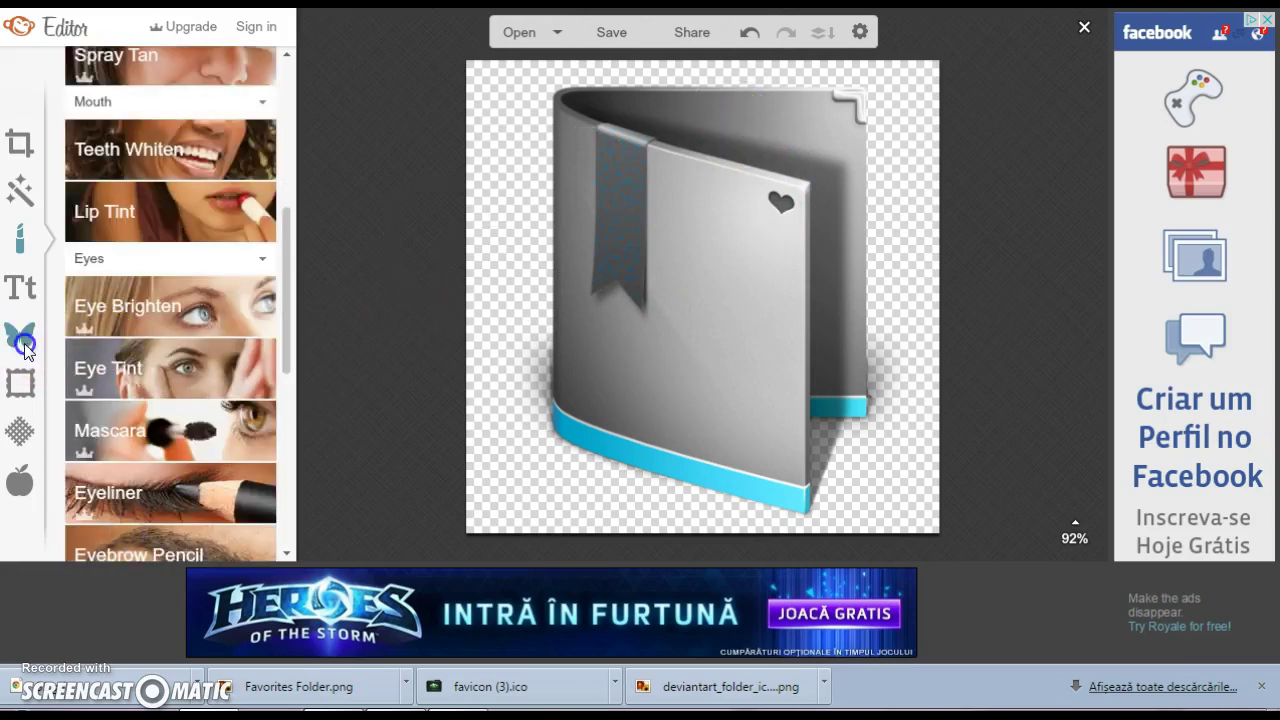
Add the downloaded bunny-and-cat image 31 as a custom overlay, enlarged and placed on the folder's front cover.
{"action": "left_click", "coordinate": [20, 335]}
{"action": "left_click", "coordinate": [200, 136]}
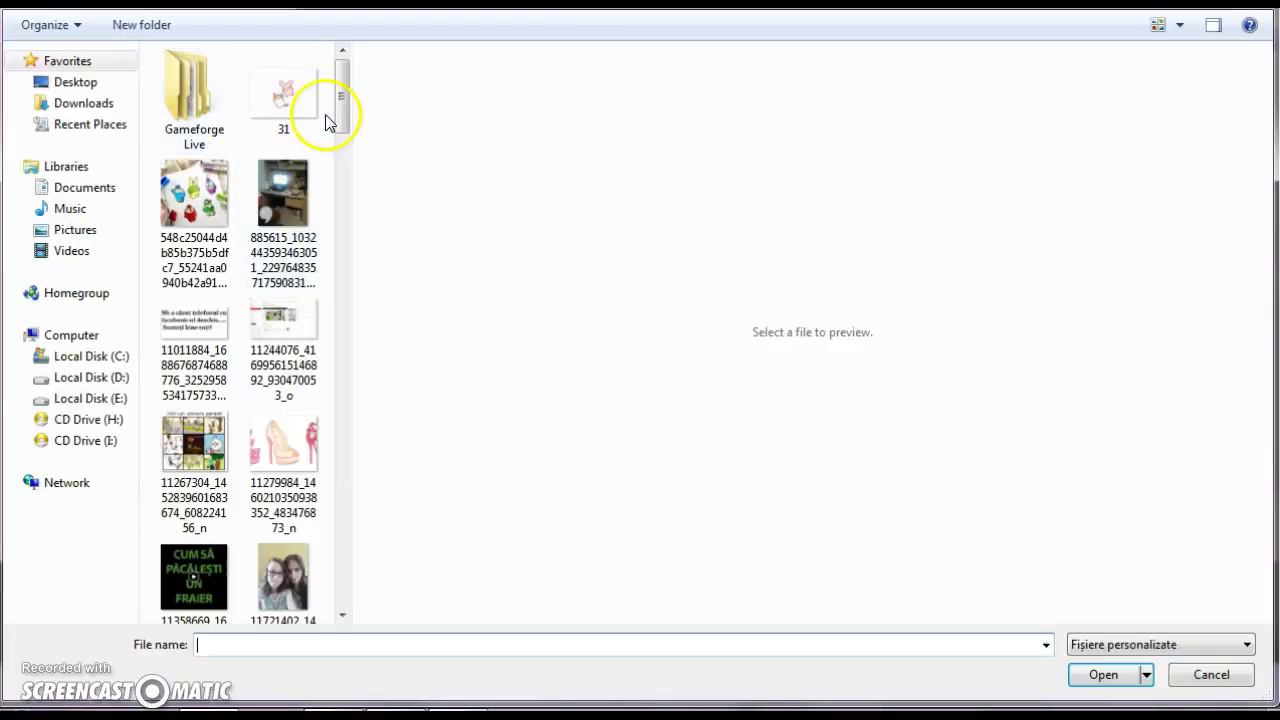
{"action": "left_click", "coordinate": [316, 112]}
{"action": "left_click", "coordinate": [1103, 674]}
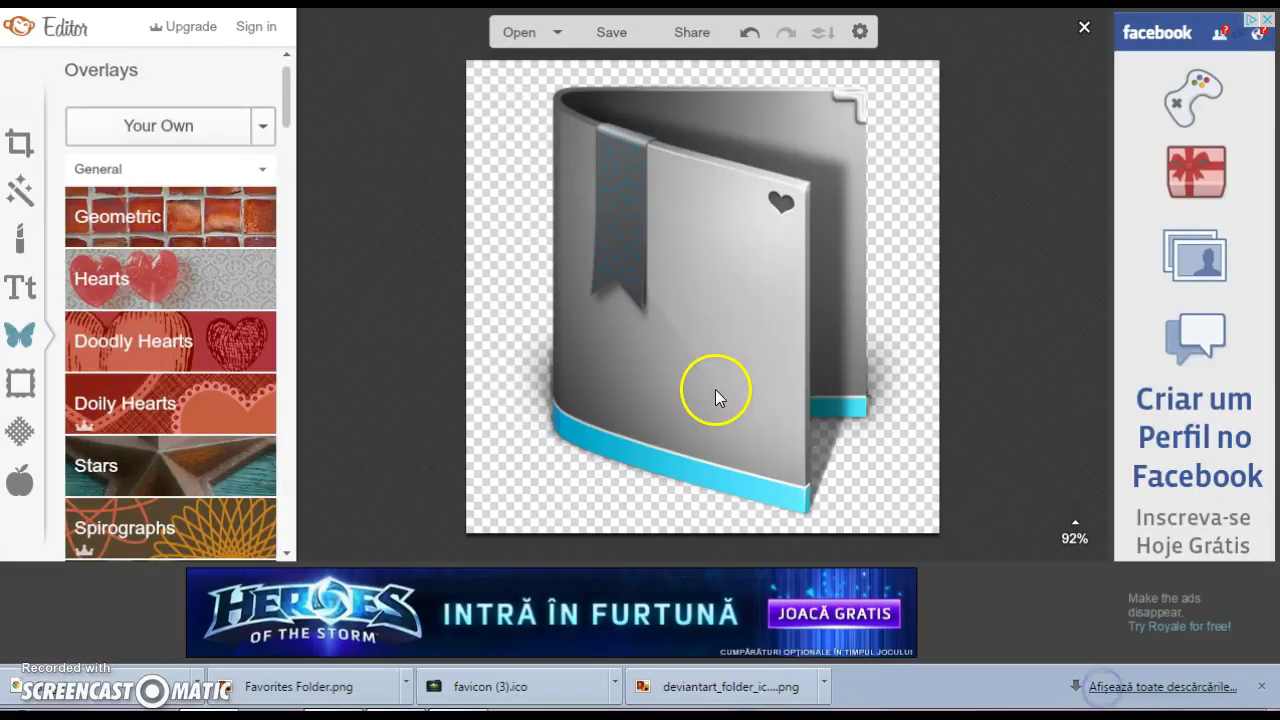
{"action": "left_click_drag", "start_coordinate": [770, 332], "coordinate": [709, 355]}
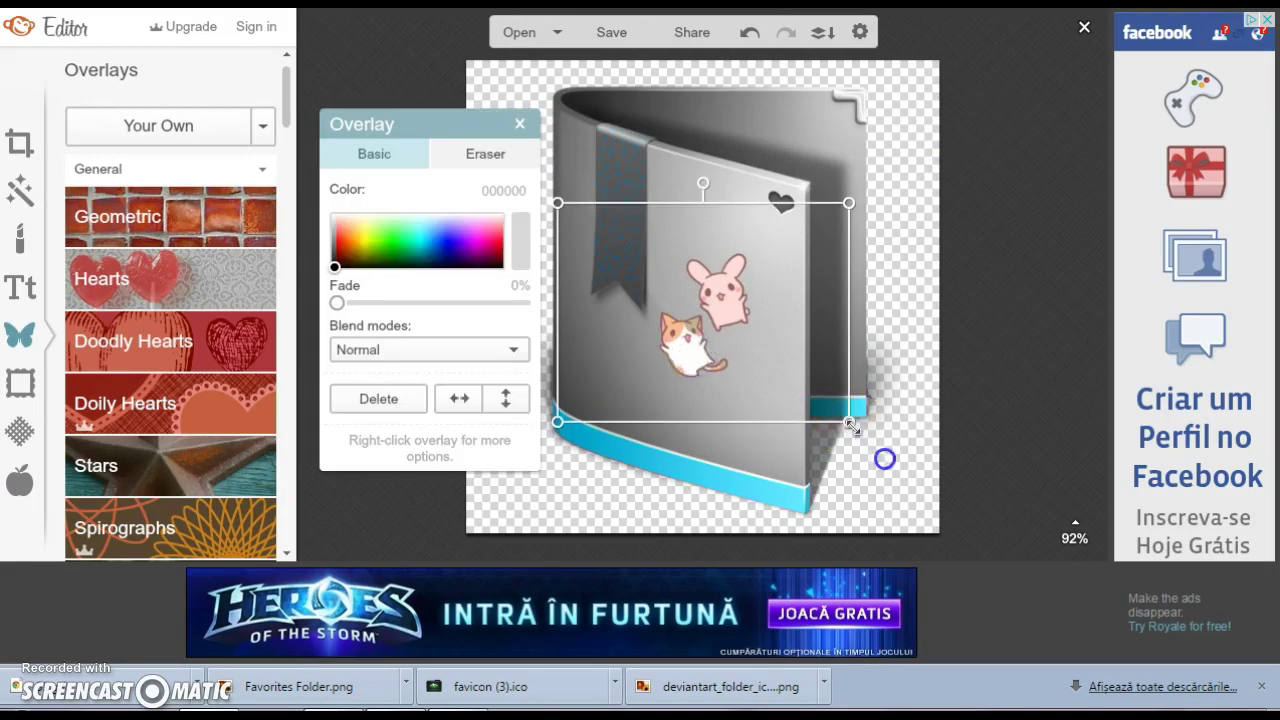
{"action": "left_click_drag", "start_coordinate": [850, 425], "coordinate": [1043, 520]}
{"action": "left_click_drag", "start_coordinate": [723, 451], "coordinate": [643, 374]}
{"action": "left_click", "coordinate": [969, 309]}
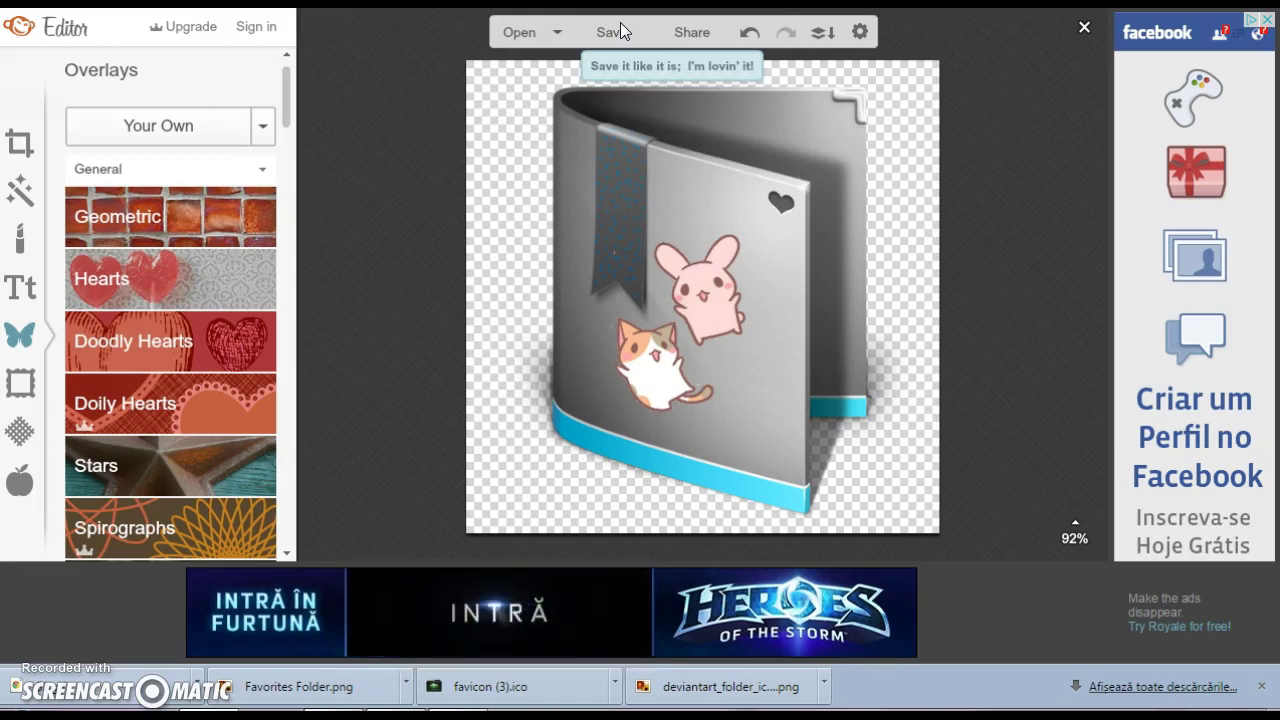
Move the bunny-and-cat overlay over the folder's upper right corner and set its blend mode to Multiply.
{"action": "left_click_drag", "start_coordinate": [700, 295], "coordinate": [785, 167]}
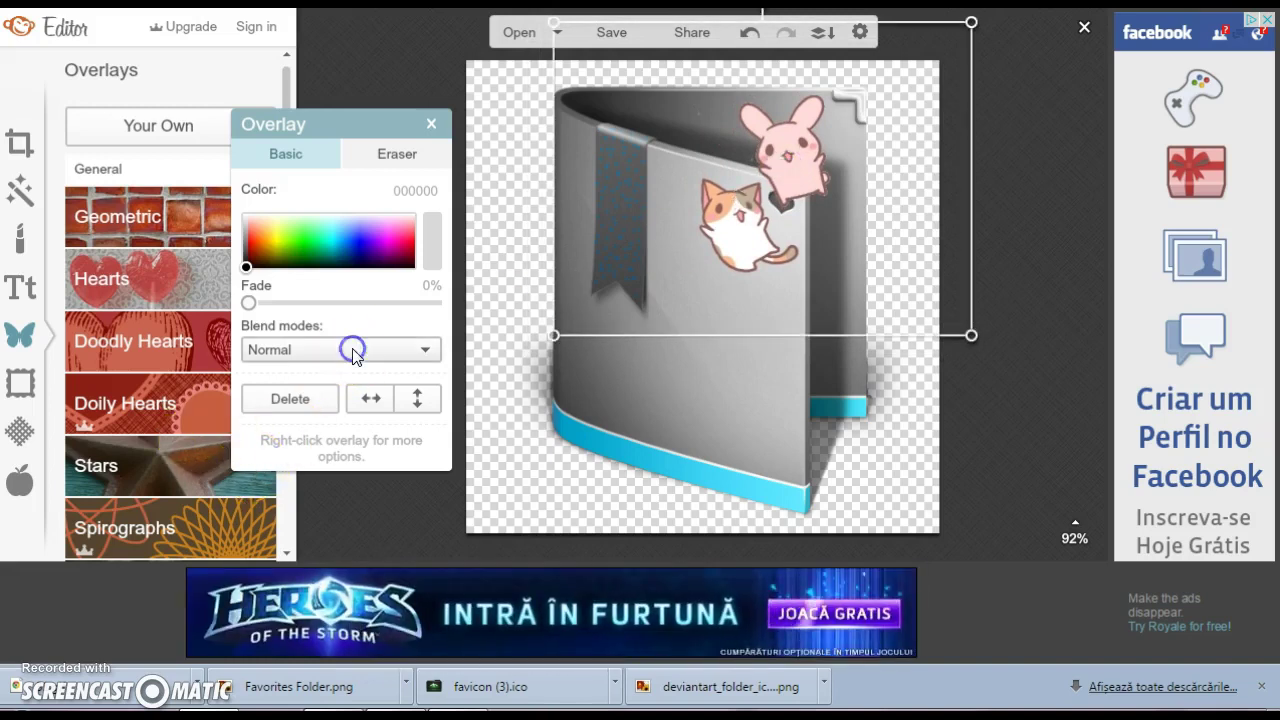
{"action": "left_click", "coordinate": [430, 352]}
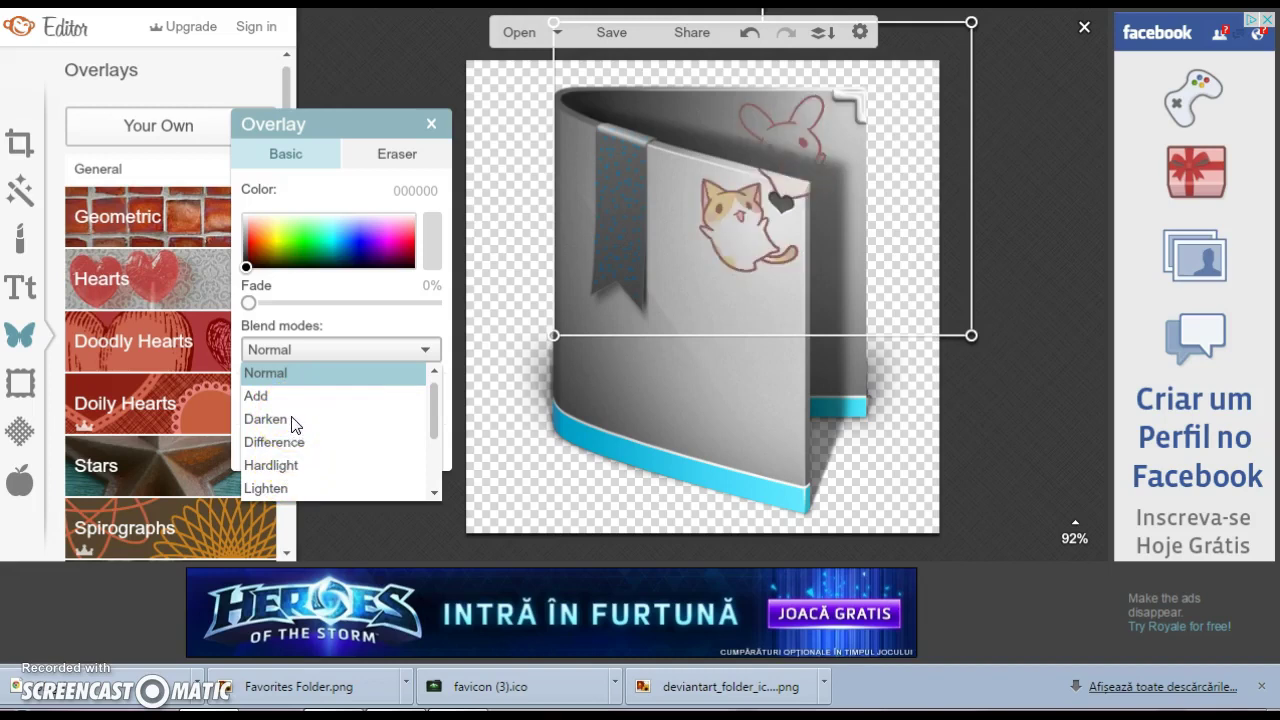
{"action": "left_click", "coordinate": [414, 351]}
{"action": "left_click", "coordinate": [414, 351]}
{"action": "left_click", "coordinate": [308, 453]}
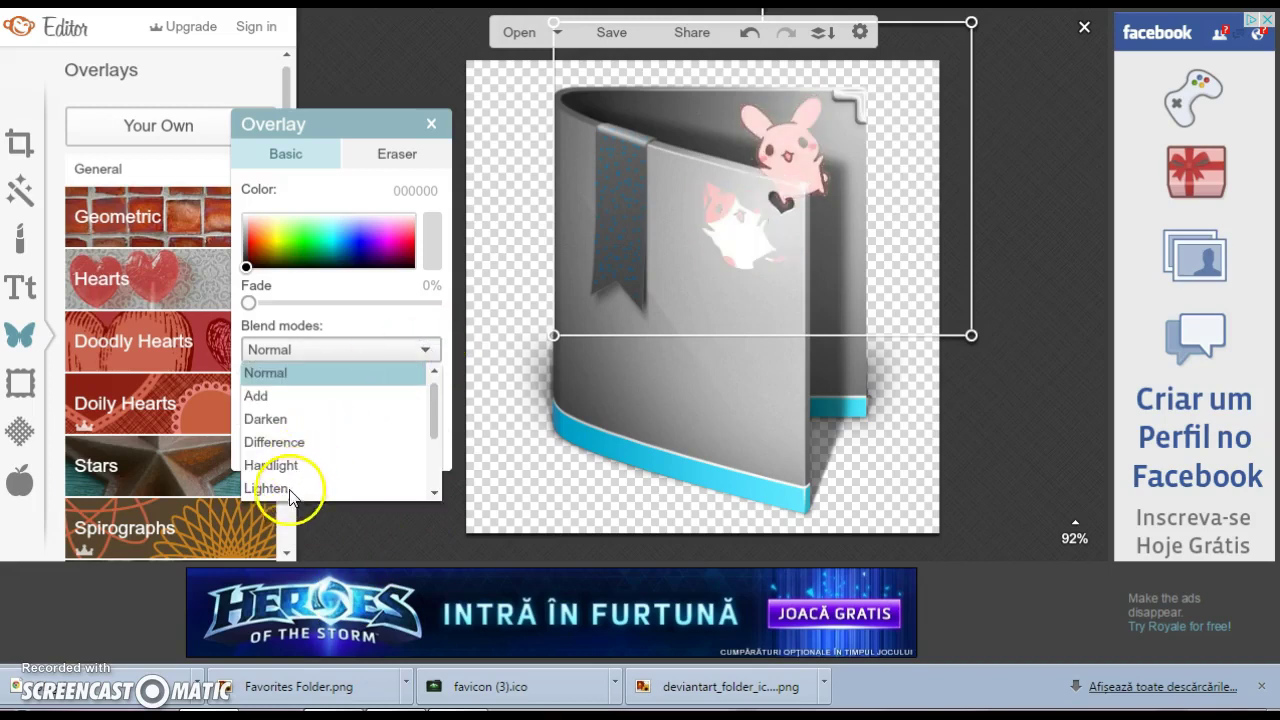
{"action": "scroll", "coordinate": [302, 477], "scroll_direction": "down", "scroll_amount": 1}
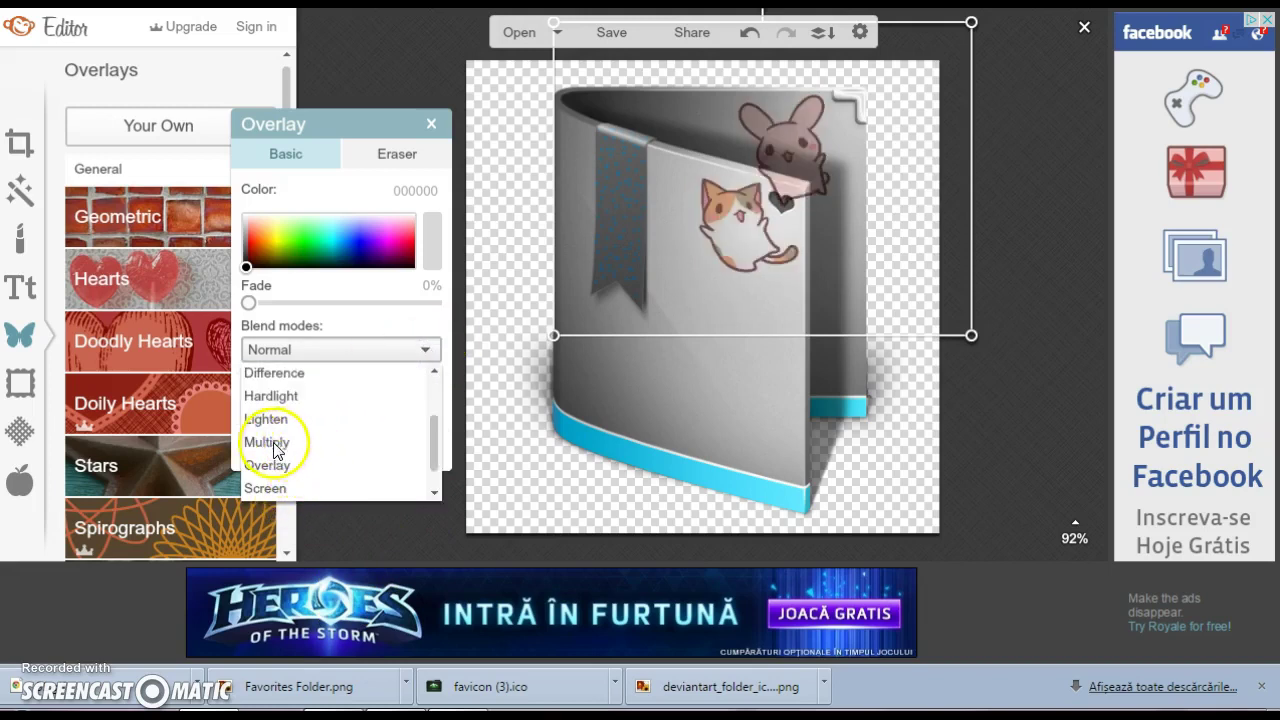
{"action": "left_click", "coordinate": [266, 442]}
Enlarge the overlay and reposition it with the bunny on the front cover and the cat over the folder's lower spine.
{"action": "left_click_drag", "start_coordinate": [793, 168], "coordinate": [709, 298]}
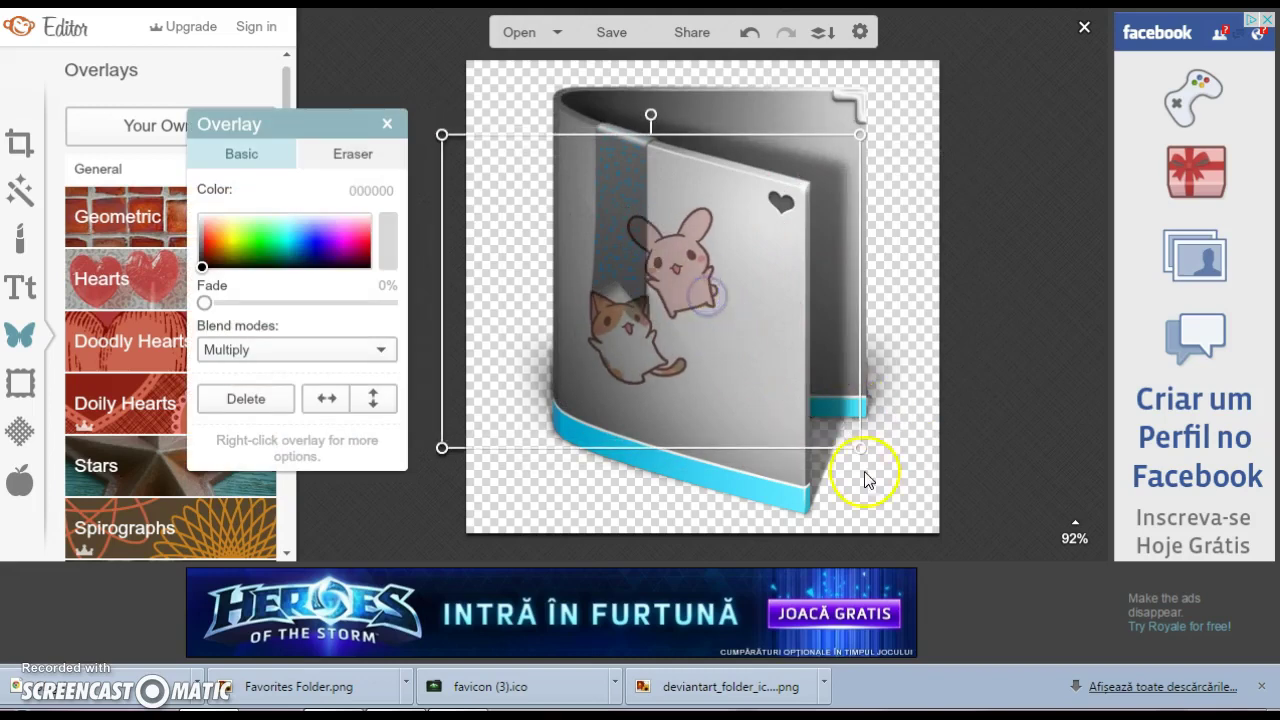
{"action": "left_click_drag", "start_coordinate": [860, 448], "coordinate": [1030, 555]}
{"action": "left_click_drag", "start_coordinate": [789, 320], "coordinate": [752, 298]}
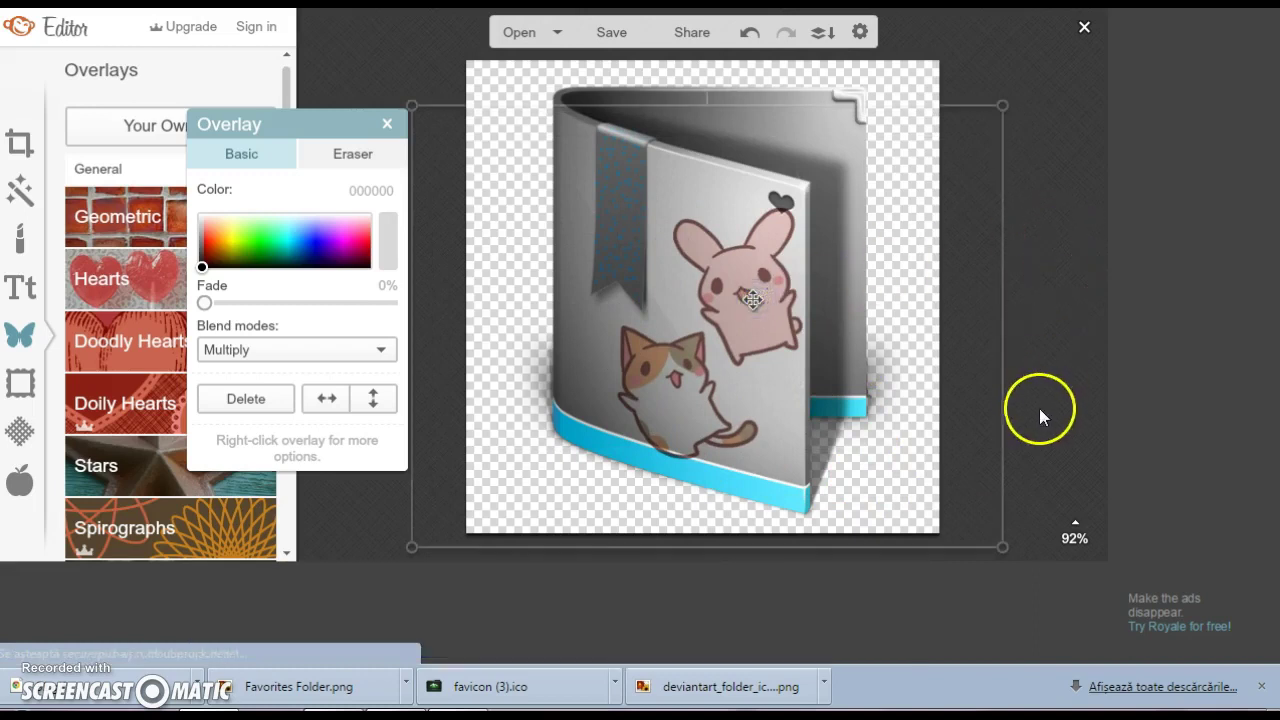
{"action": "left_click_drag", "start_coordinate": [997, 424], "coordinate": [1152, 410]}
{"action": "left_click_drag", "start_coordinate": [834, 294], "coordinate": [696, 291]}
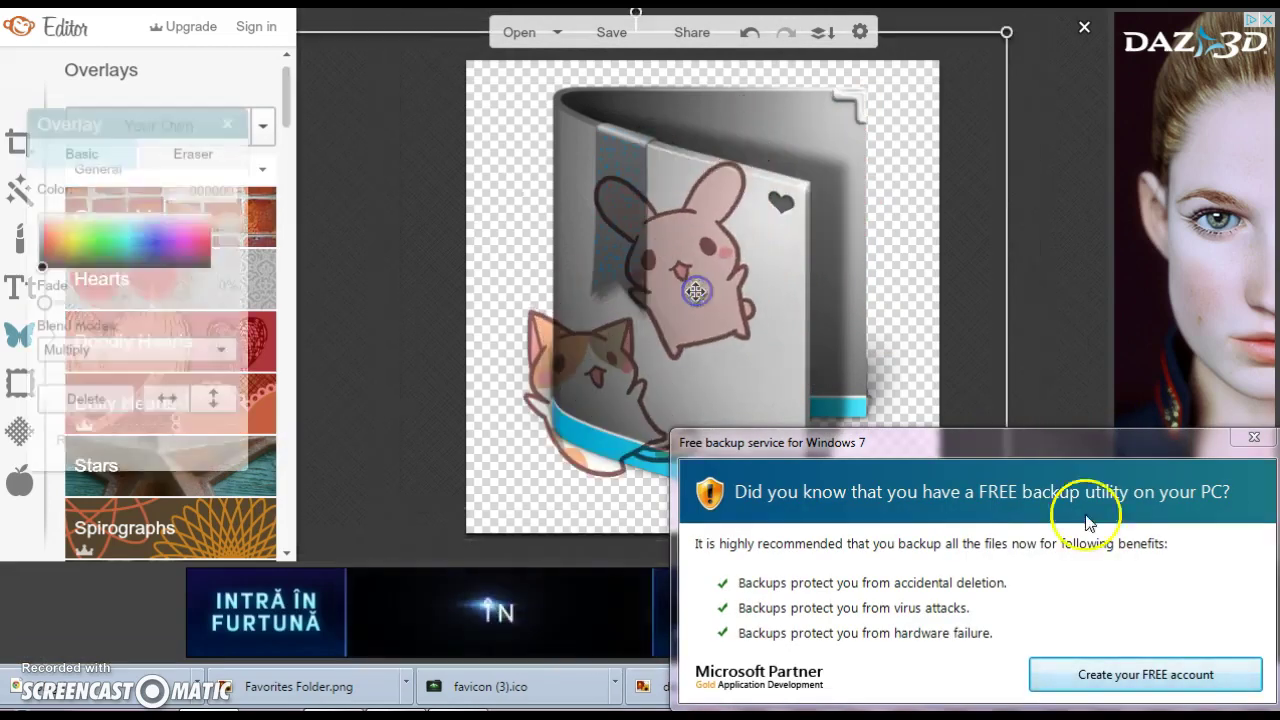
{"action": "left_click", "coordinate": [1255, 440]}
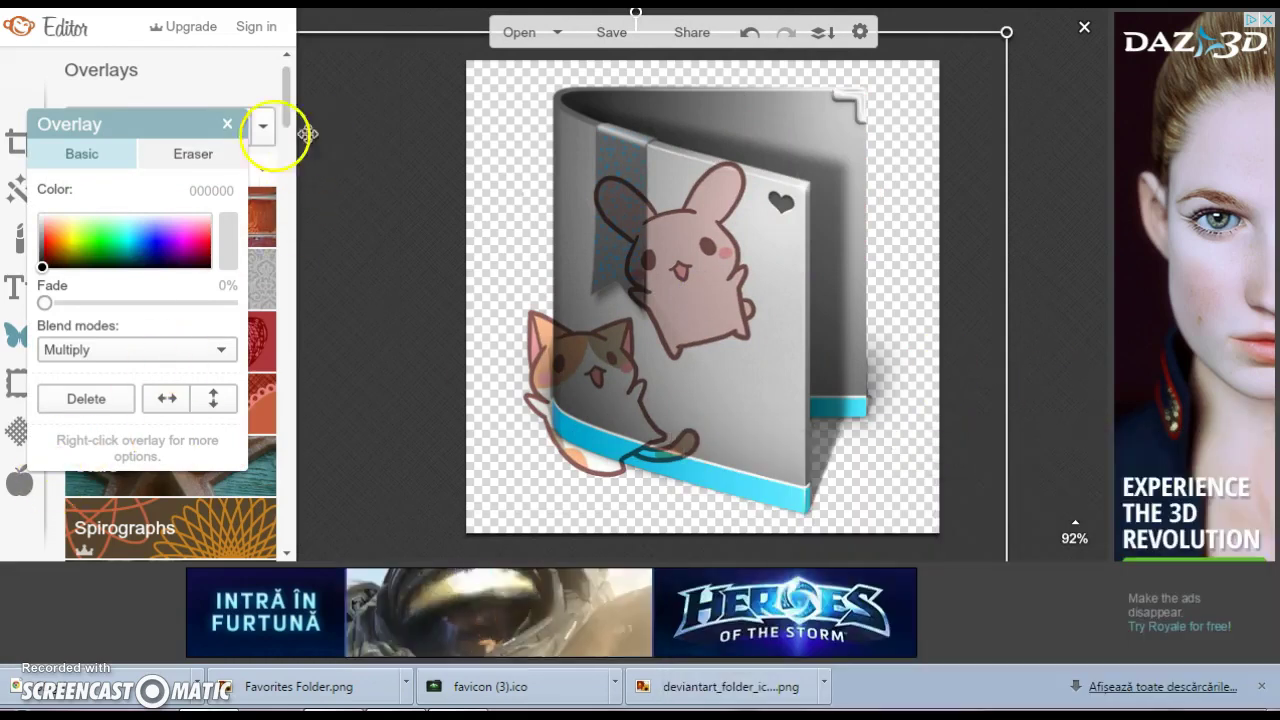
{"action": "left_click", "coordinate": [228, 124]}
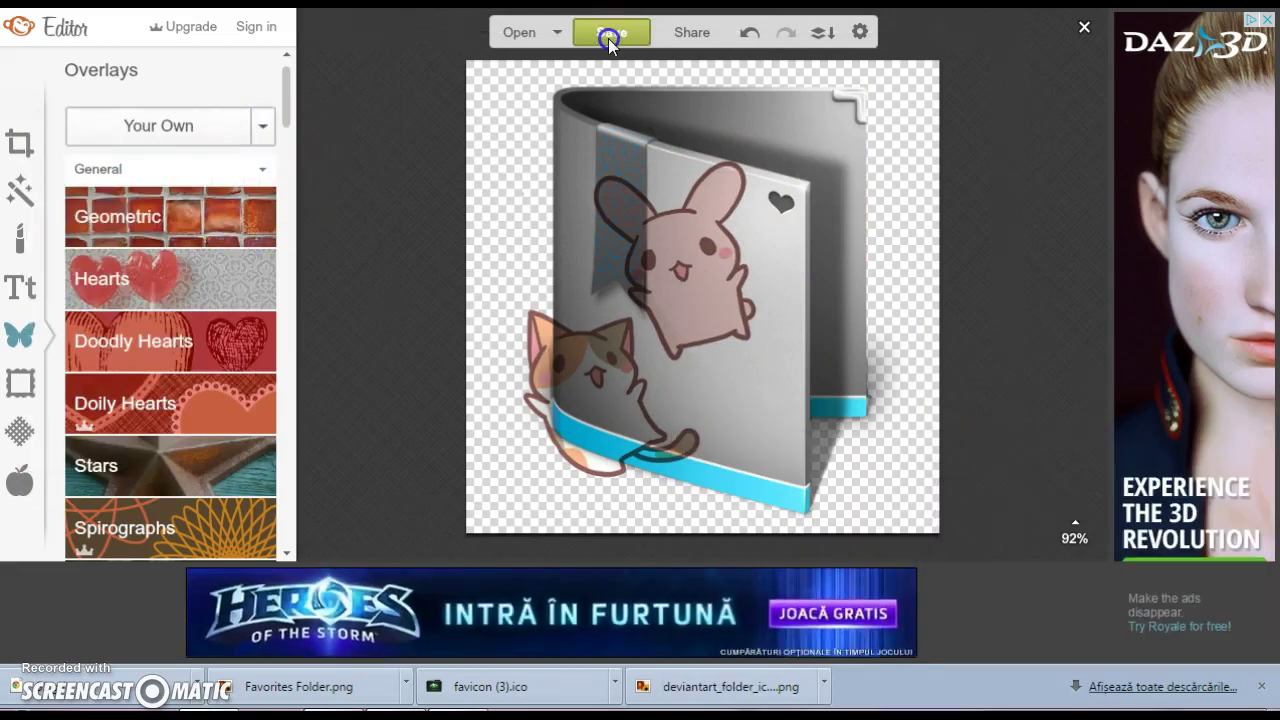
Save the decorated picture to the computer as the PNG file Favorites Folder, replacing the existing file.
{"action": "left_click", "coordinate": [610, 33]}
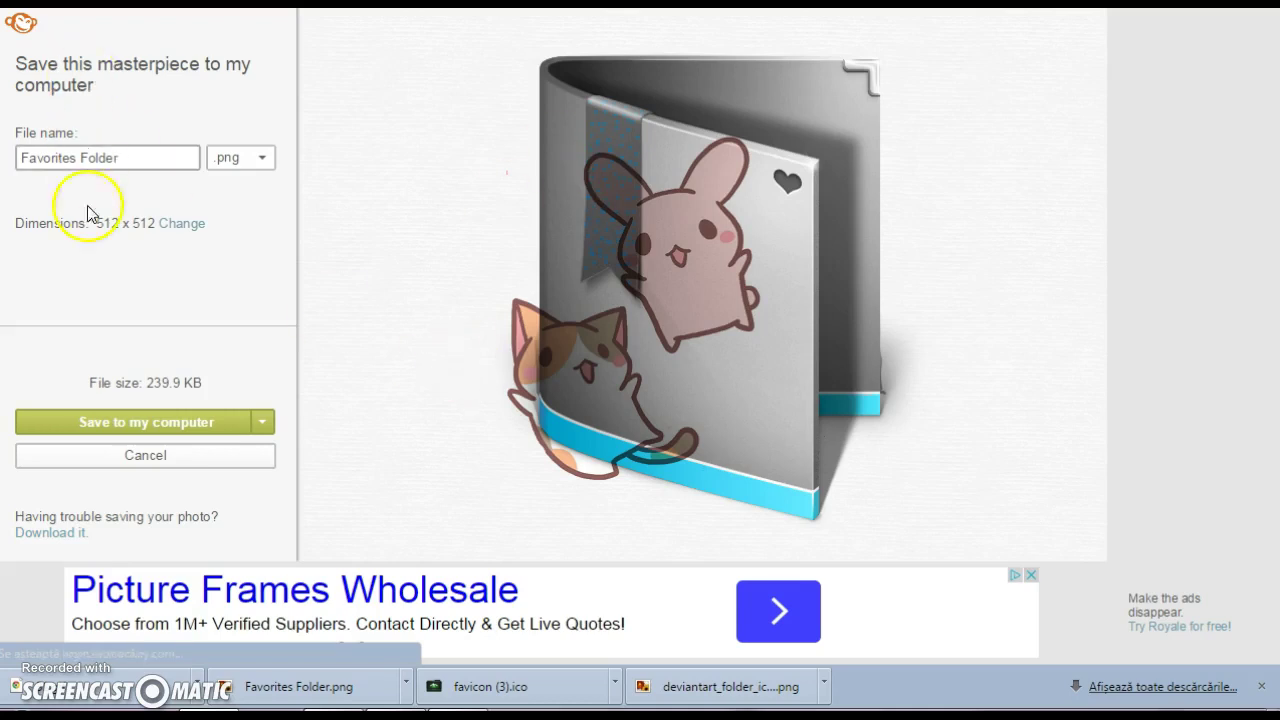
{"action": "left_click", "coordinate": [143, 422]}
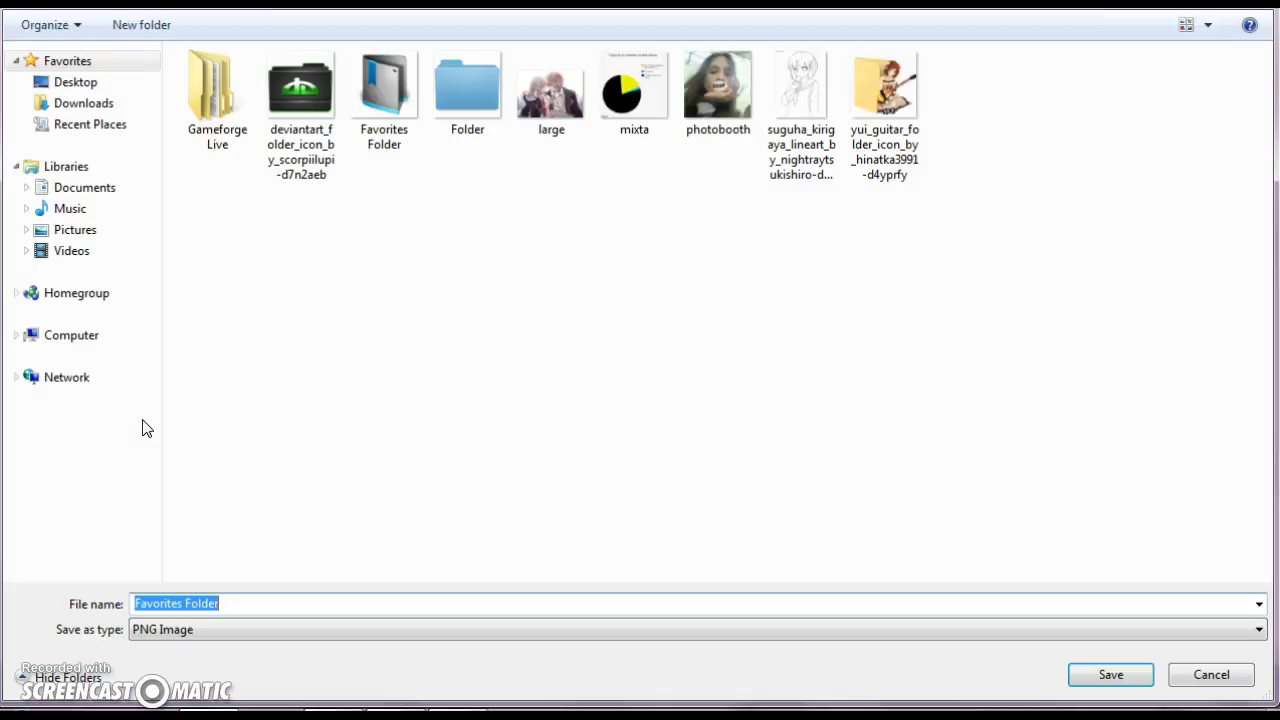
{"action": "left_click", "coordinate": [1092, 686]}
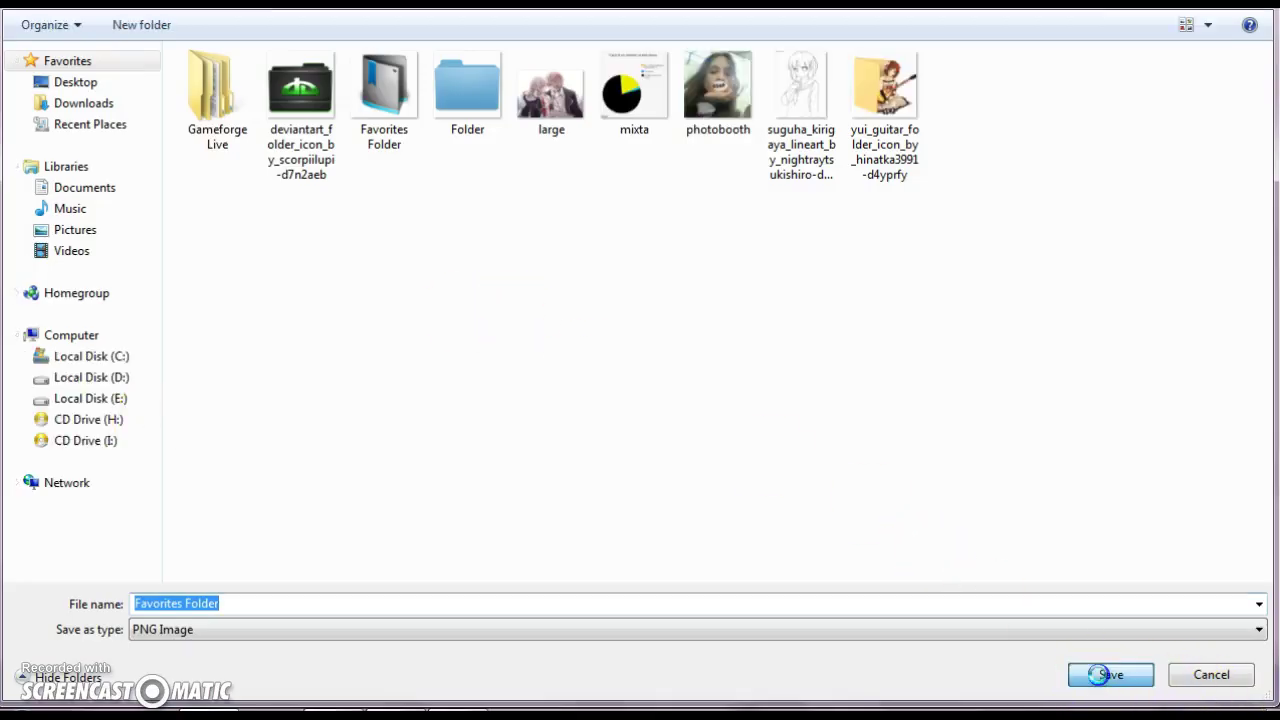
{"action": "left_click", "coordinate": [690, 345]}
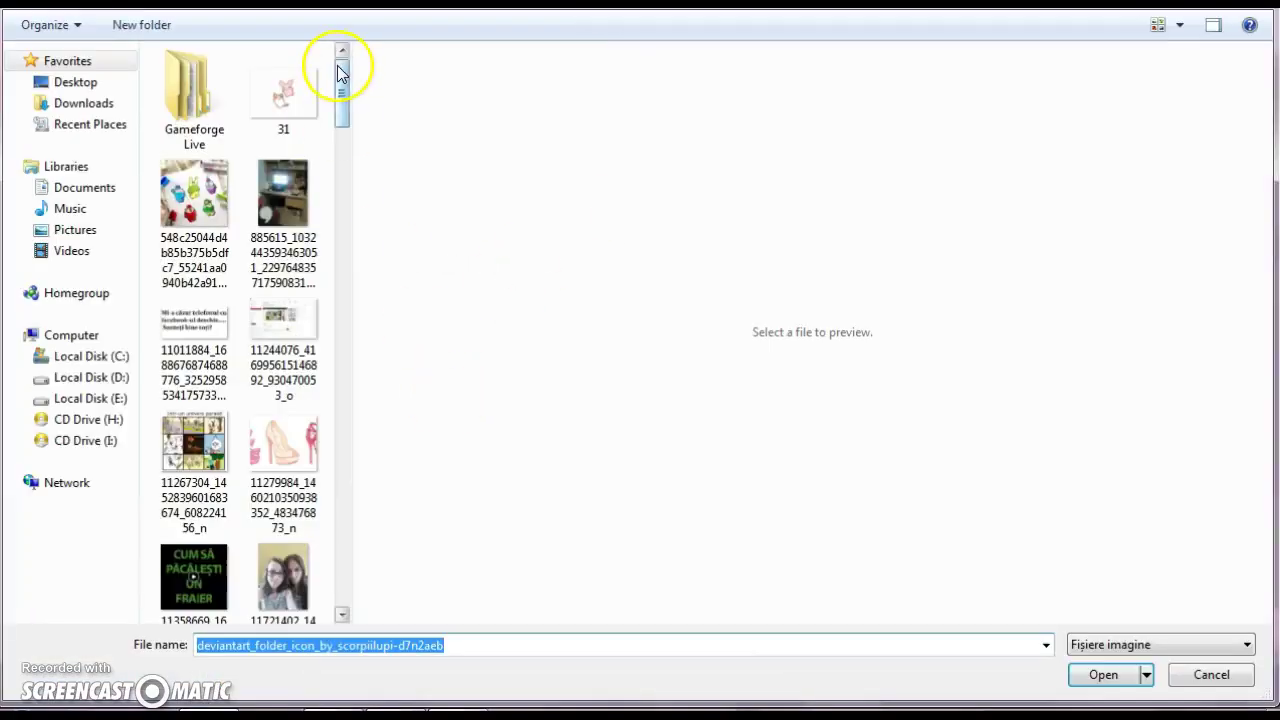
Load Favorites Folder.png into the ICO converter and convert it at 32 bits in the 16, 32 and 48 pixel sizes.
{"action": "left_click_drag", "start_coordinate": [340, 63], "coordinate": [330, 177]}
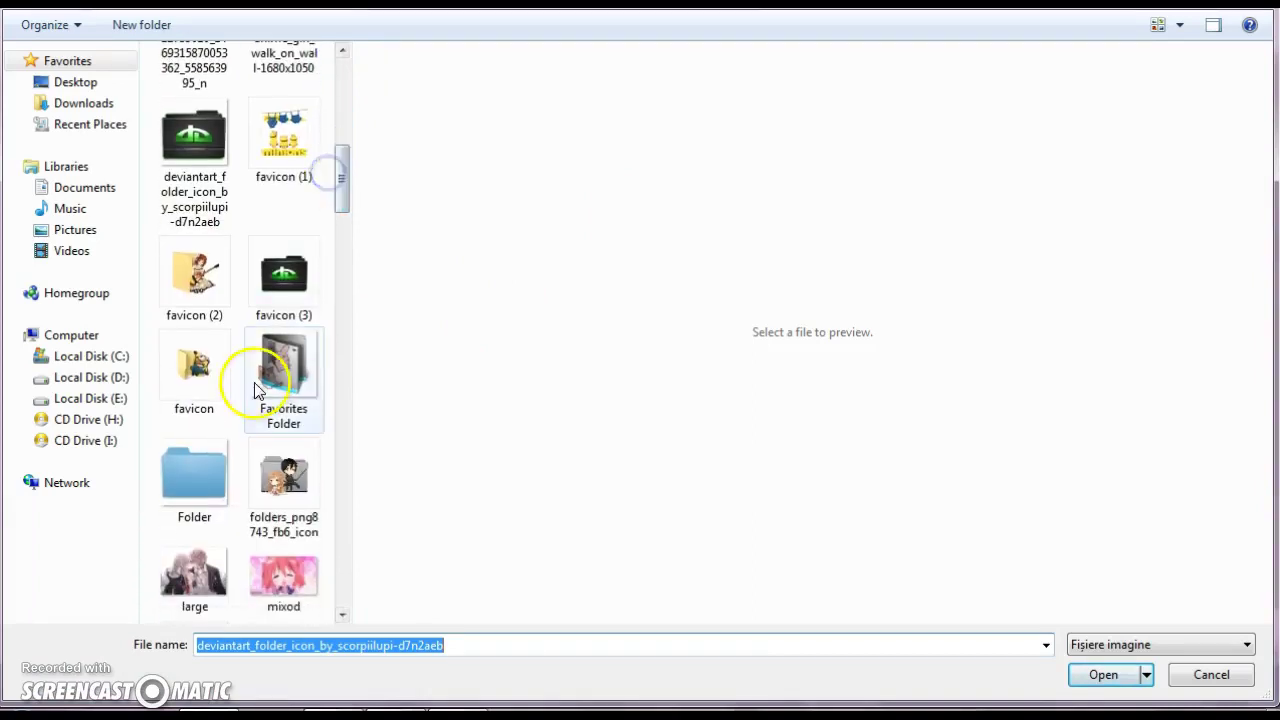
{"action": "left_click", "coordinate": [257, 389]}
{"action": "left_click", "coordinate": [1130, 678]}
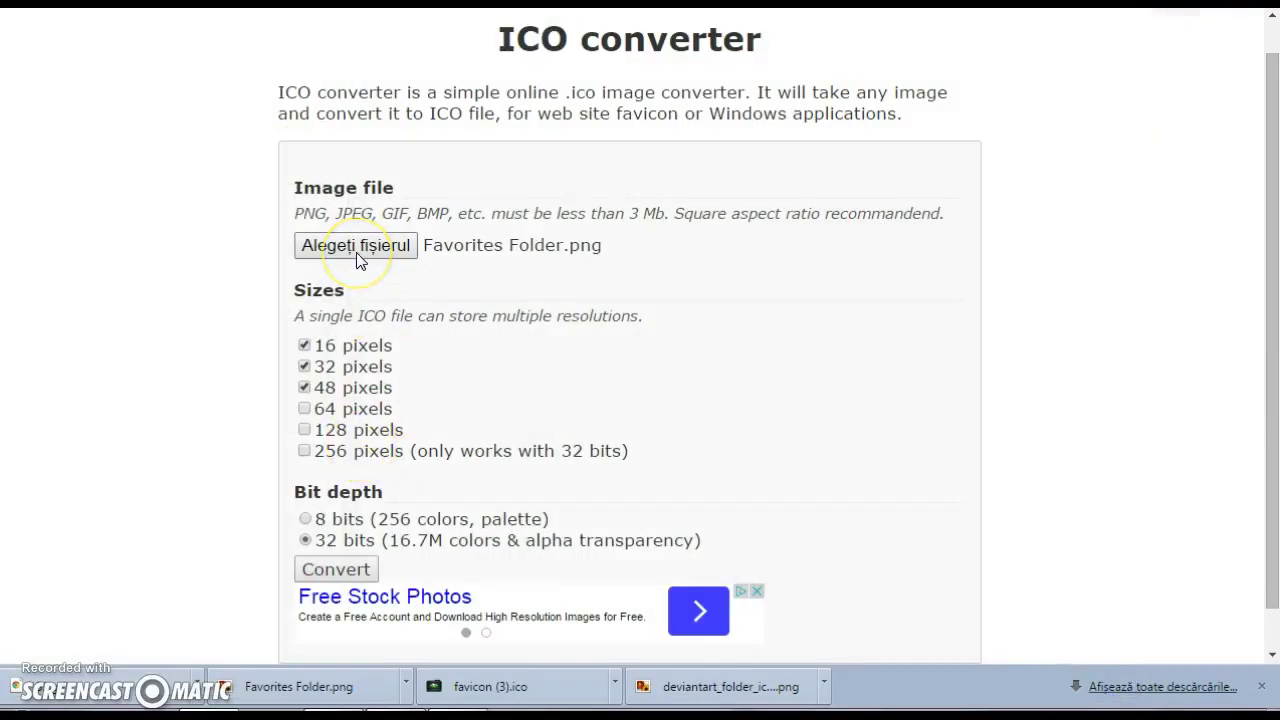
{"action": "scroll", "coordinate": [358, 450], "scroll_direction": "down", "scroll_amount": 1}
{"action": "left_click", "coordinate": [360, 528]}
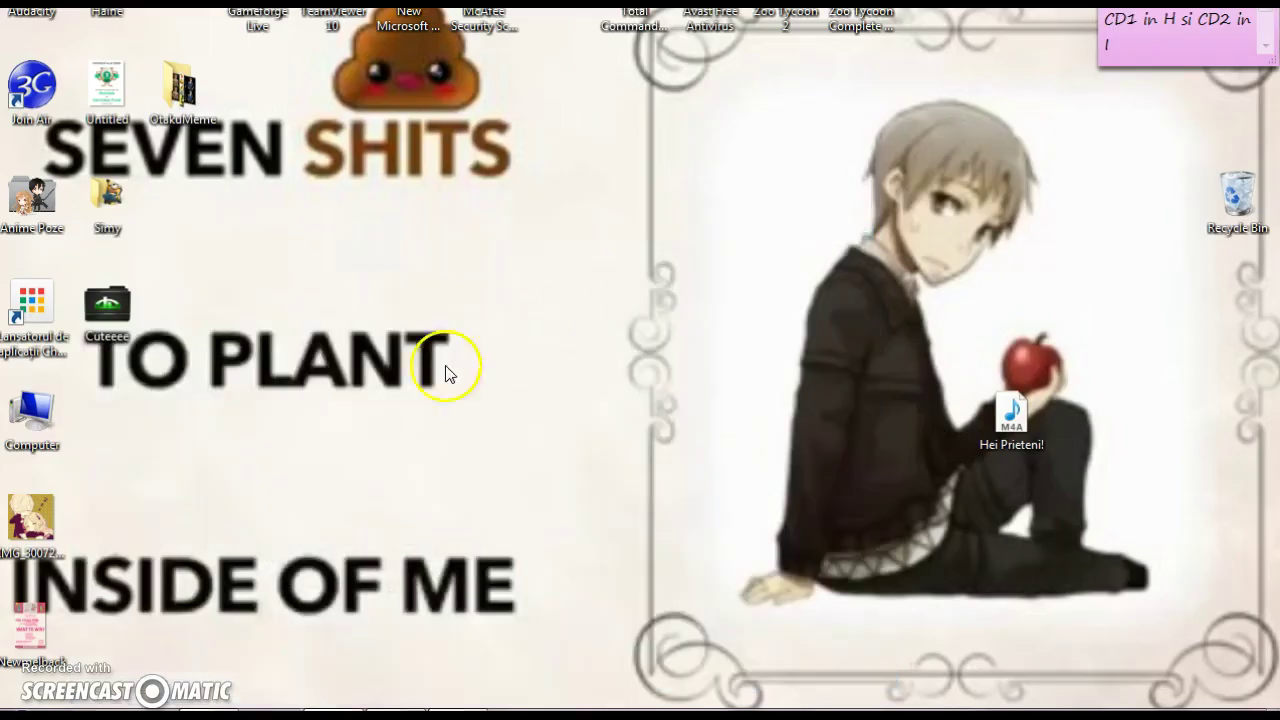
Change the icon of the desktop folder OtakuMeme to favicon (4) from Downloads and close its properties.
{"action": "right_click", "coordinate": [200, 82]}
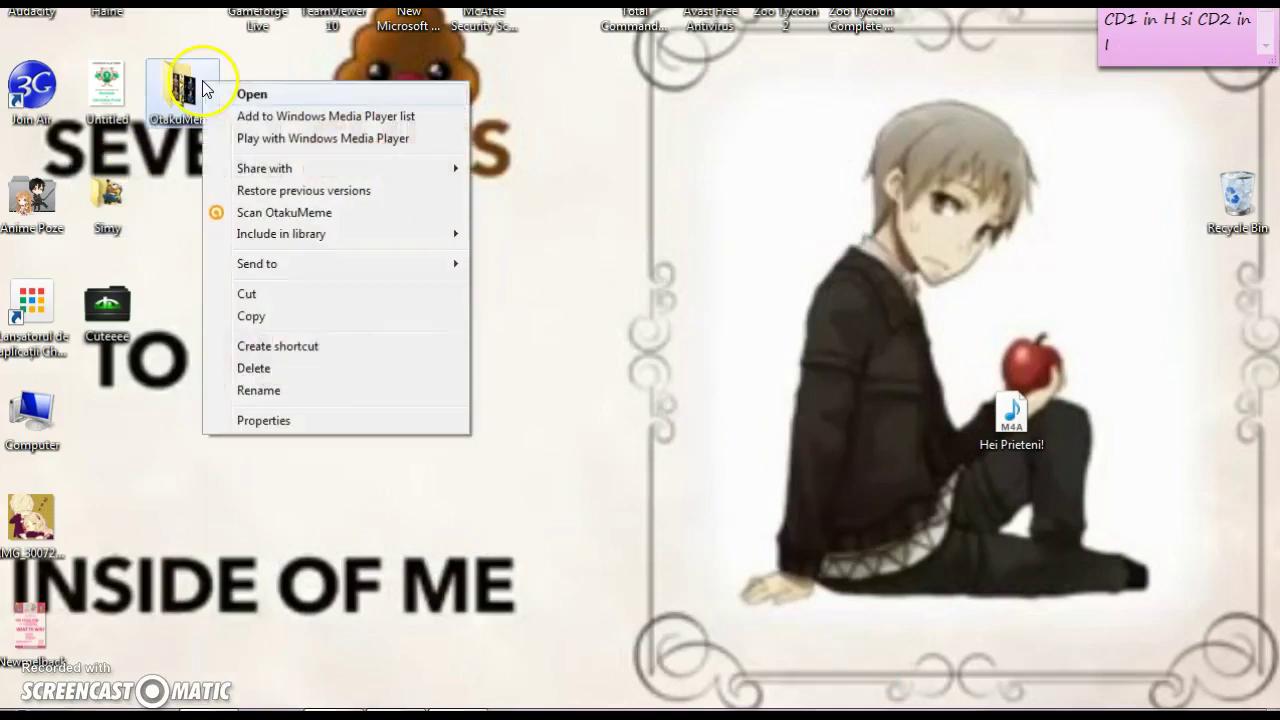
{"action": "left_click", "coordinate": [318, 421]}
{"action": "left_click", "coordinate": [491, 130]}
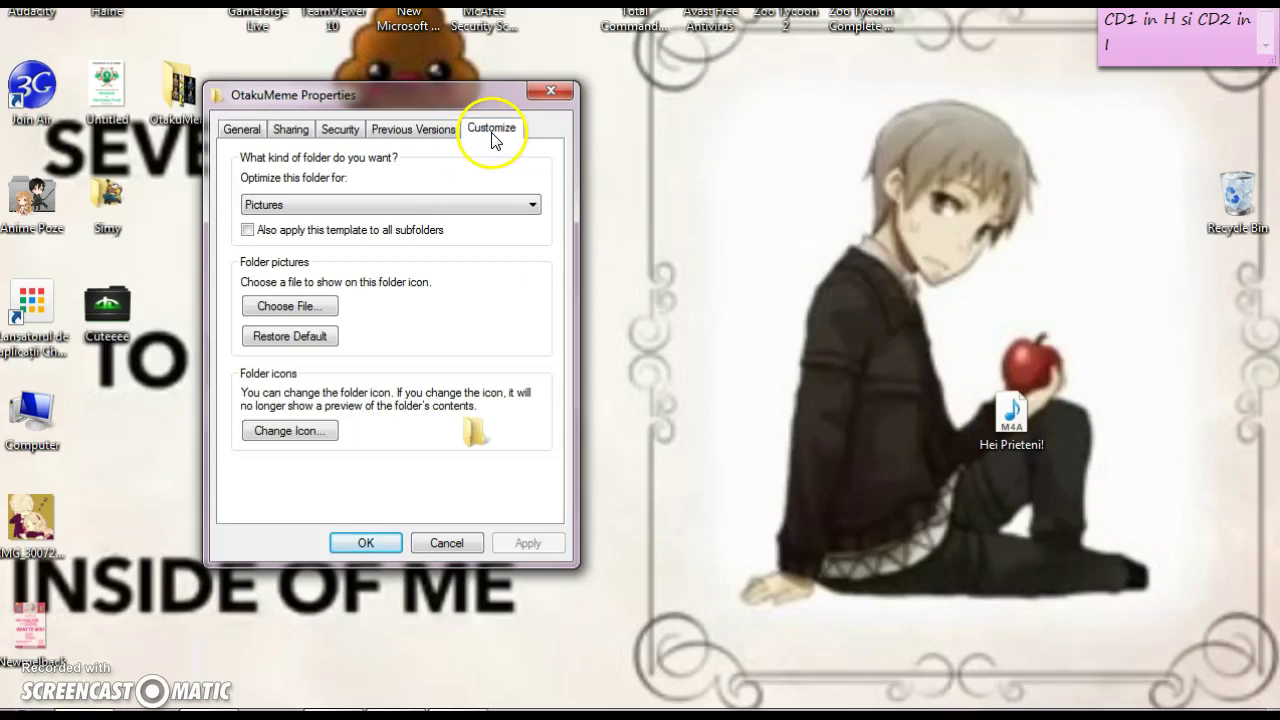
{"action": "left_click", "coordinate": [298, 433]}
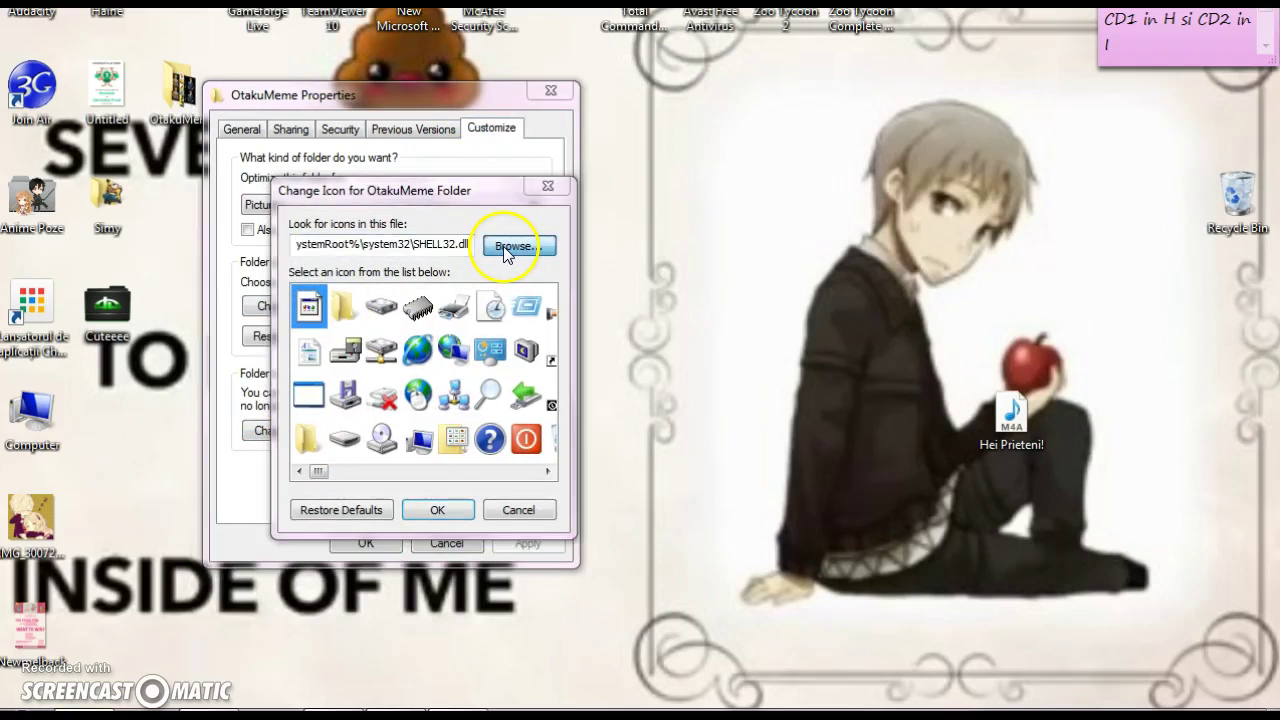
{"action": "left_click", "coordinate": [510, 247]}
{"action": "left_click_drag", "start_coordinate": [618, 330], "coordinate": [617, 418]}
{"action": "left_click", "coordinate": [494, 415]}
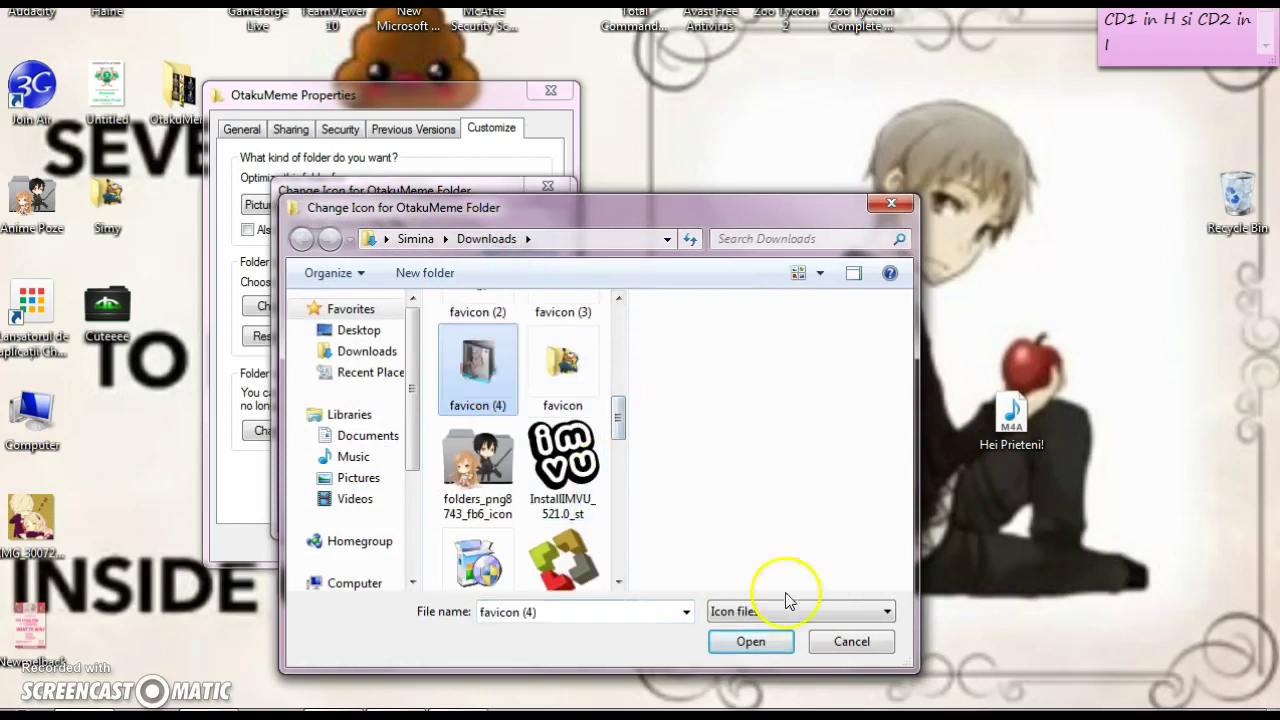
{"action": "left_click", "coordinate": [748, 643]}
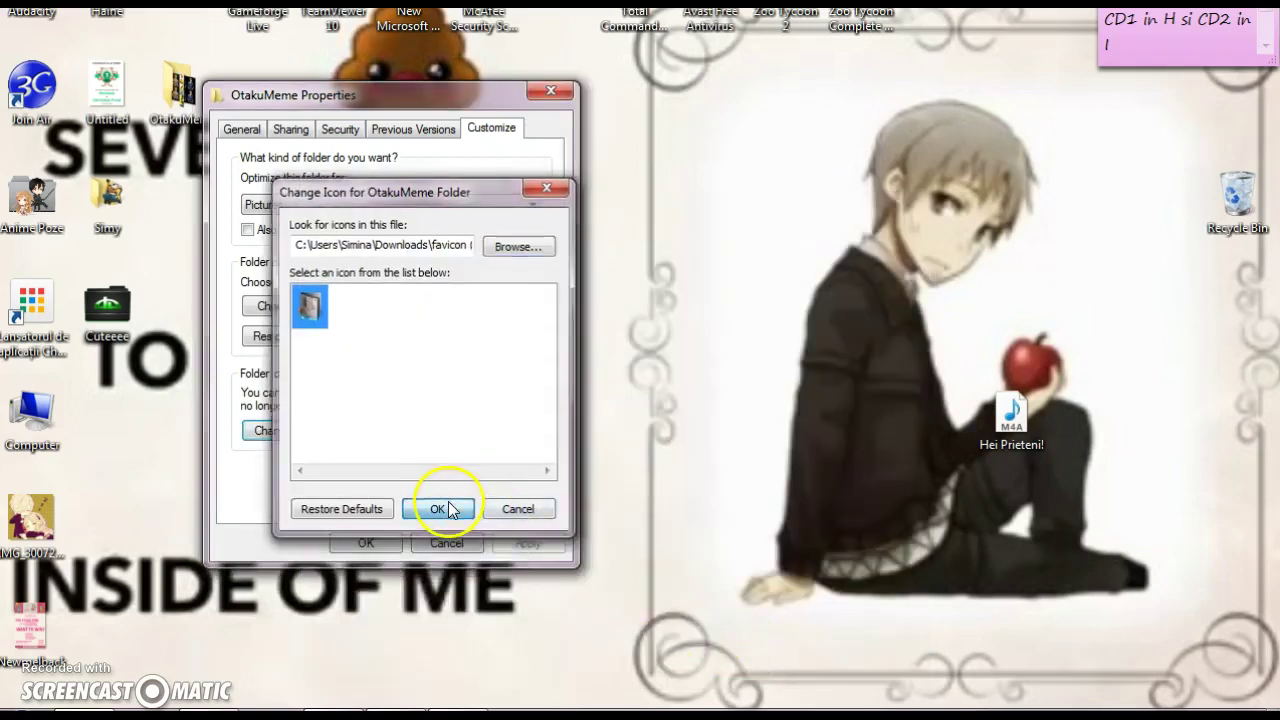
{"action": "left_click", "coordinate": [443, 509]}
{"action": "left_click", "coordinate": [552, 550]}
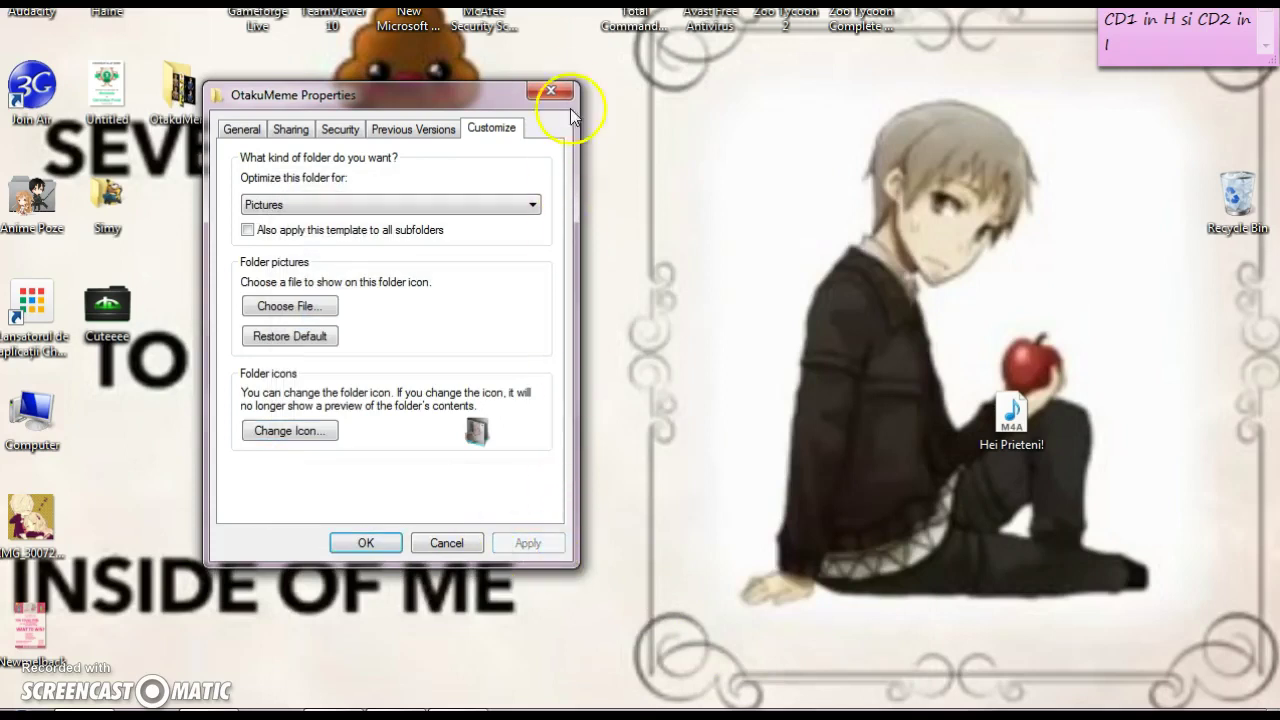
{"action": "left_click", "coordinate": [553, 92]}
Refresh the desktop and check the new icon of the OtakuMeme folder.
{"action": "right_click", "coordinate": [615, 320]}
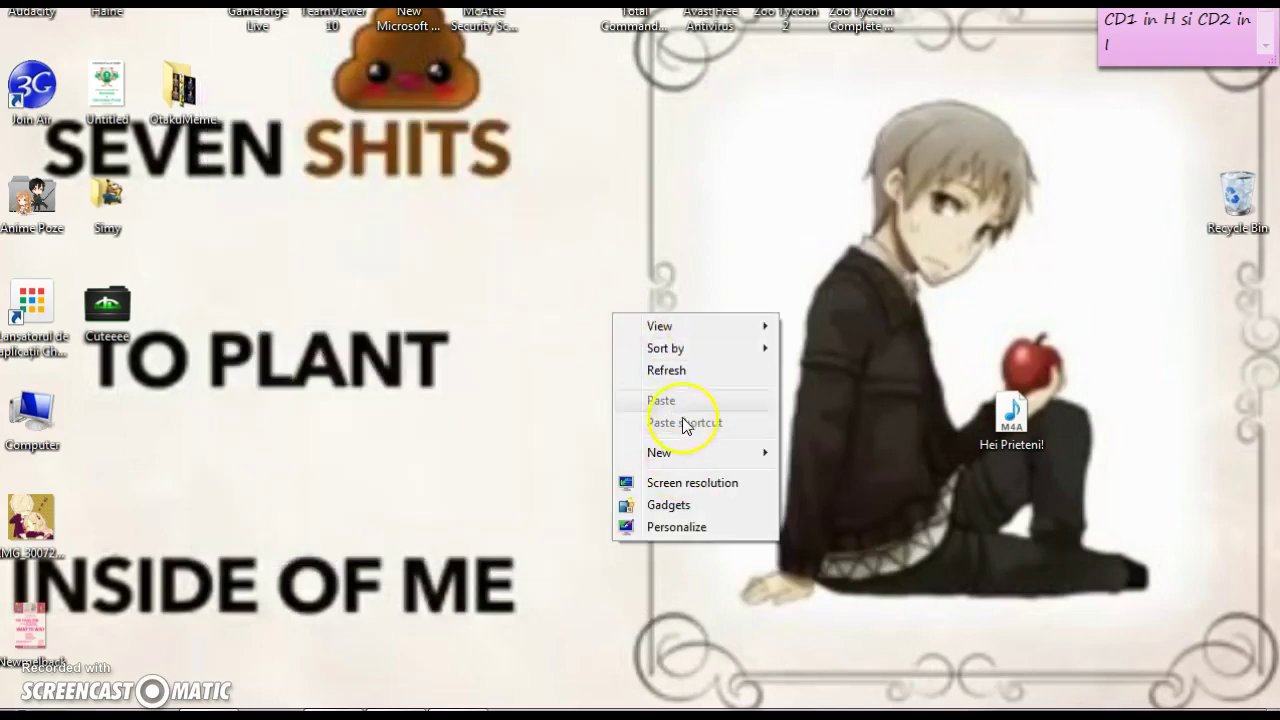
{"action": "left_click", "coordinate": [684, 370]}
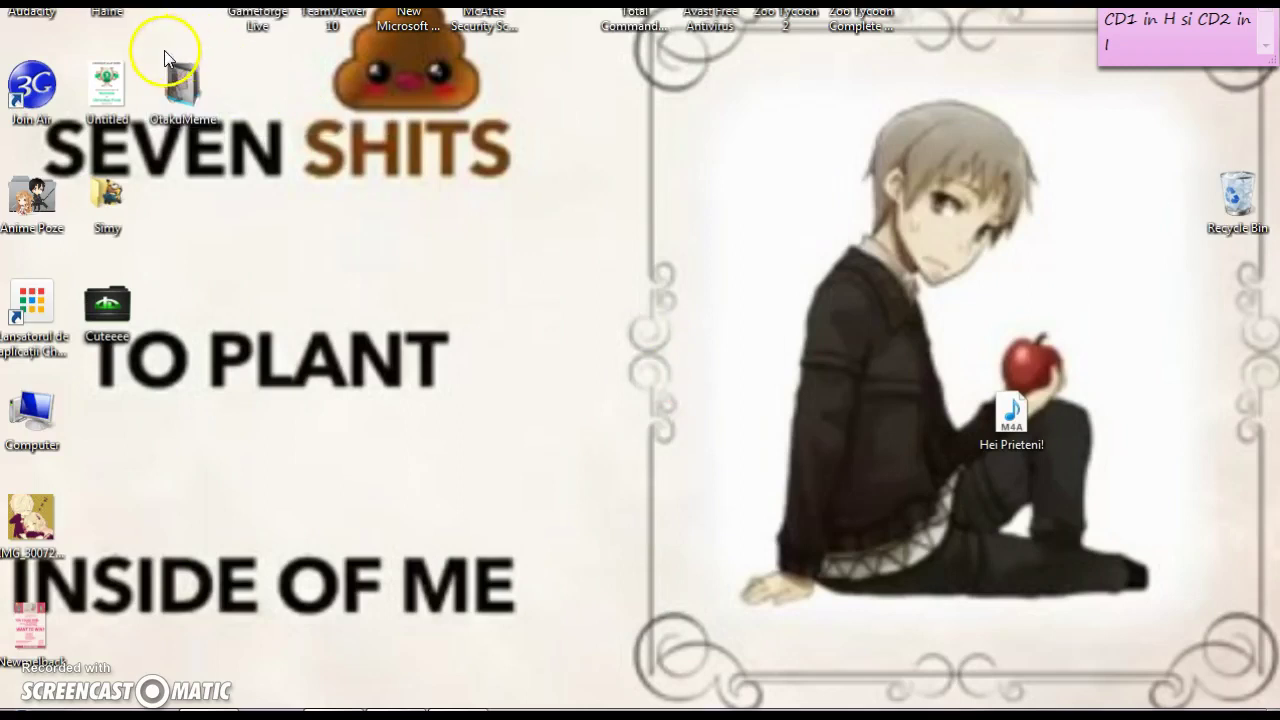
{"action": "left_click", "coordinate": [180, 85]}
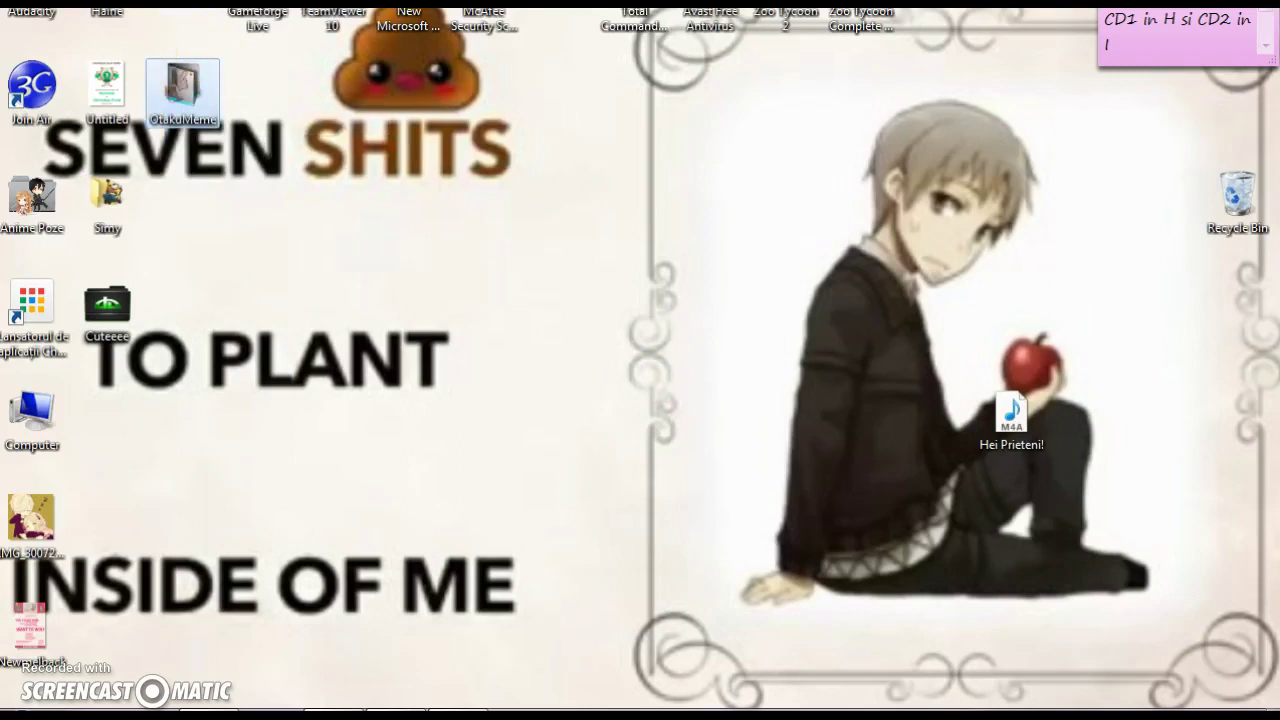
{"action": "left_click", "coordinate": [182, 284]}
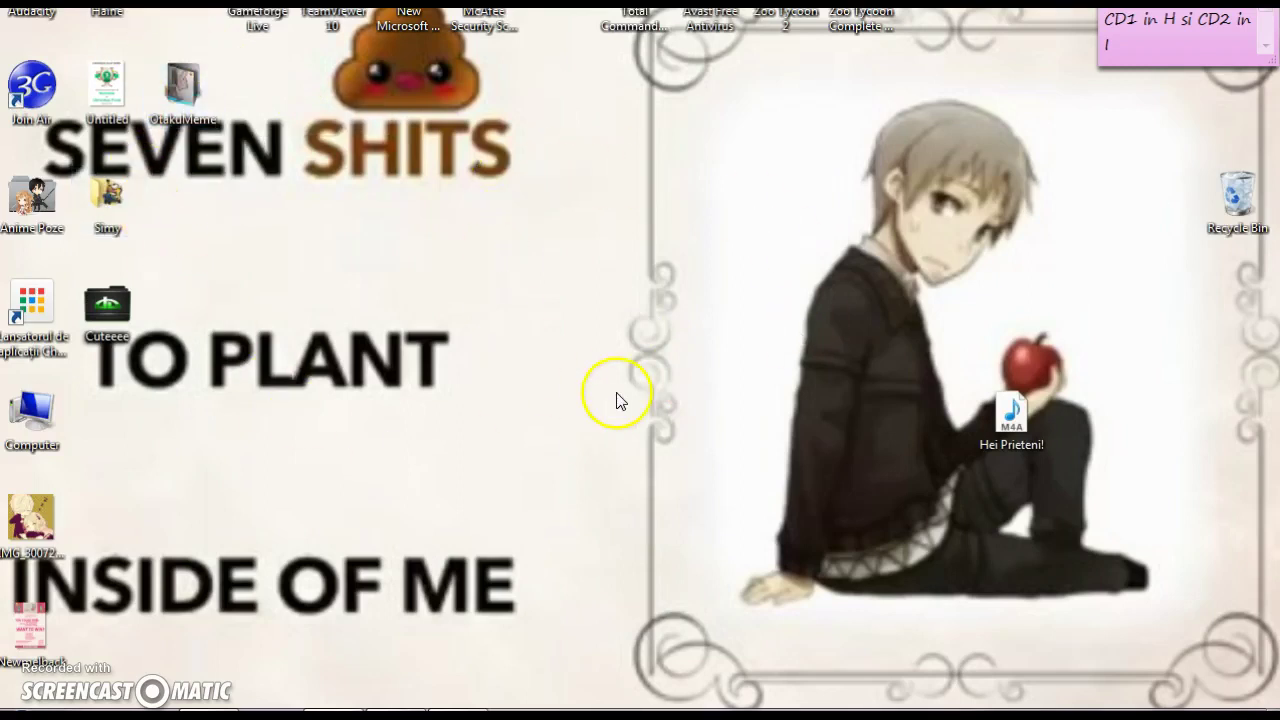